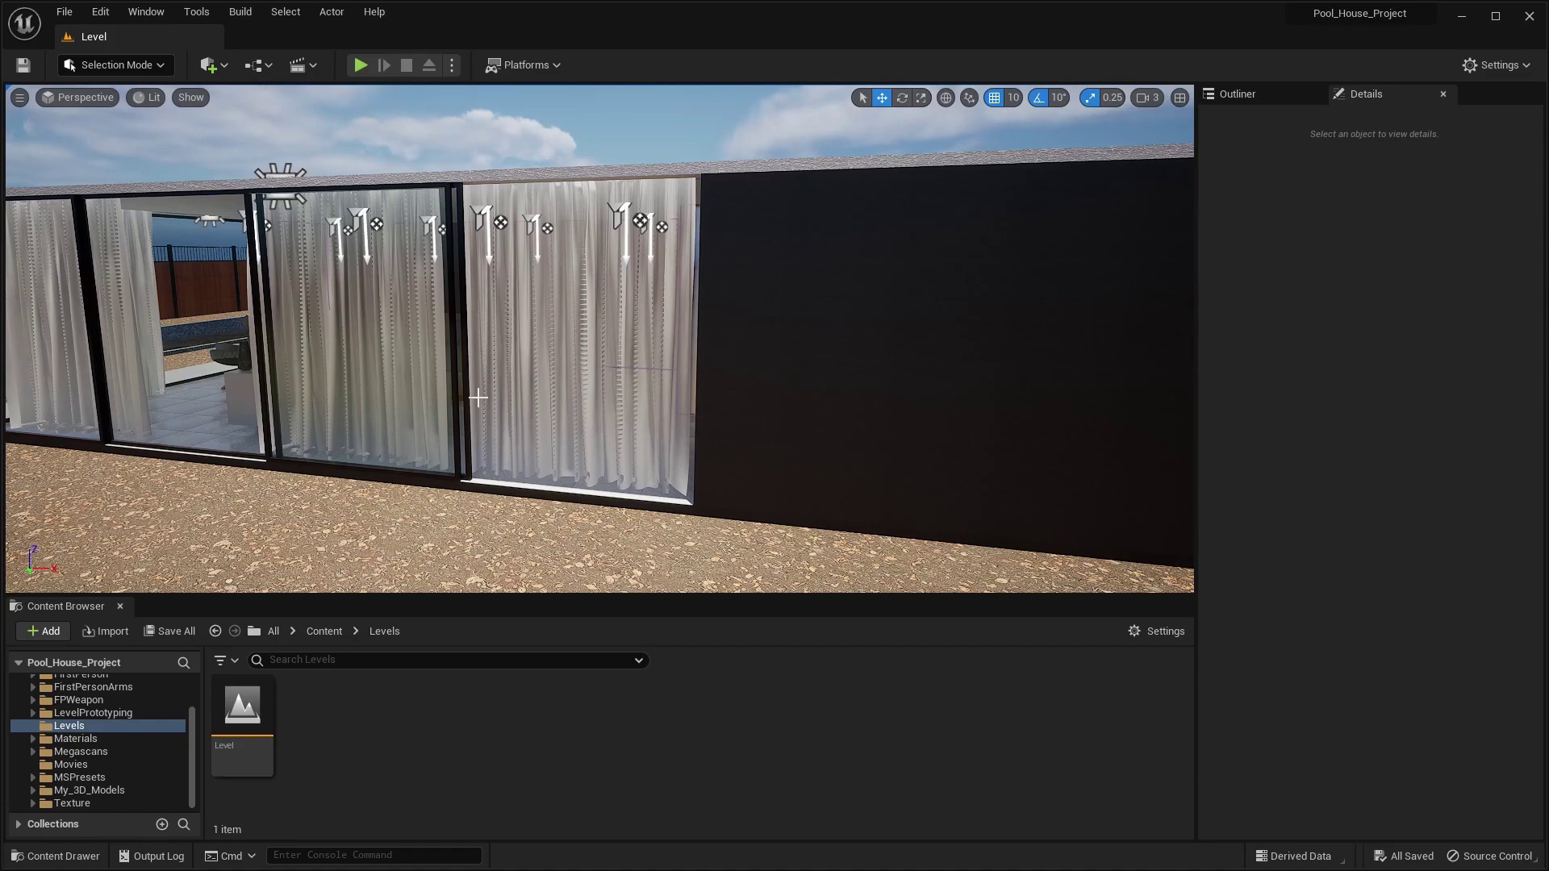
Step: Select the sliding window's frame and glass pane together and set their X location to 0
{"action": "key", "text": "w"}
{"action": "right_click_drag", "start_coordinate": [478, 397], "coordinate": [613, 250]}
{"action": "left_click", "coordinate": [573, 275]}
{"action": "left_click", "coordinate": [573, 267], "text": "ctrl"}
{"action": "key", "text": "s"}
{"action": "right_click_drag", "start_coordinate": [597, 326], "coordinate": [596, 330]}
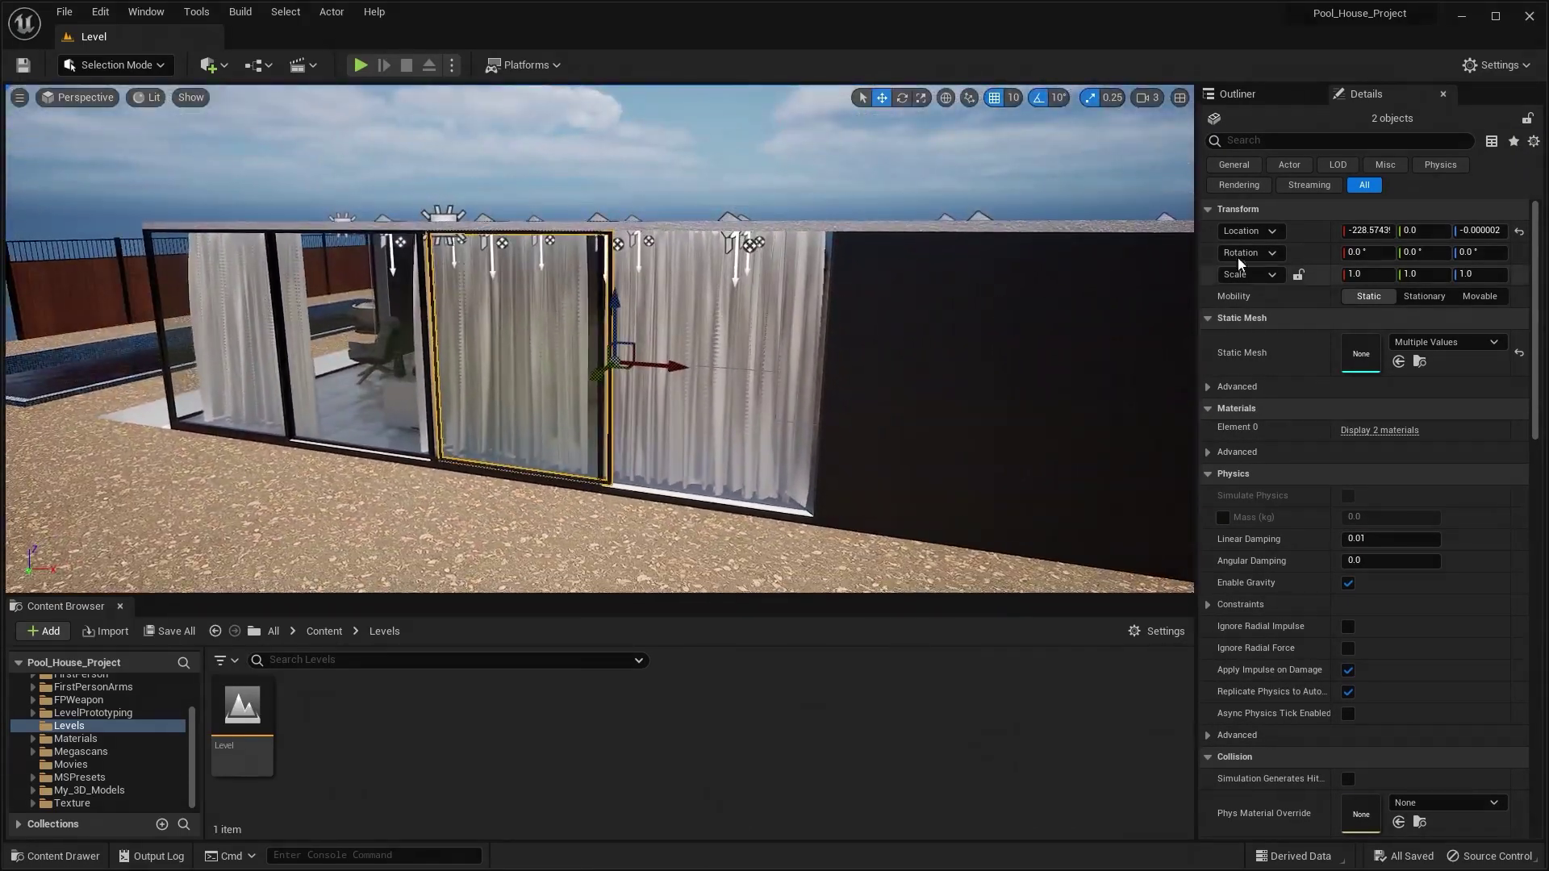
{"action": "left_click", "coordinate": [1374, 229]}
{"action": "type", "text": "0"}
{"action": "key", "text": "Return"}
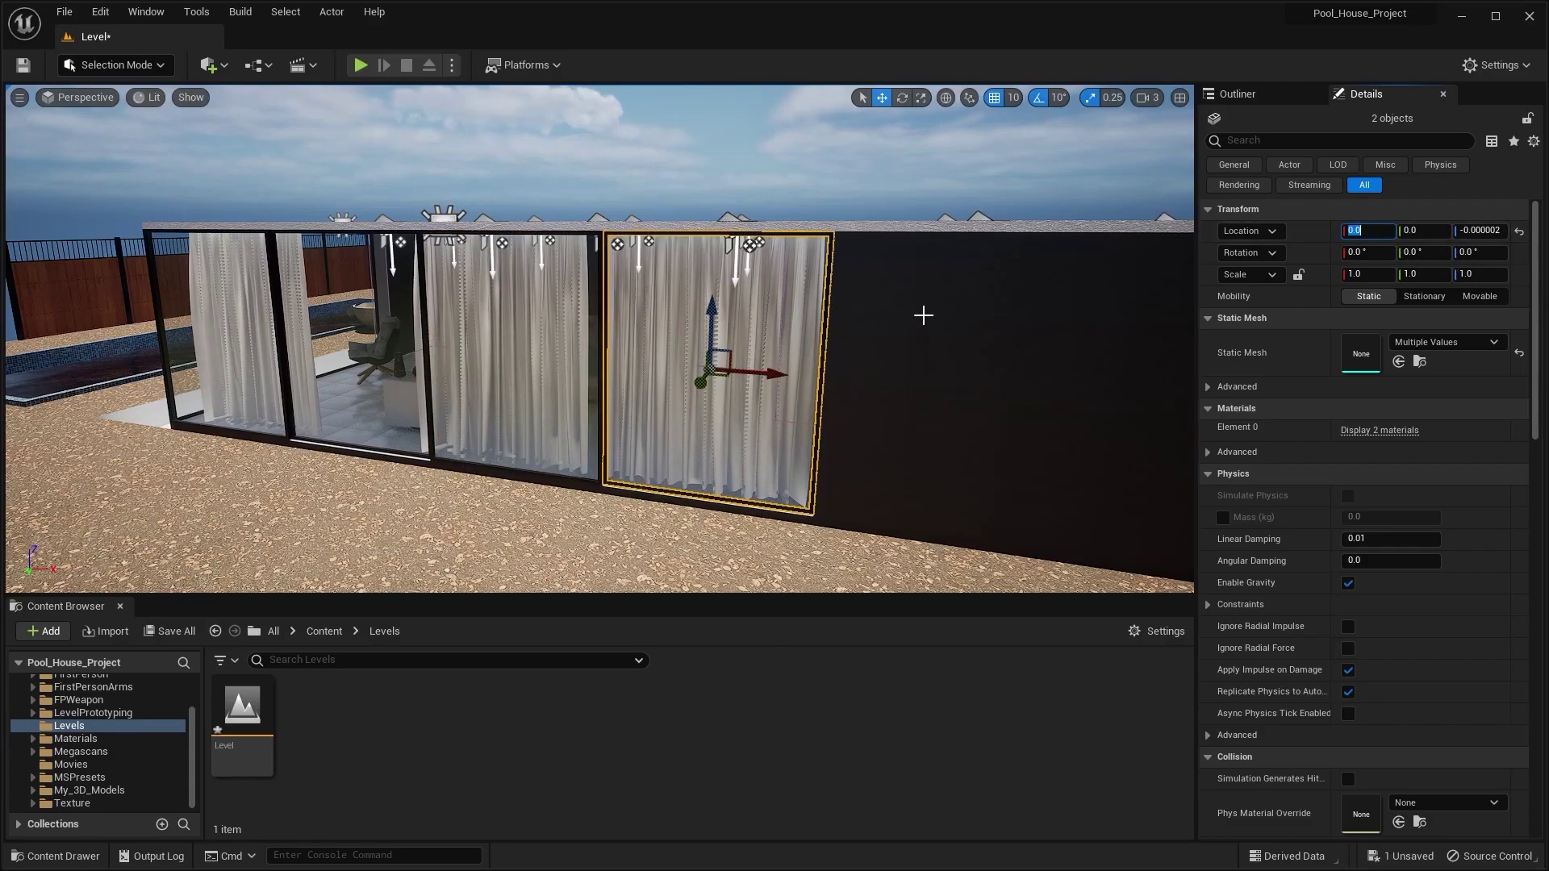
{"action": "right_click_drag", "start_coordinate": [923, 315], "coordinate": [911, 322]}
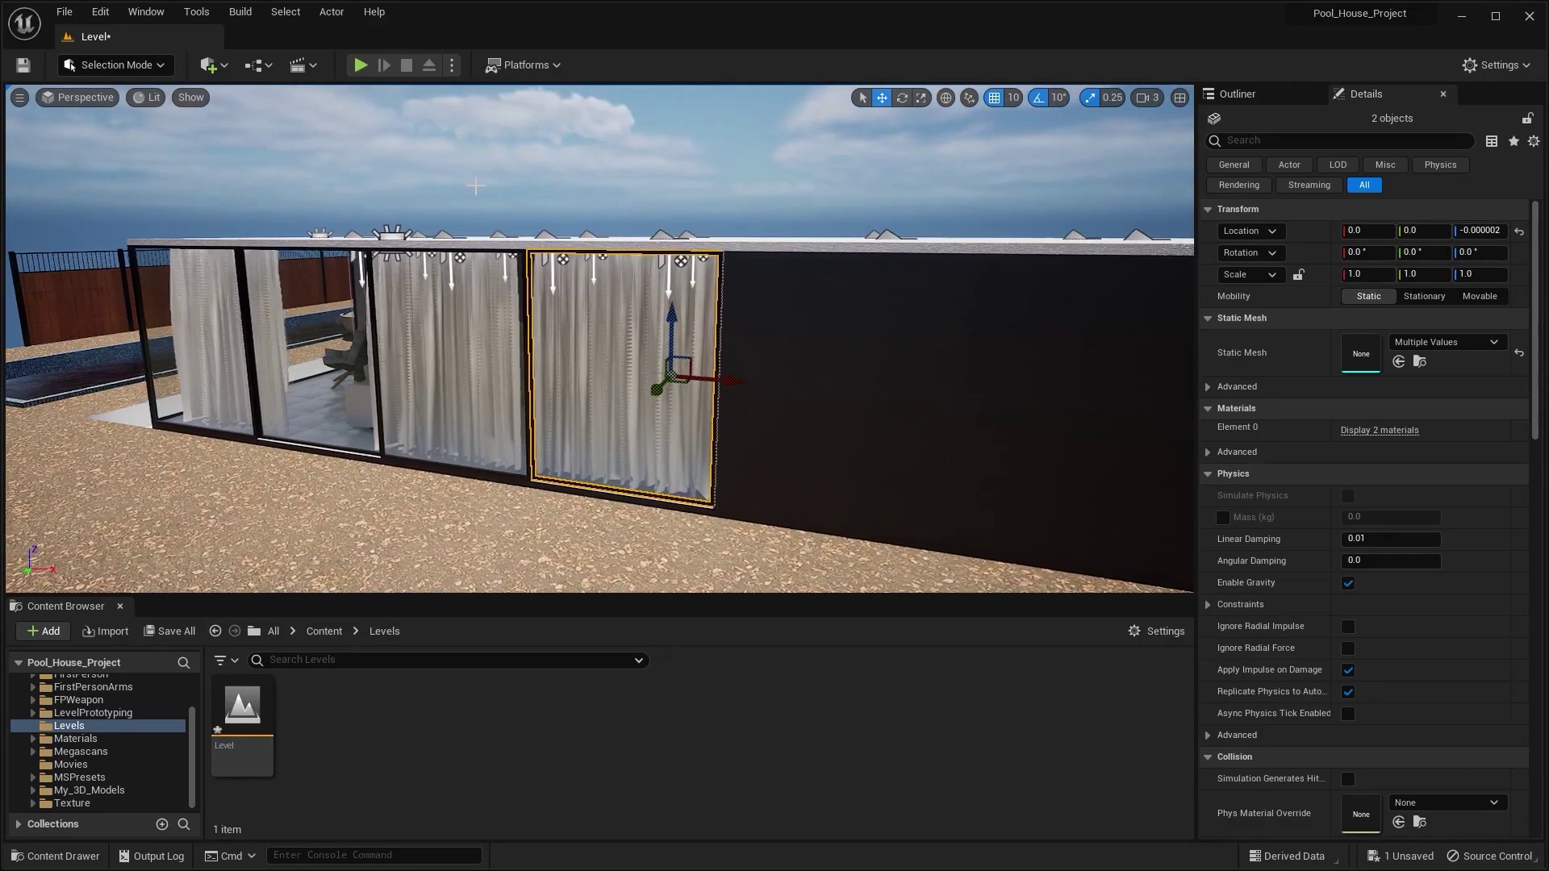
Step: Switch to Modeling Mode and browse to the mesh asset of the moved window's glass pane
{"action": "left_click", "coordinate": [117, 65]}
{"action": "left_click", "coordinate": [117, 158]}
{"action": "scroll", "coordinate": [138, 316], "scroll_direction": "down", "scroll_amount": 6}
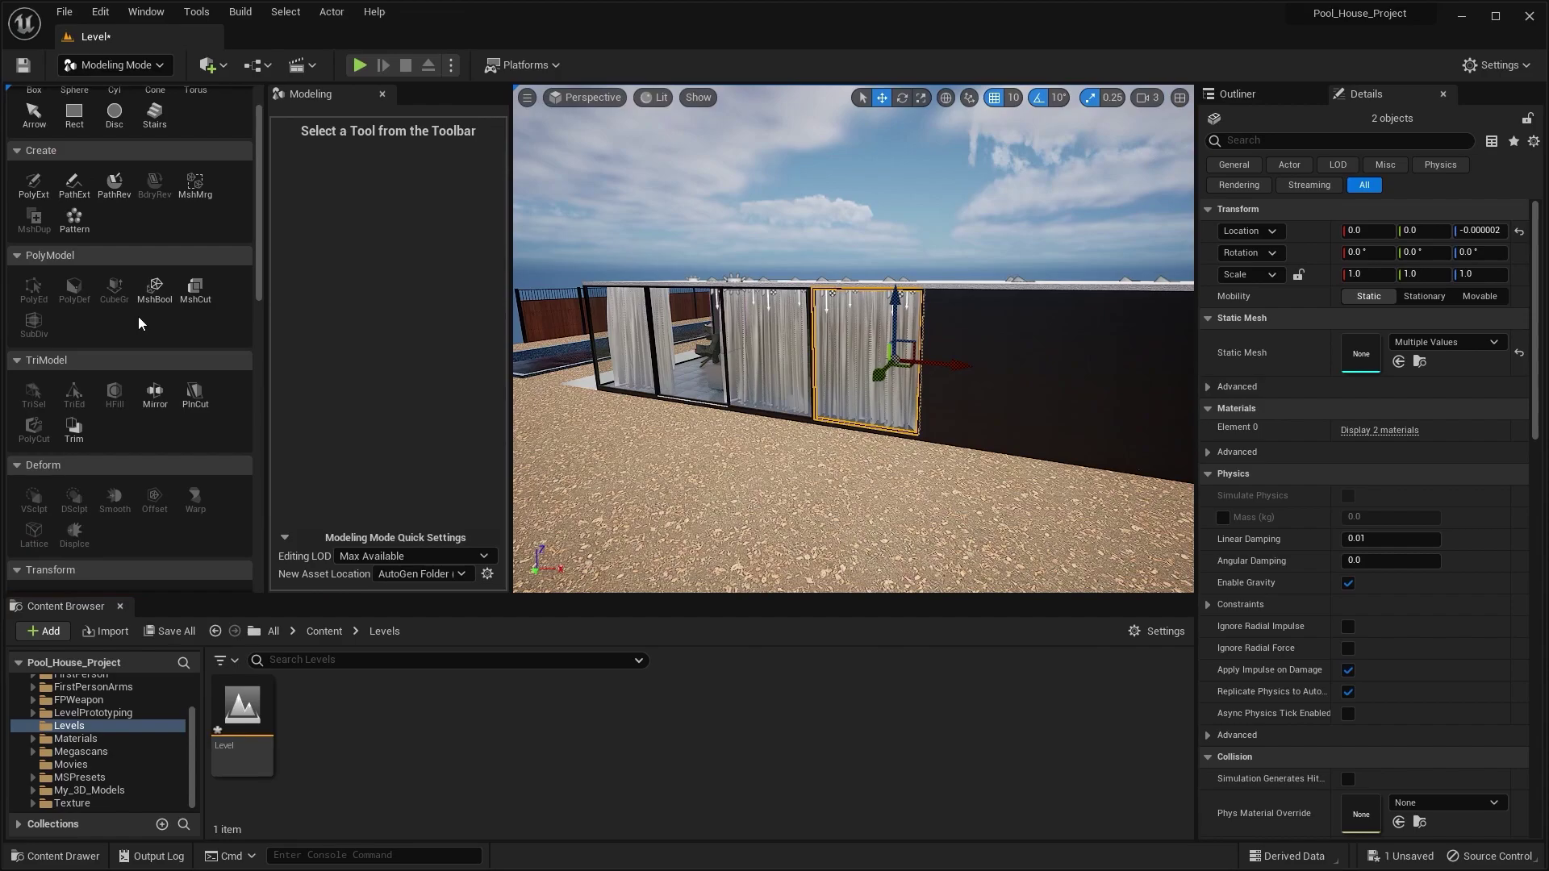
{"action": "left_click", "coordinate": [916, 337]}
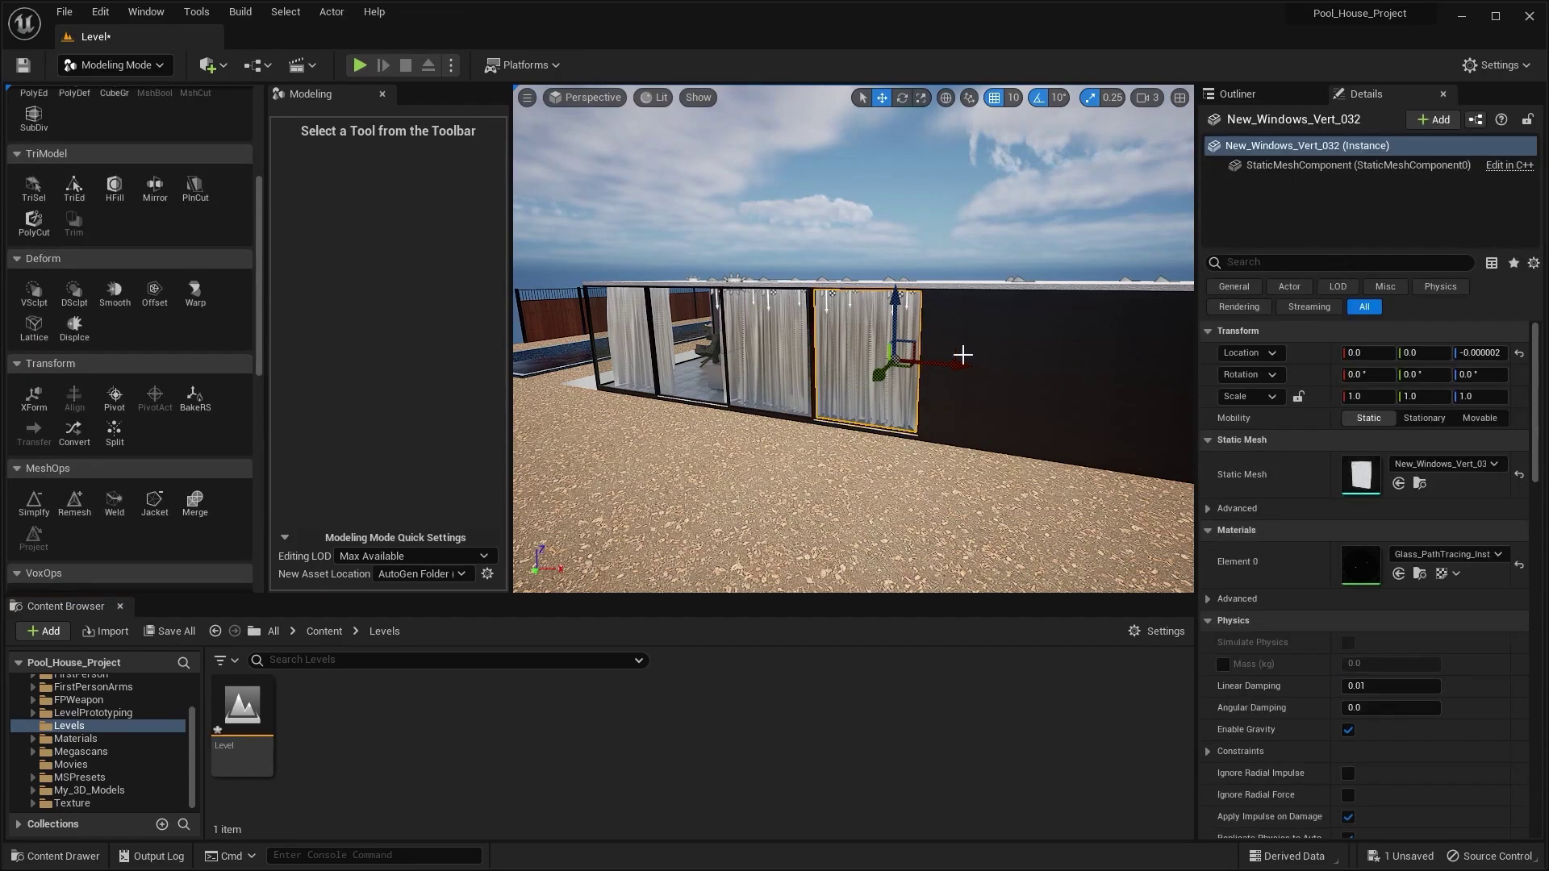
{"action": "left_click", "coordinate": [1419, 485]}
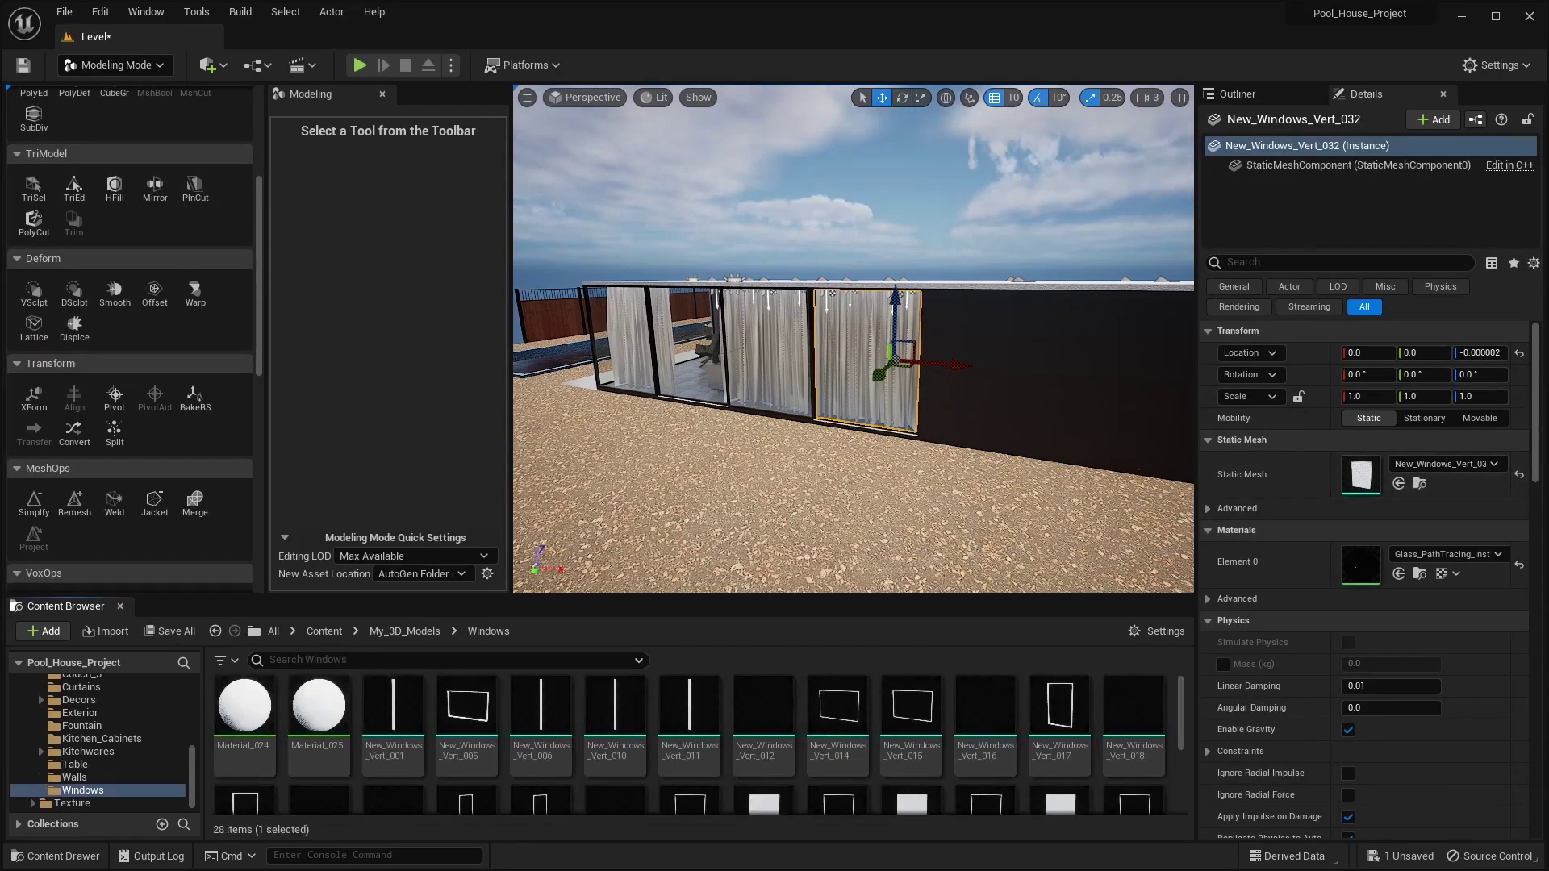
Step: Merge the moved window's frame and glass into one new object, with Current Folder as the new asset location
{"action": "right_click_drag", "start_coordinate": [952, 347], "coordinate": [885, 446]}
{"action": "left_click", "coordinate": [886, 445]}
{"action": "left_click", "coordinate": [917, 353], "text": "ctrl"}
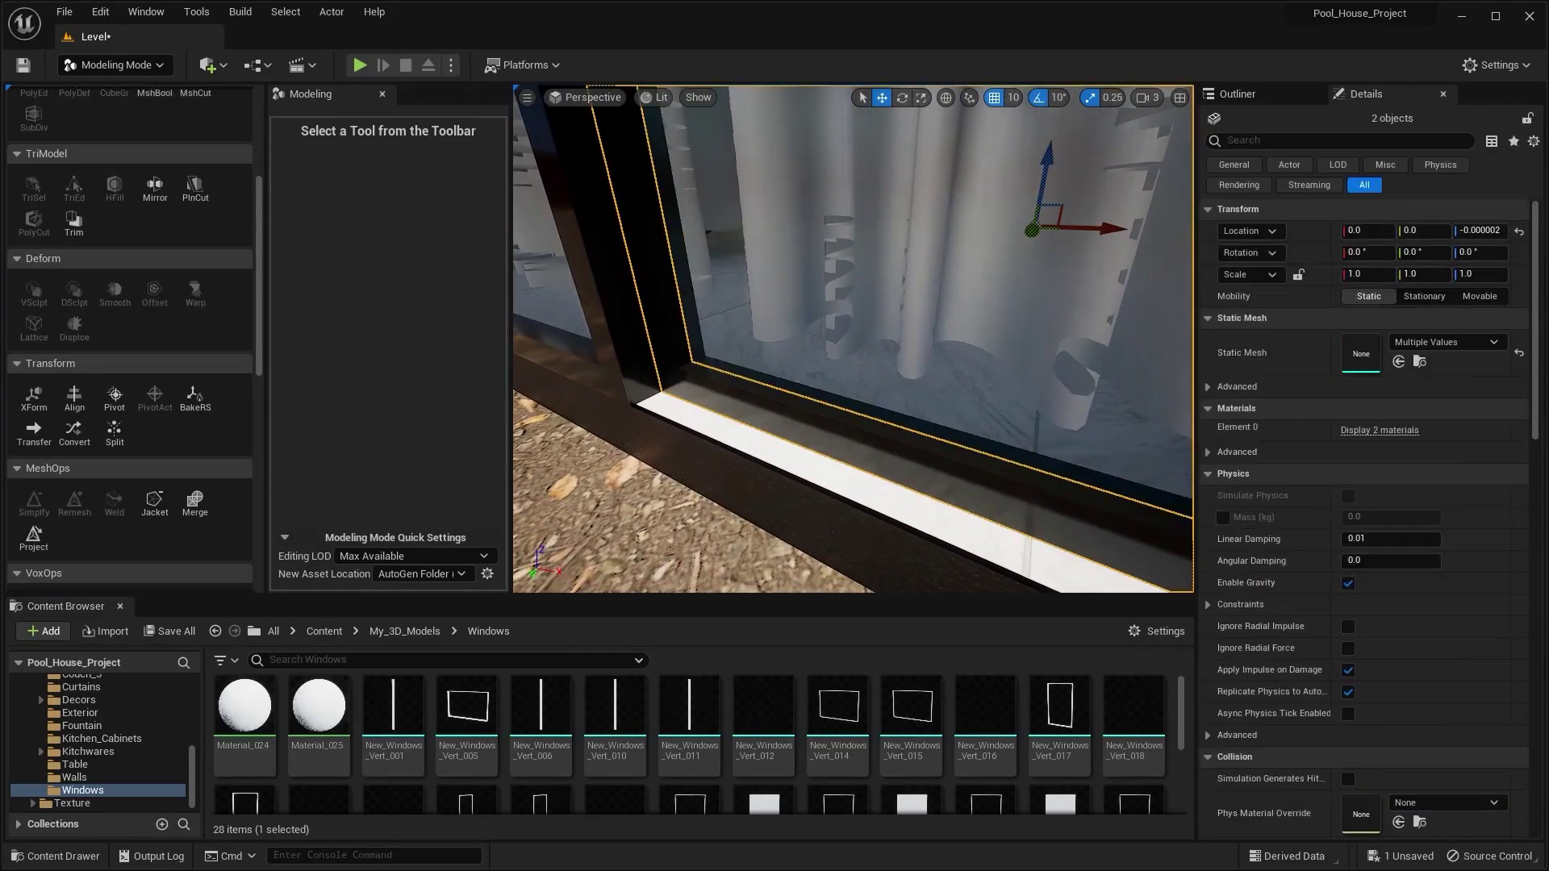
{"action": "right_click_drag", "start_coordinate": [917, 352], "coordinate": [942, 302]}
{"action": "scroll", "coordinate": [114, 448], "scroll_direction": "down", "scroll_amount": 5}
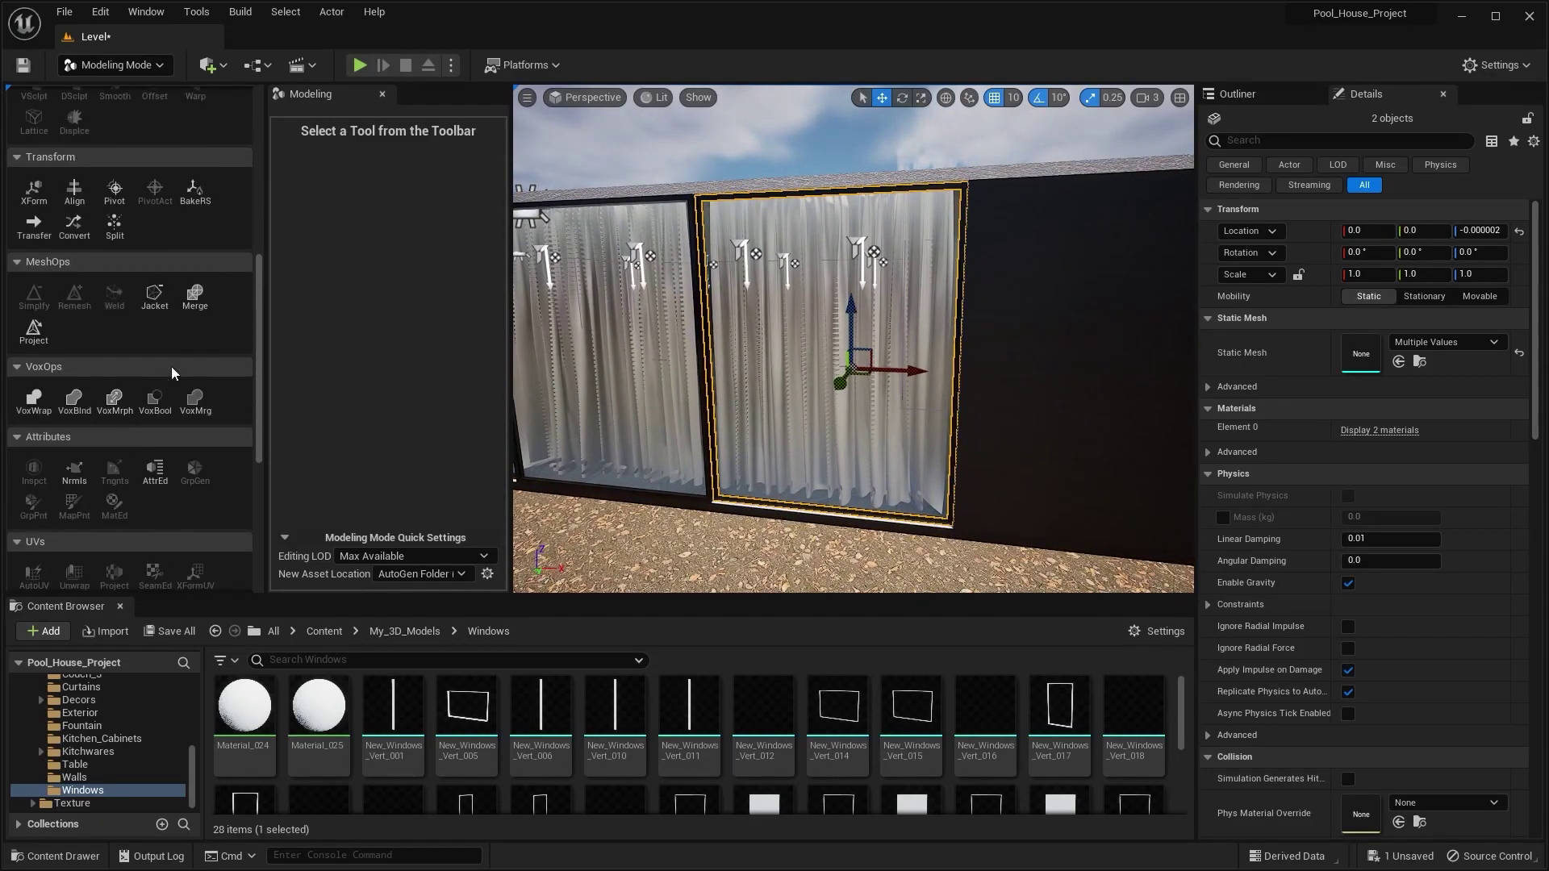
{"action": "left_click", "coordinate": [194, 295]}
{"action": "left_click", "coordinate": [449, 574]}
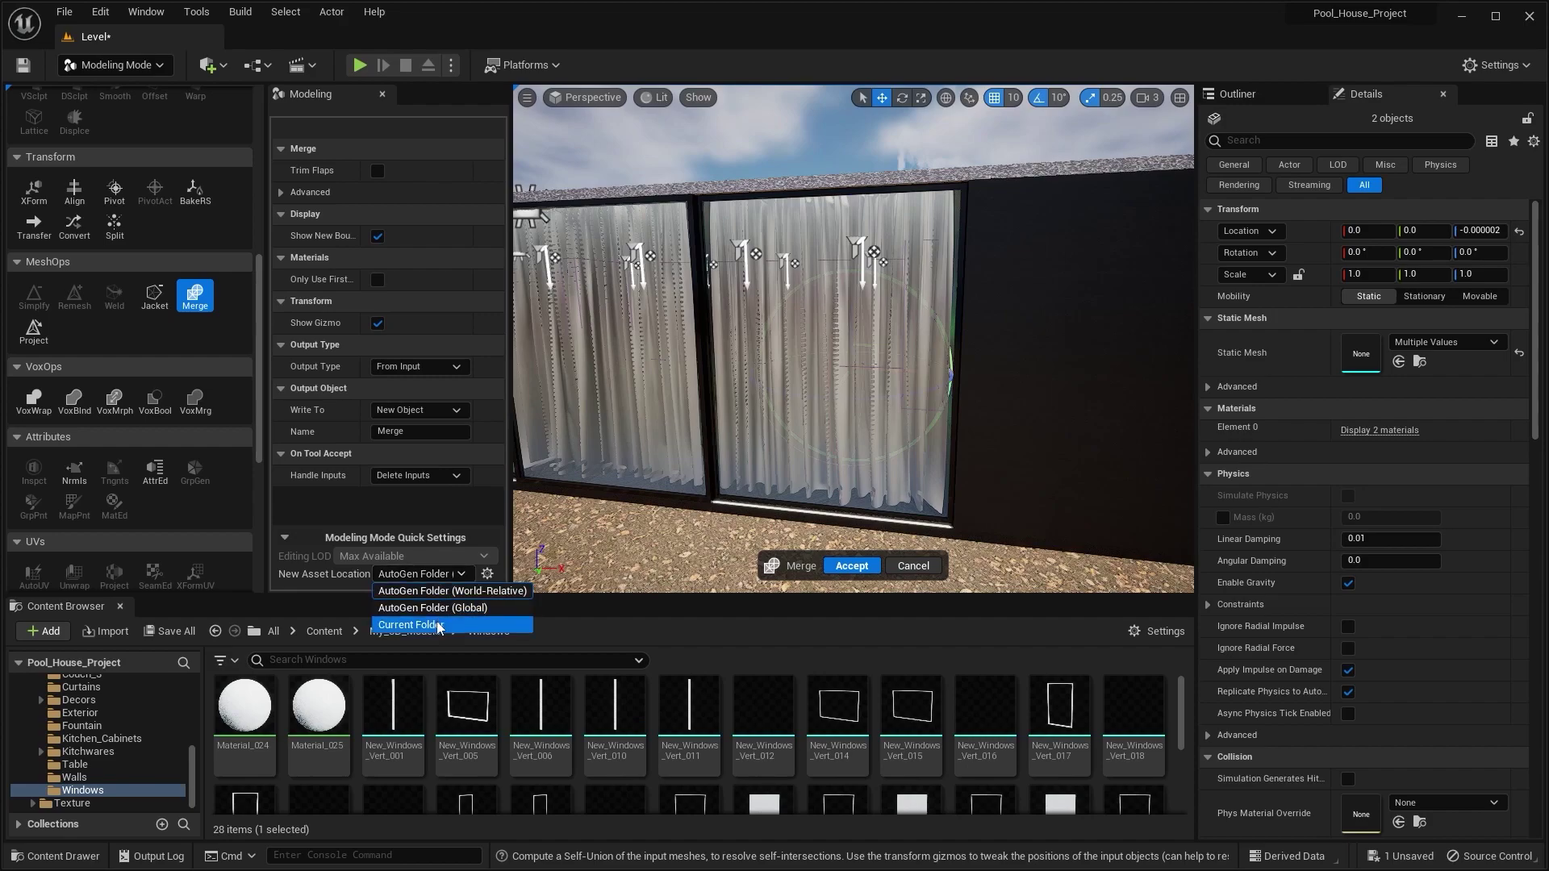
{"action": "left_click", "coordinate": [412, 626]}
{"action": "left_click", "coordinate": [851, 566]}
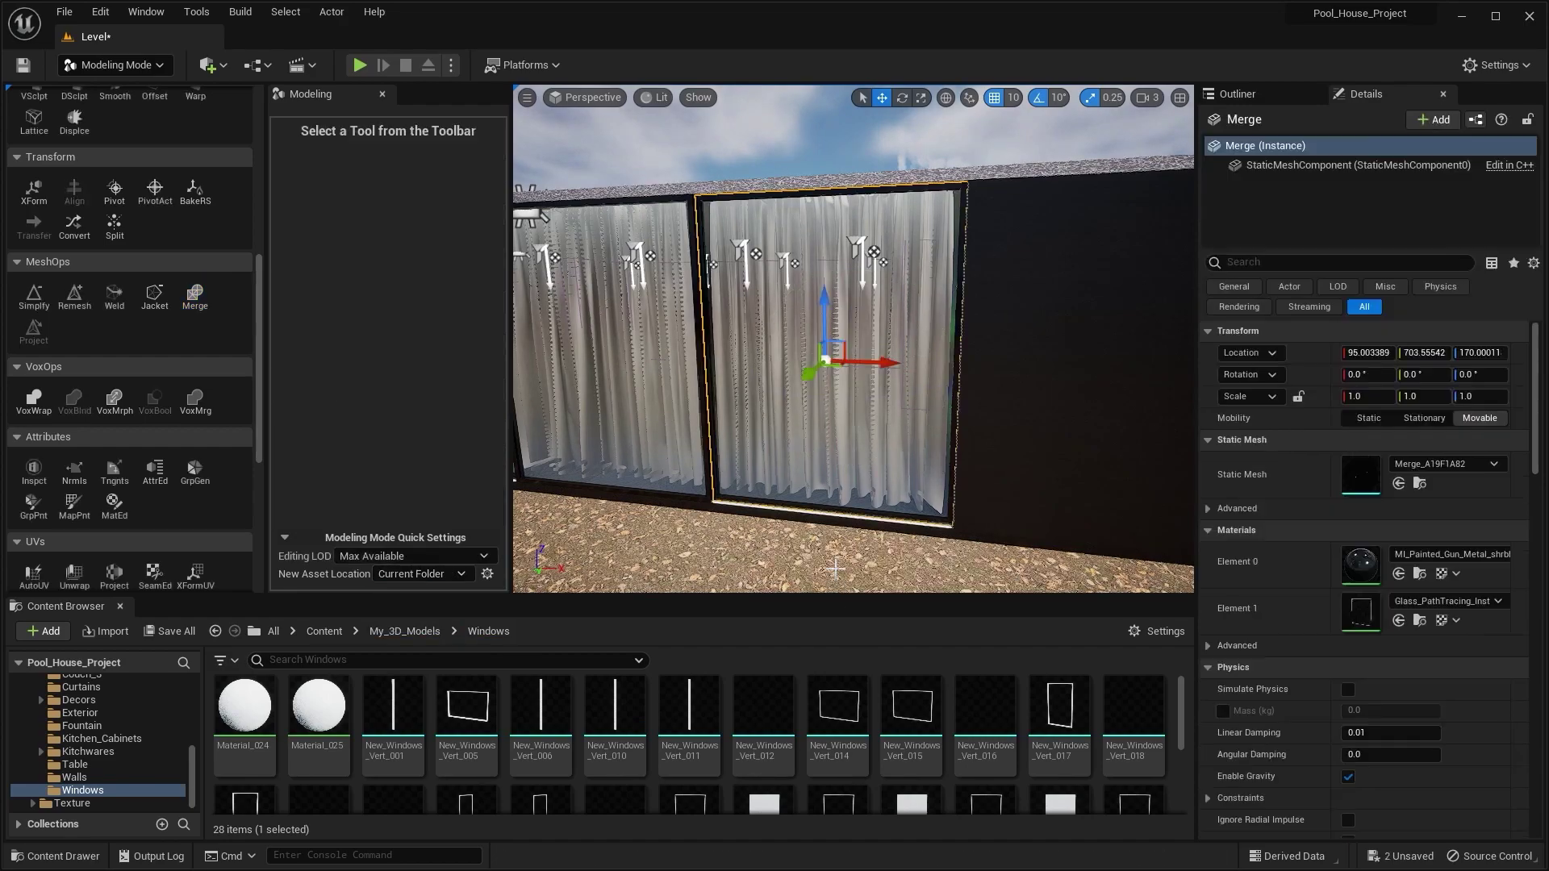
Step: Place the merged window's pivot at its bottom and return to Selection Mode
{"action": "scroll", "coordinate": [151, 292], "scroll_direction": "up", "scroll_amount": 1}
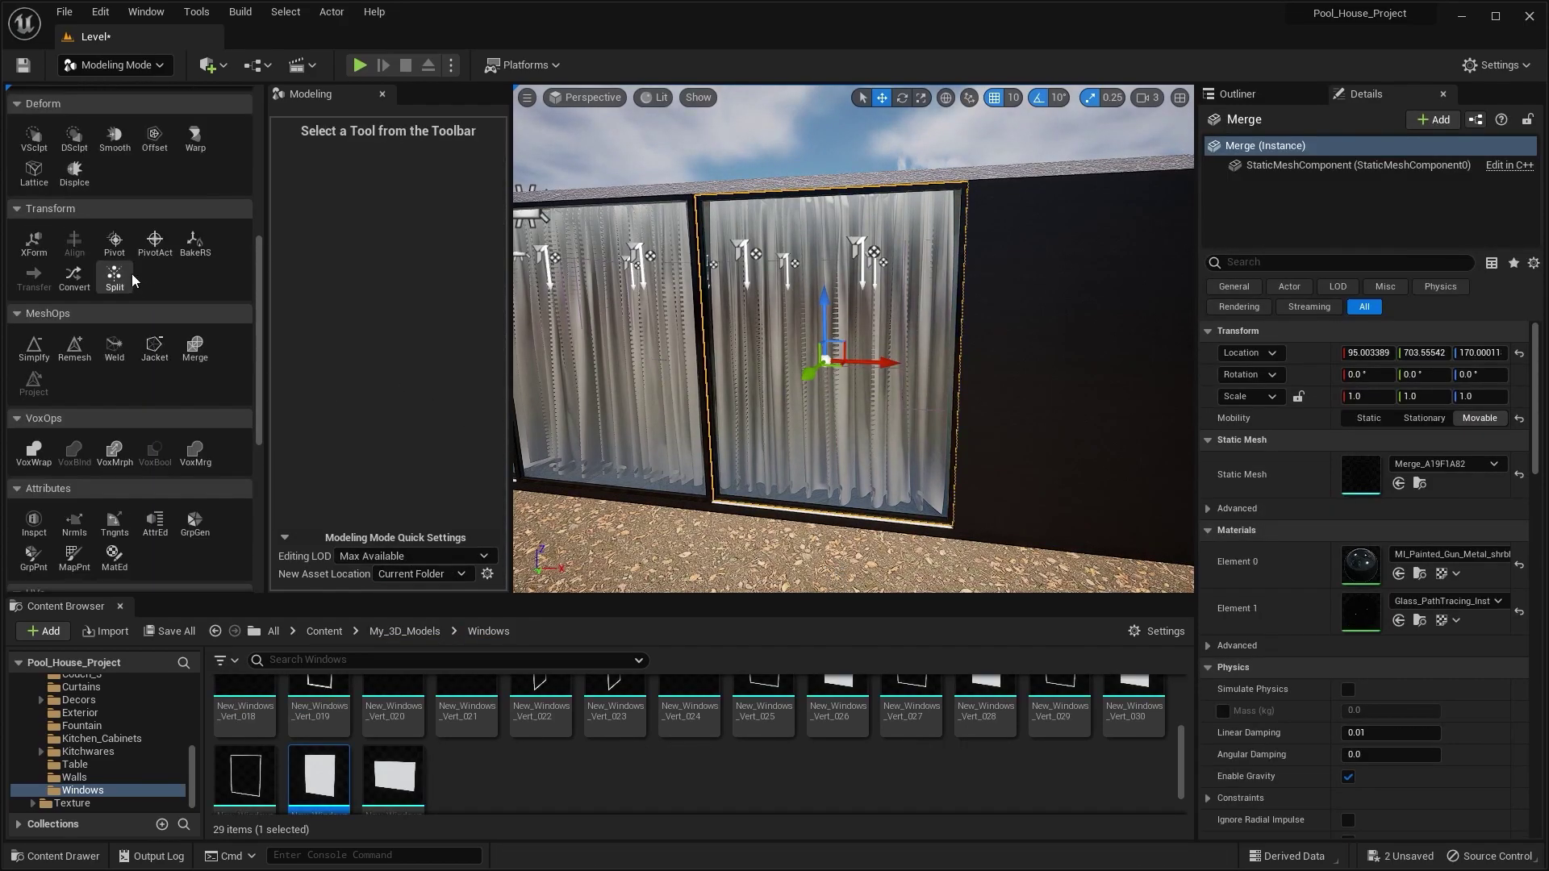
{"action": "left_click", "coordinate": [115, 239]}
{"action": "left_click", "coordinate": [386, 270]}
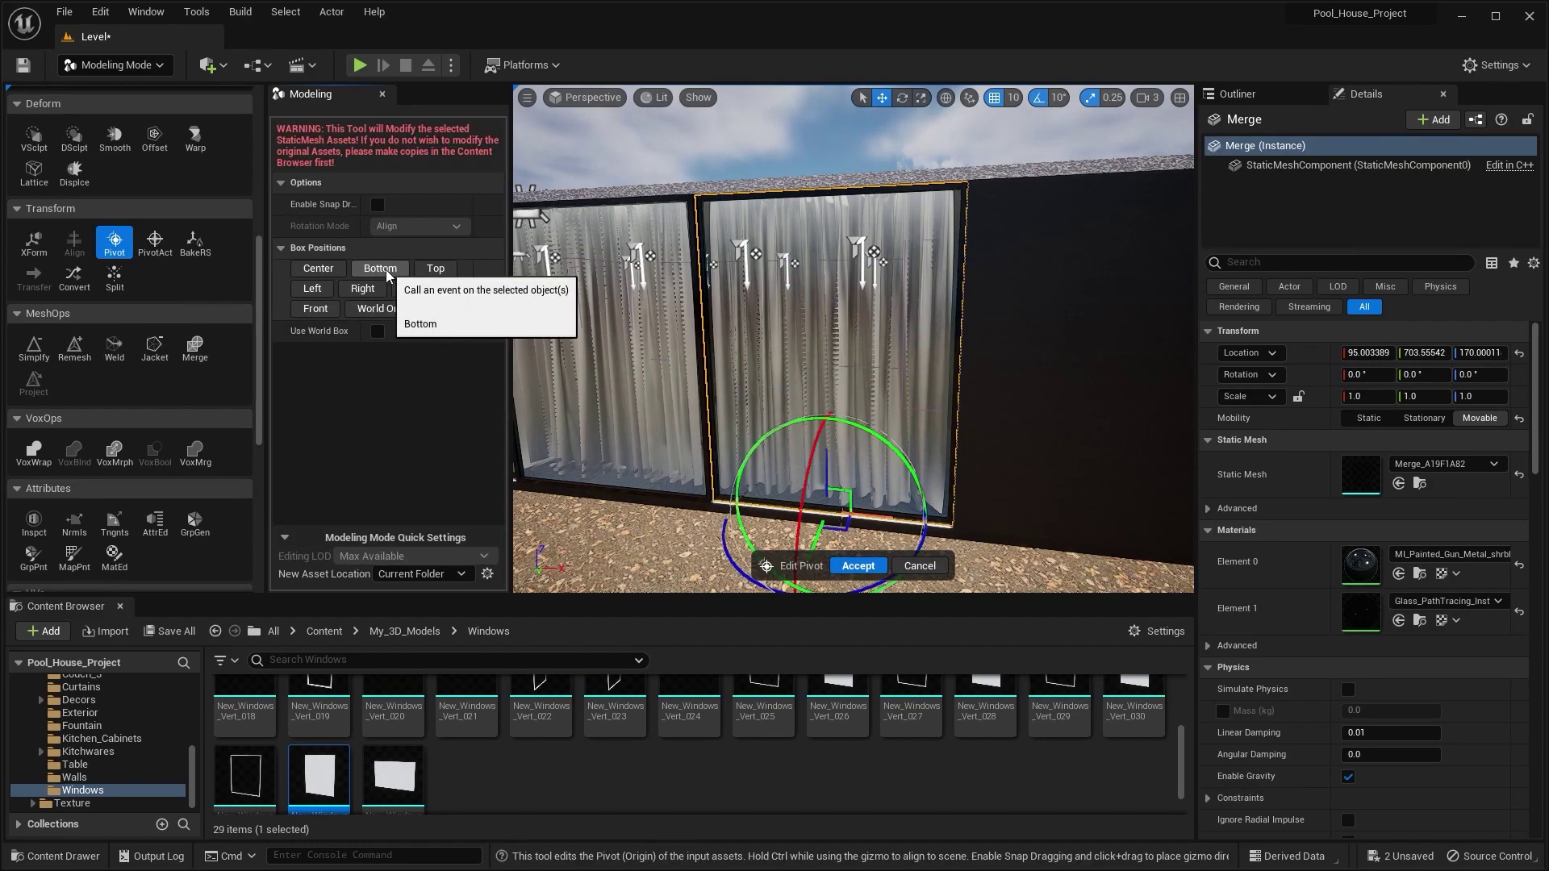
{"action": "left_click", "coordinate": [858, 565]}
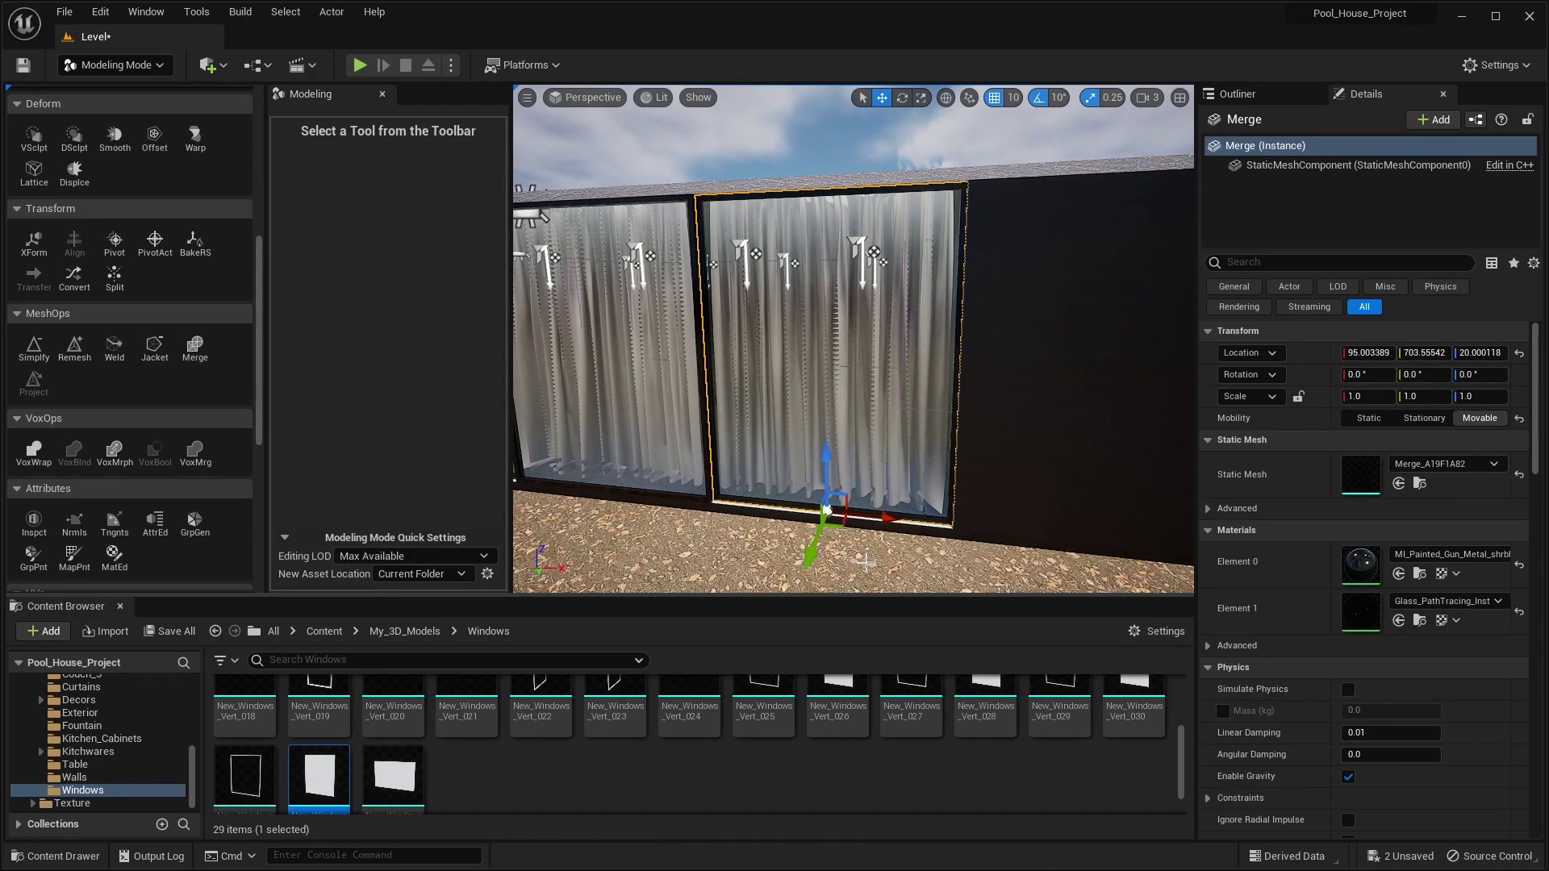
{"action": "left_click", "coordinate": [116, 65]}
{"action": "left_click", "coordinate": [96, 79]}
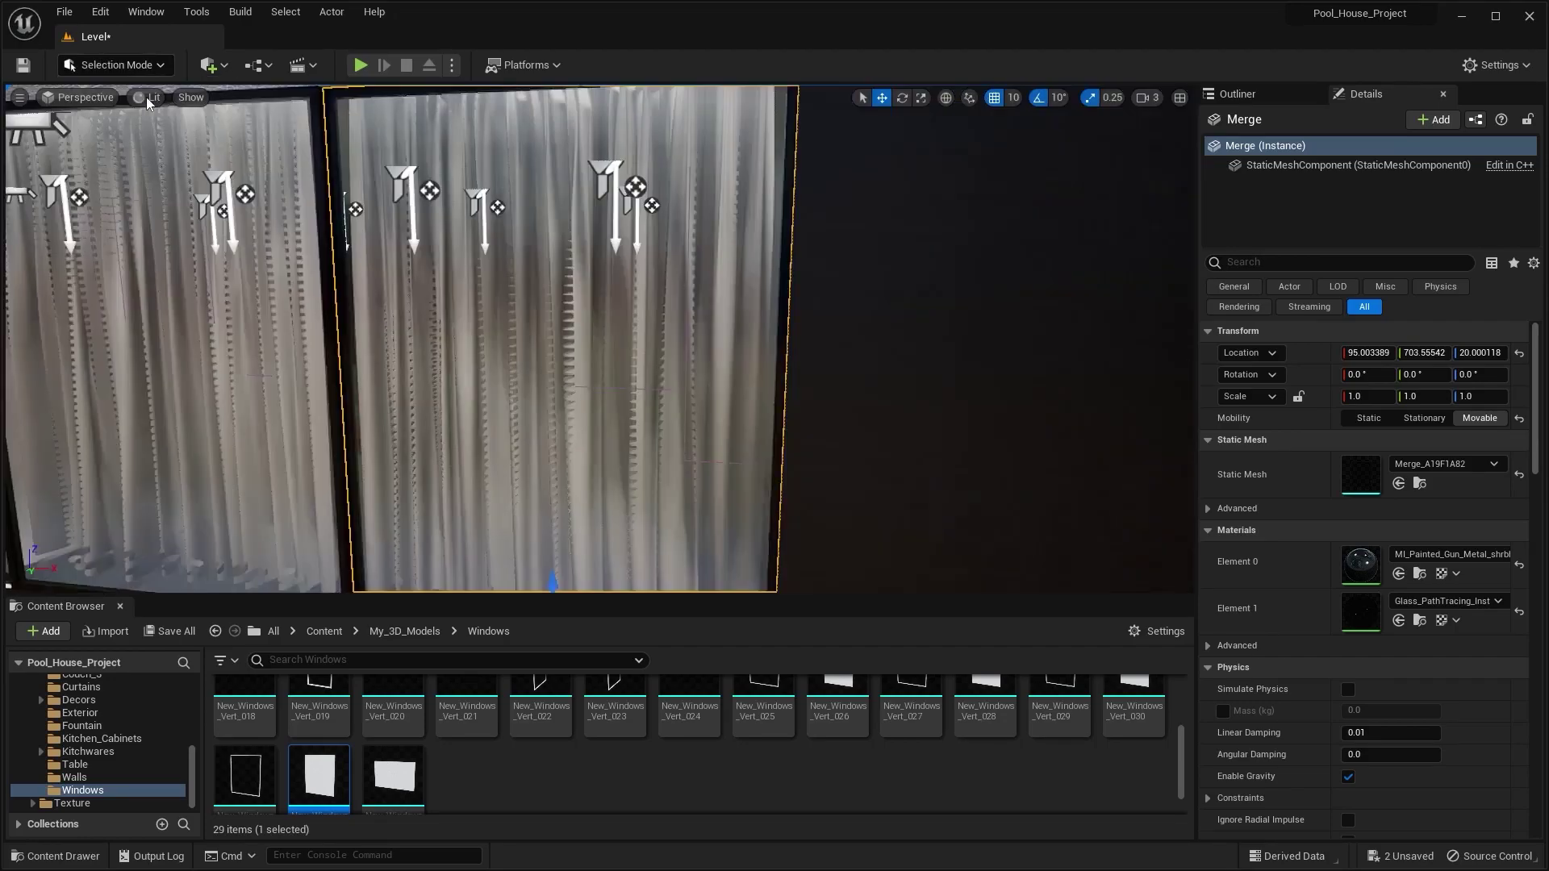
{"action": "key", "text": "f"}
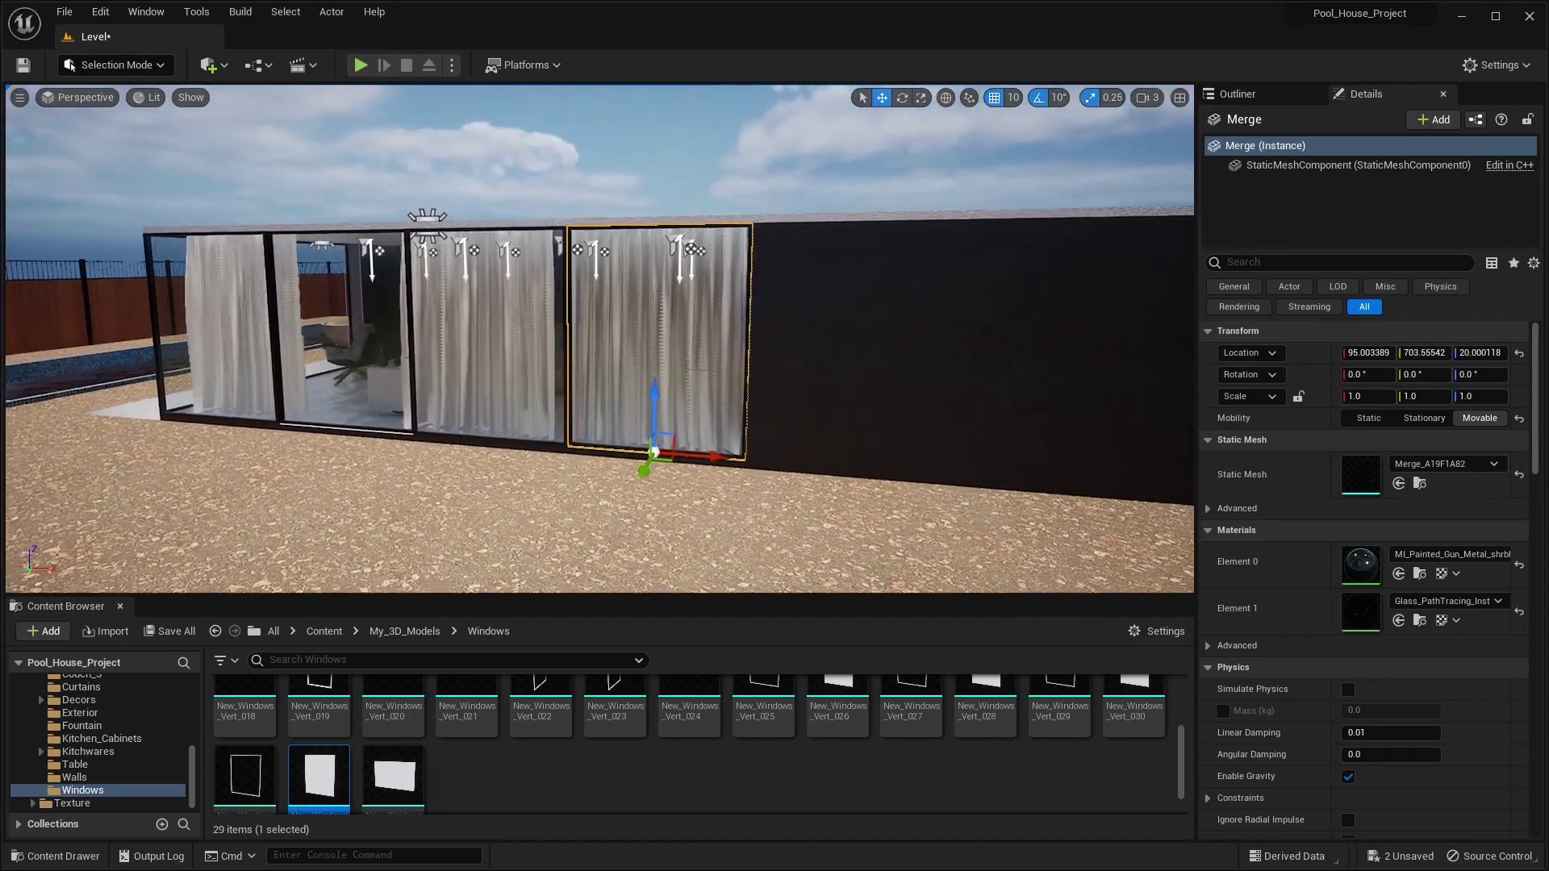
Step: Create a folder named Blueprints in the Content folder and open it
{"action": "scroll", "coordinate": [69, 719], "scroll_direction": "up", "scroll_amount": 8}
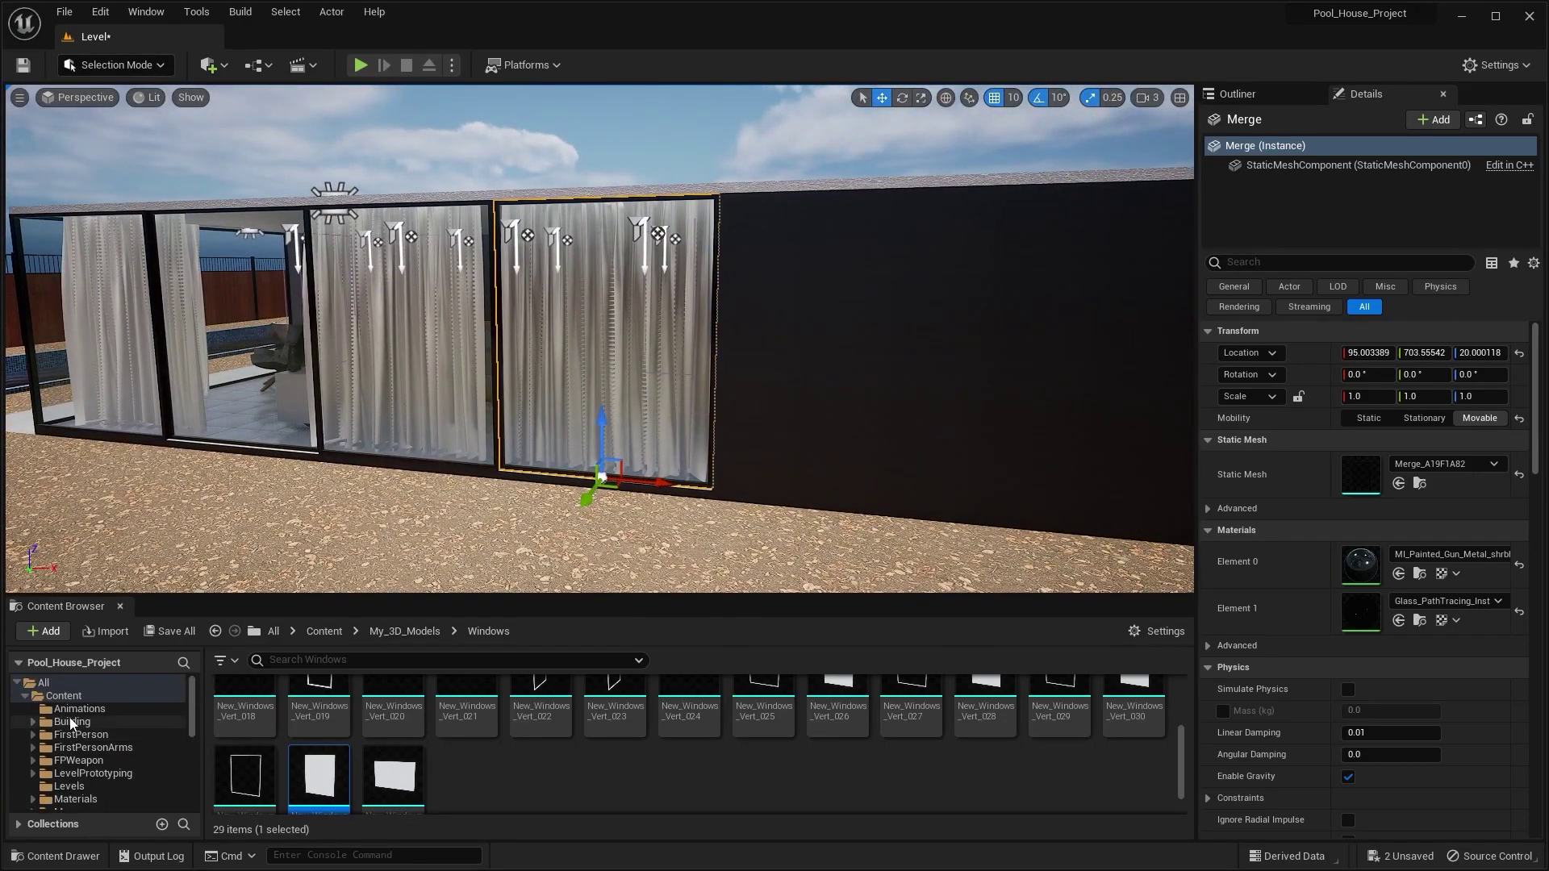
{"action": "left_click", "coordinate": [84, 695]}
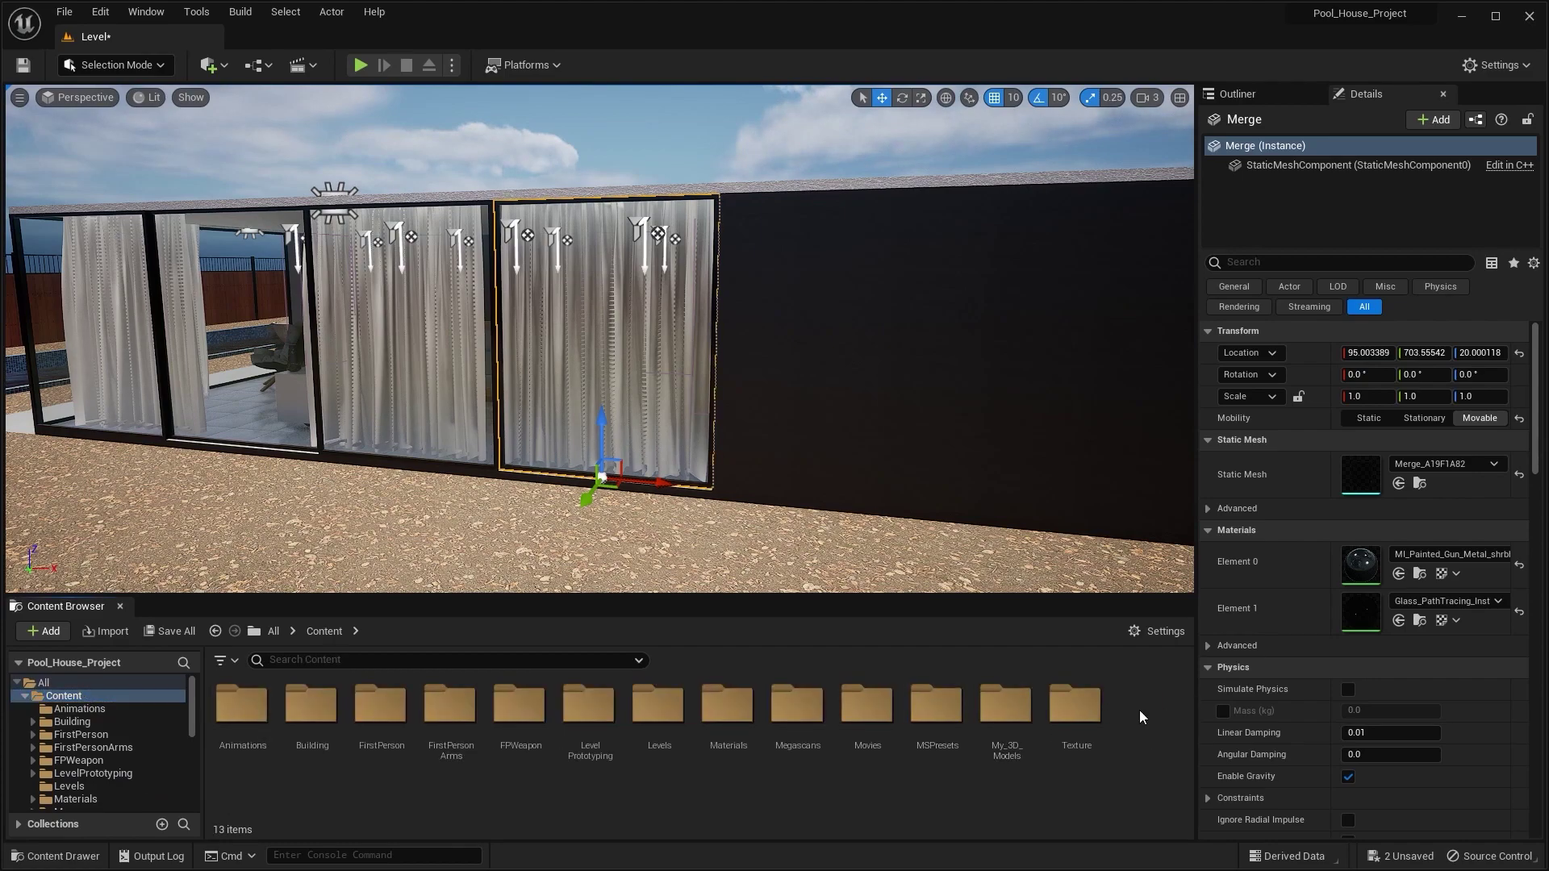
{"action": "right_click", "coordinate": [1139, 710]}
{"action": "left_click", "coordinate": [1211, 200]}
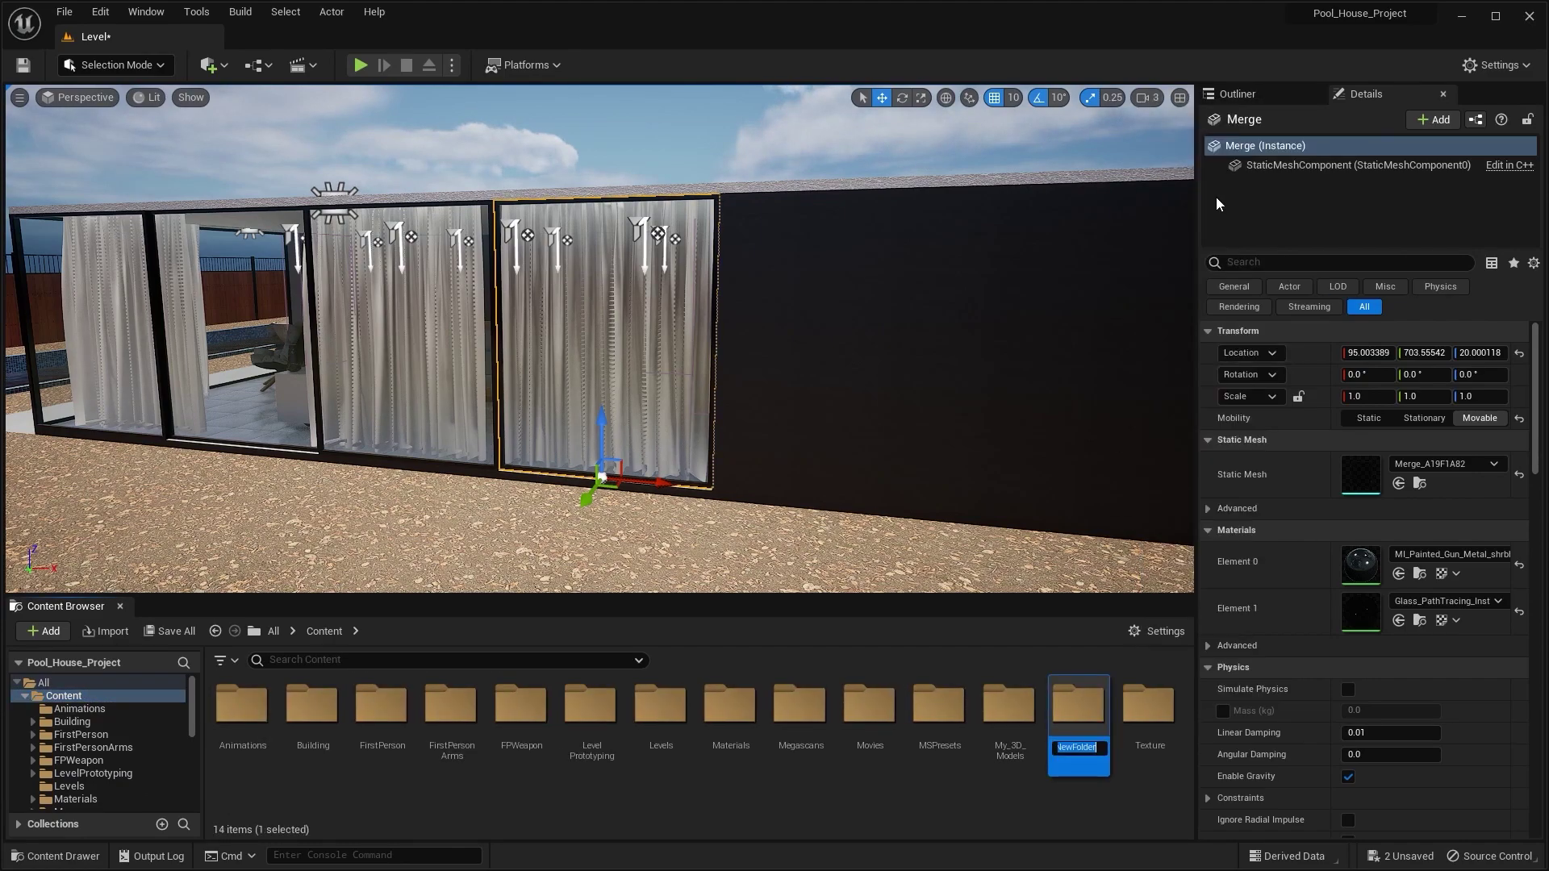
{"action": "type", "text": "B"}
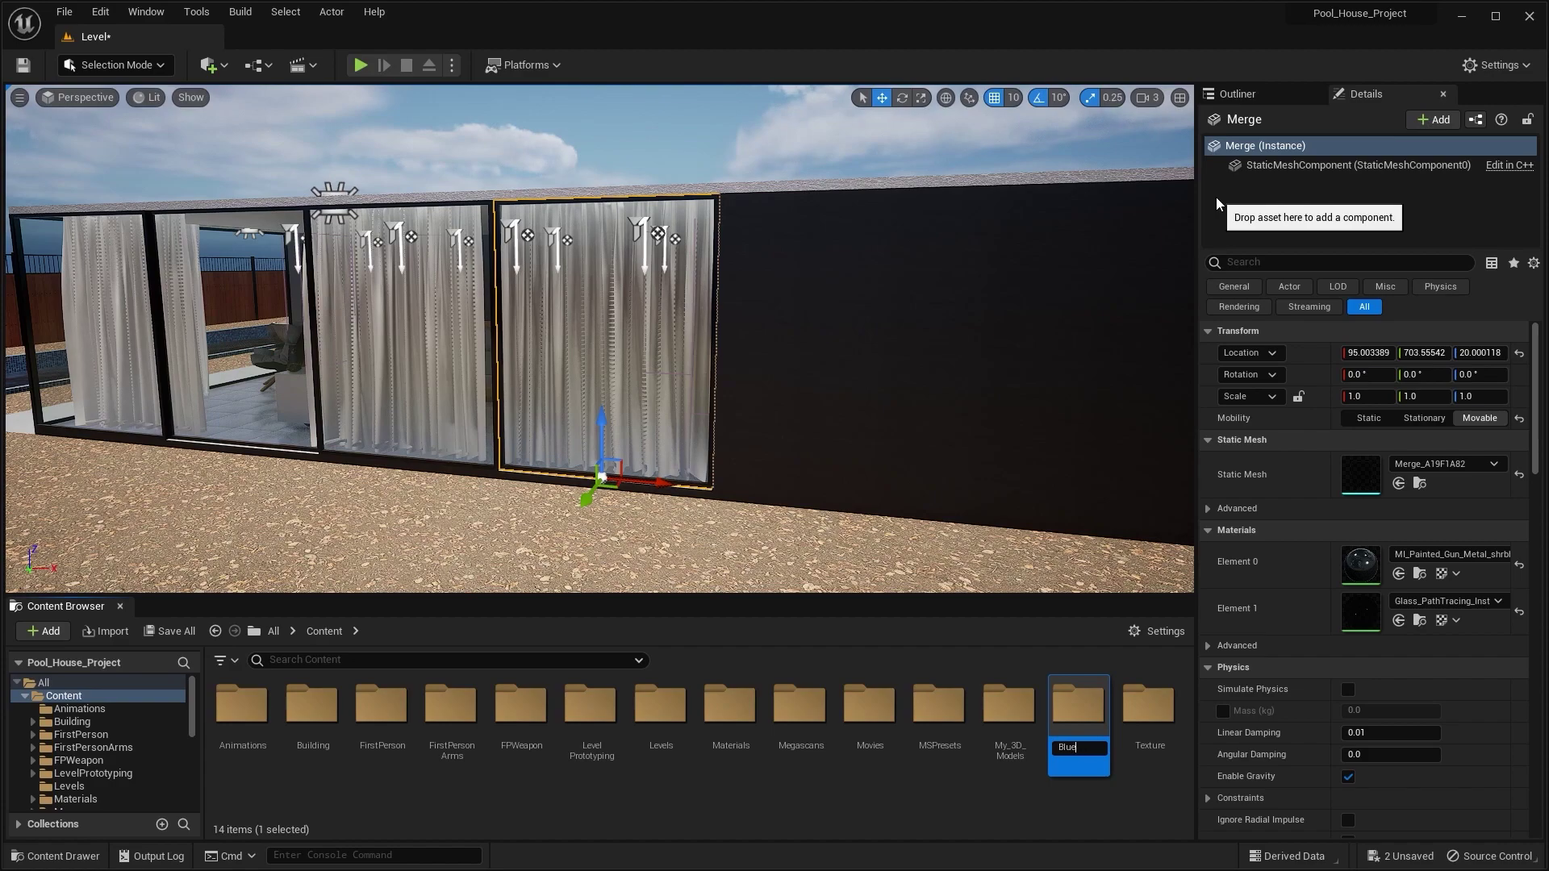
{"action": "type", "text": "lueprints"}
{"action": "key", "text": "Return"}
{"action": "double_click", "coordinate": [316, 726]}
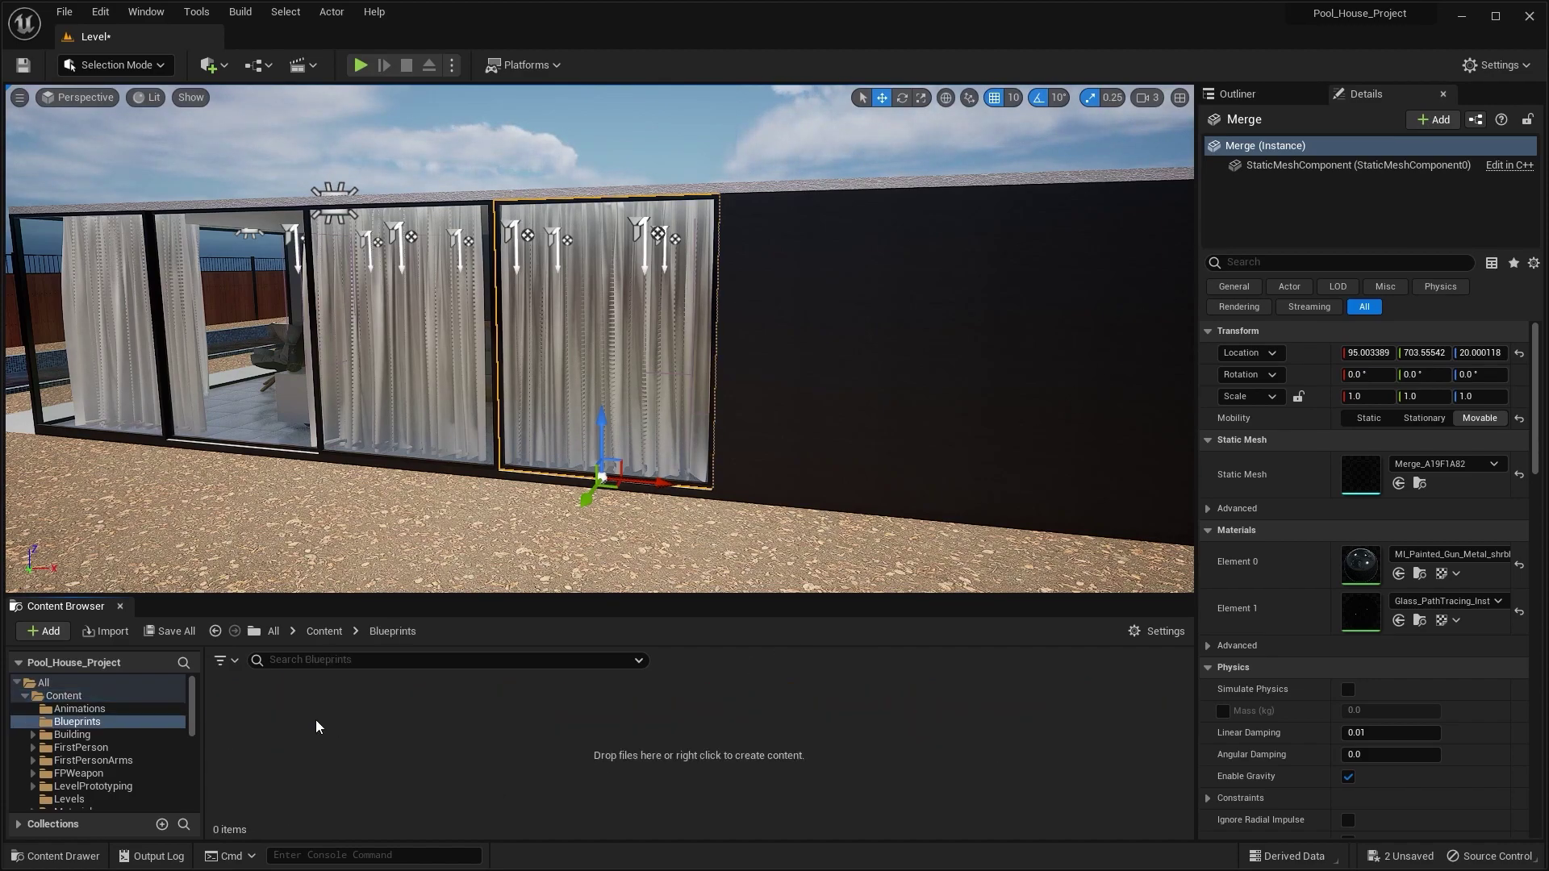
Step: Create a subfolder named Slidding_Window inside Blueprints and open it
{"action": "right_click", "coordinate": [316, 726]}
{"action": "left_click", "coordinate": [418, 212]}
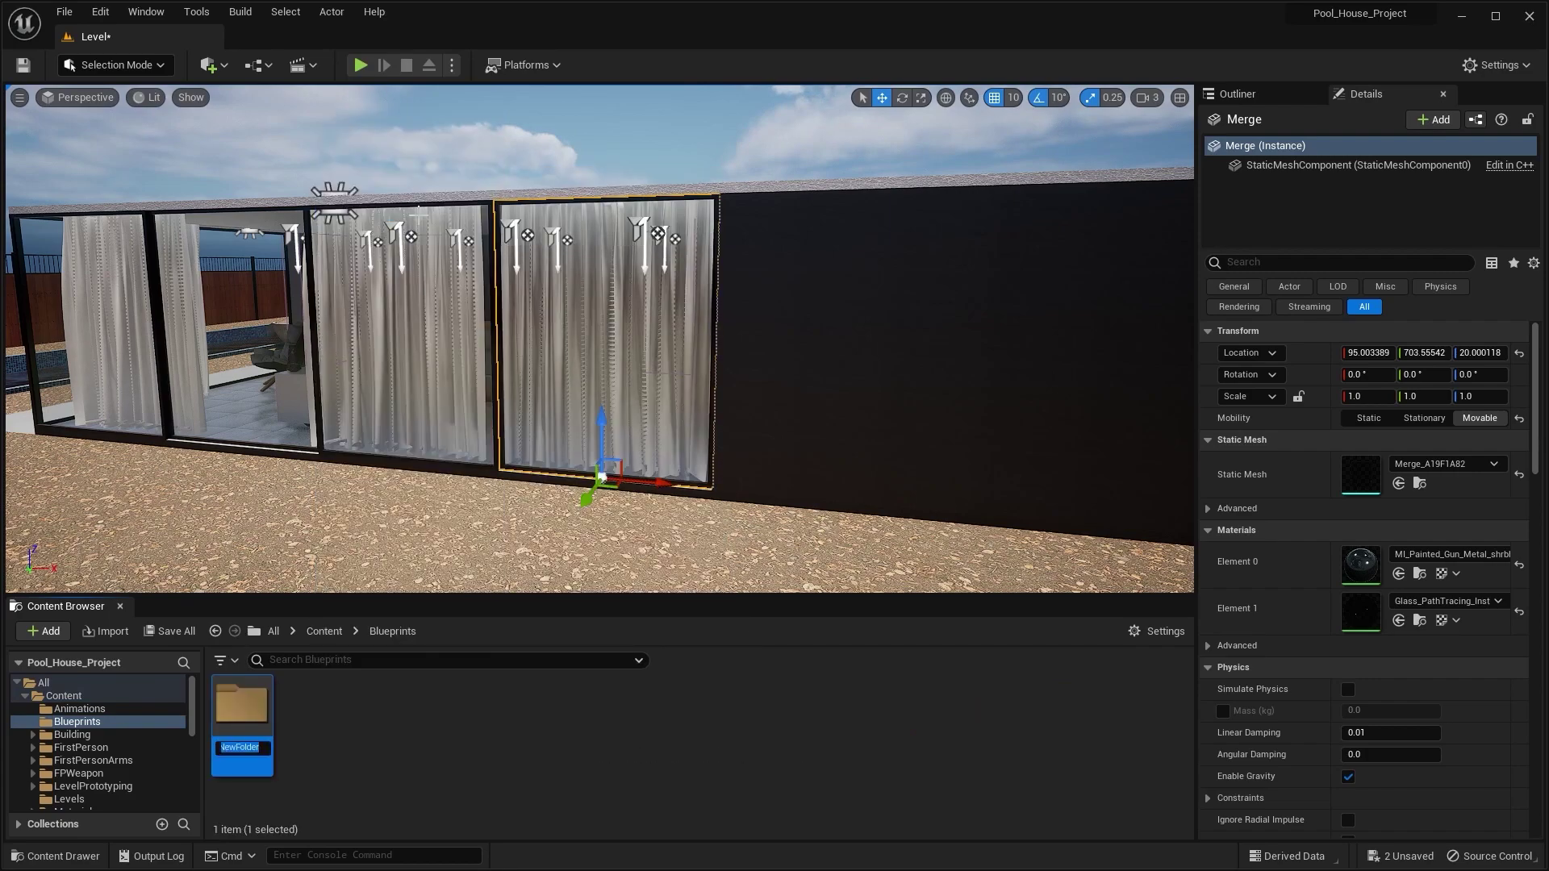
{"action": "key", "text": "BackSpace"}
{"action": "type", "text": "Slidding"}
{"action": "key", "text": "BackSpace"}
{"action": "type", "text": "_Window"}
{"action": "key", "text": "Return"}
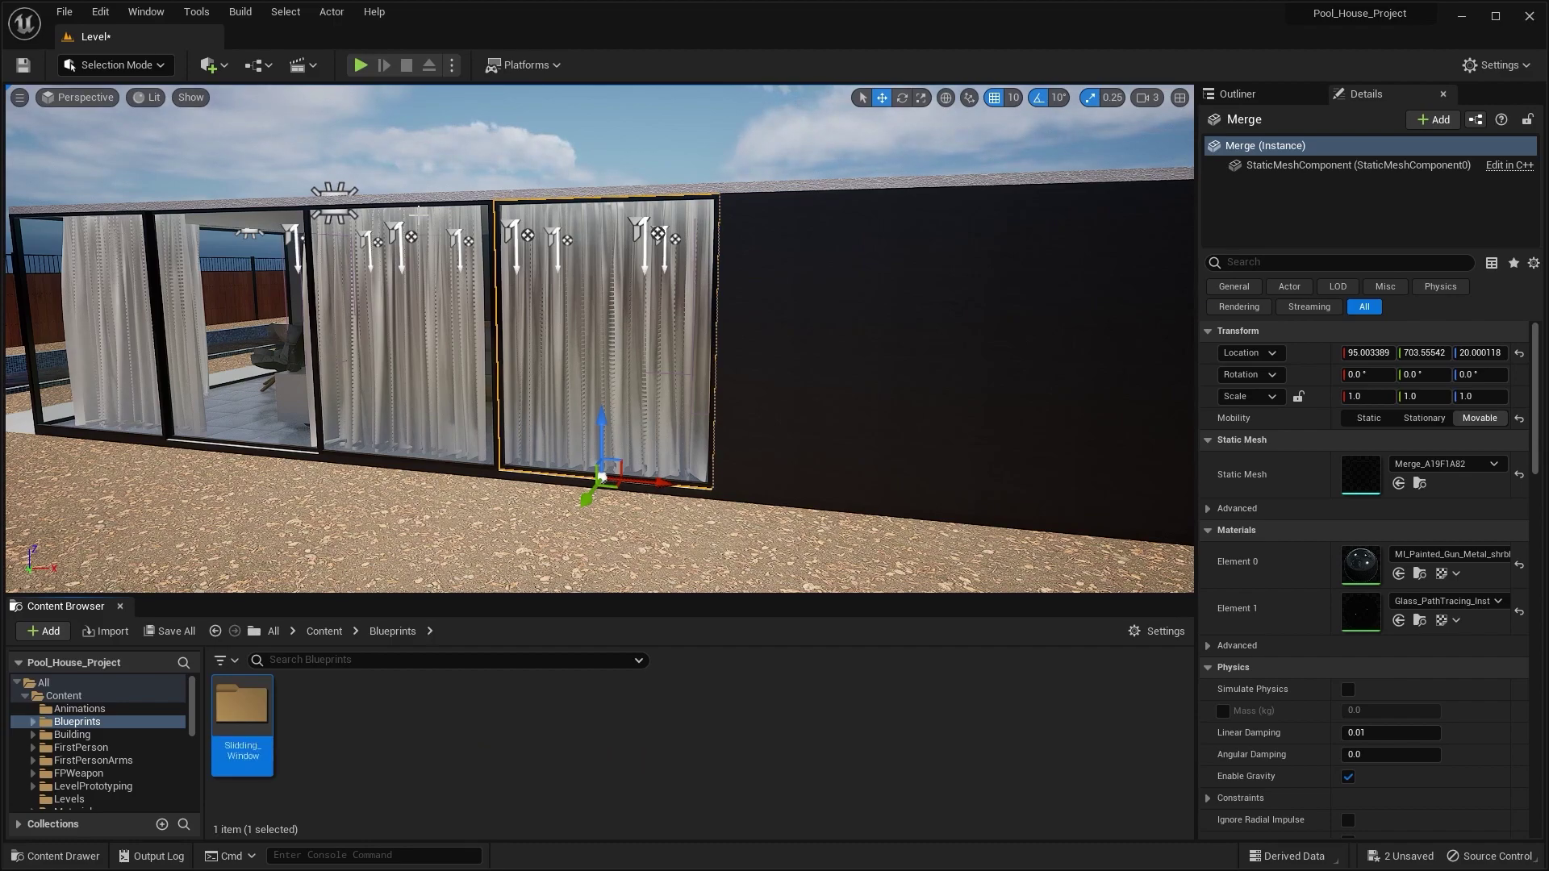
{"action": "double_click", "coordinate": [242, 708]}
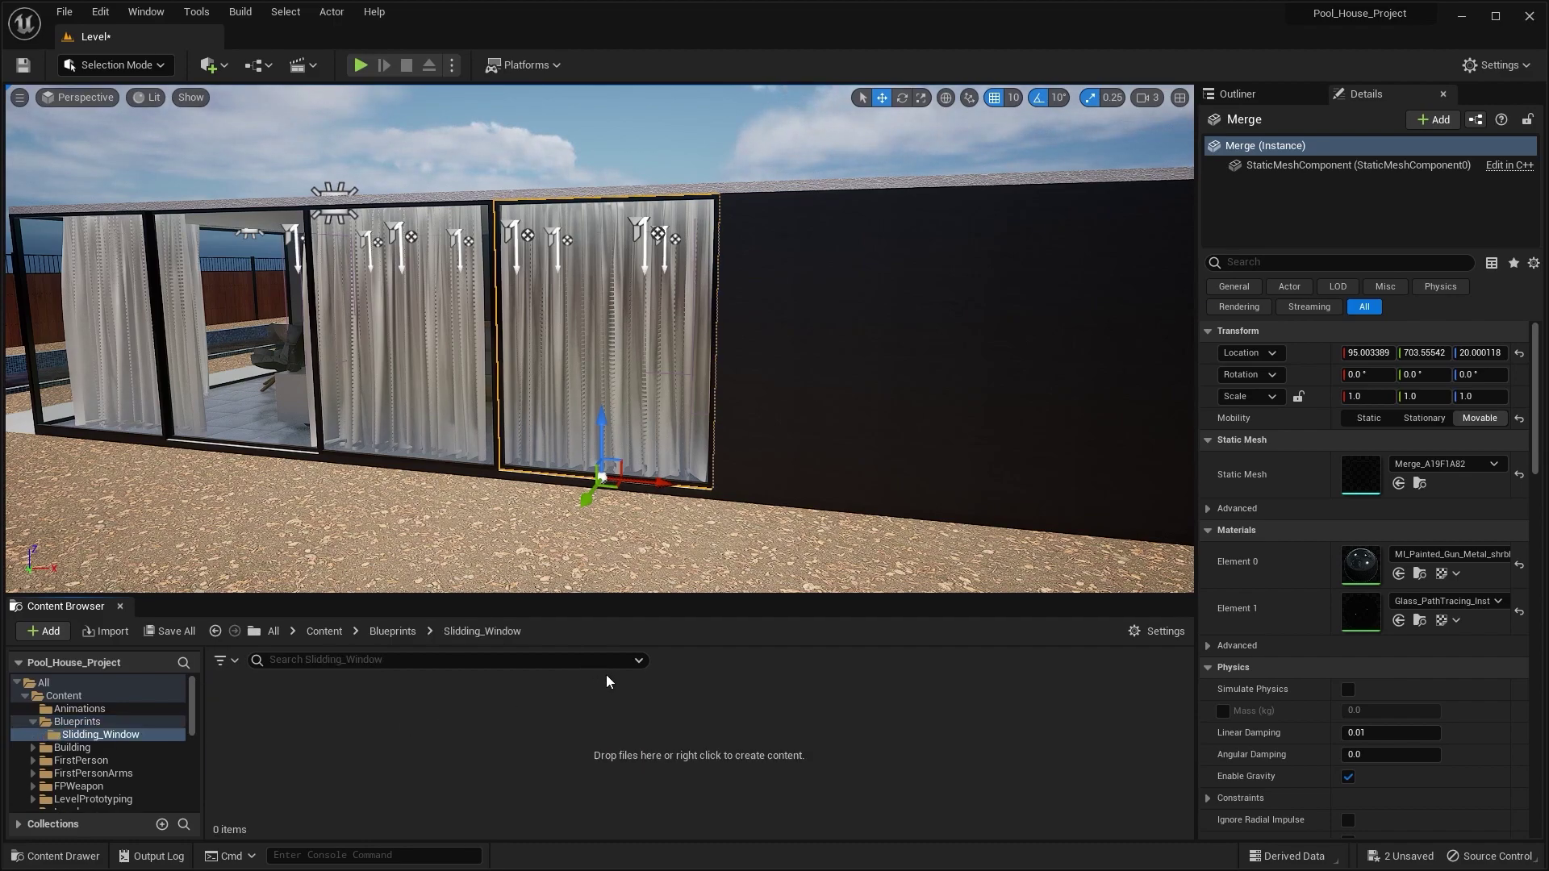
Step: Start converting the merged window to a Blueprint class using Harvest Components, with Blueprints/Slidding_Window as its path
{"action": "key", "text": "Escape"}
{"action": "left_click", "coordinate": [629, 373]}
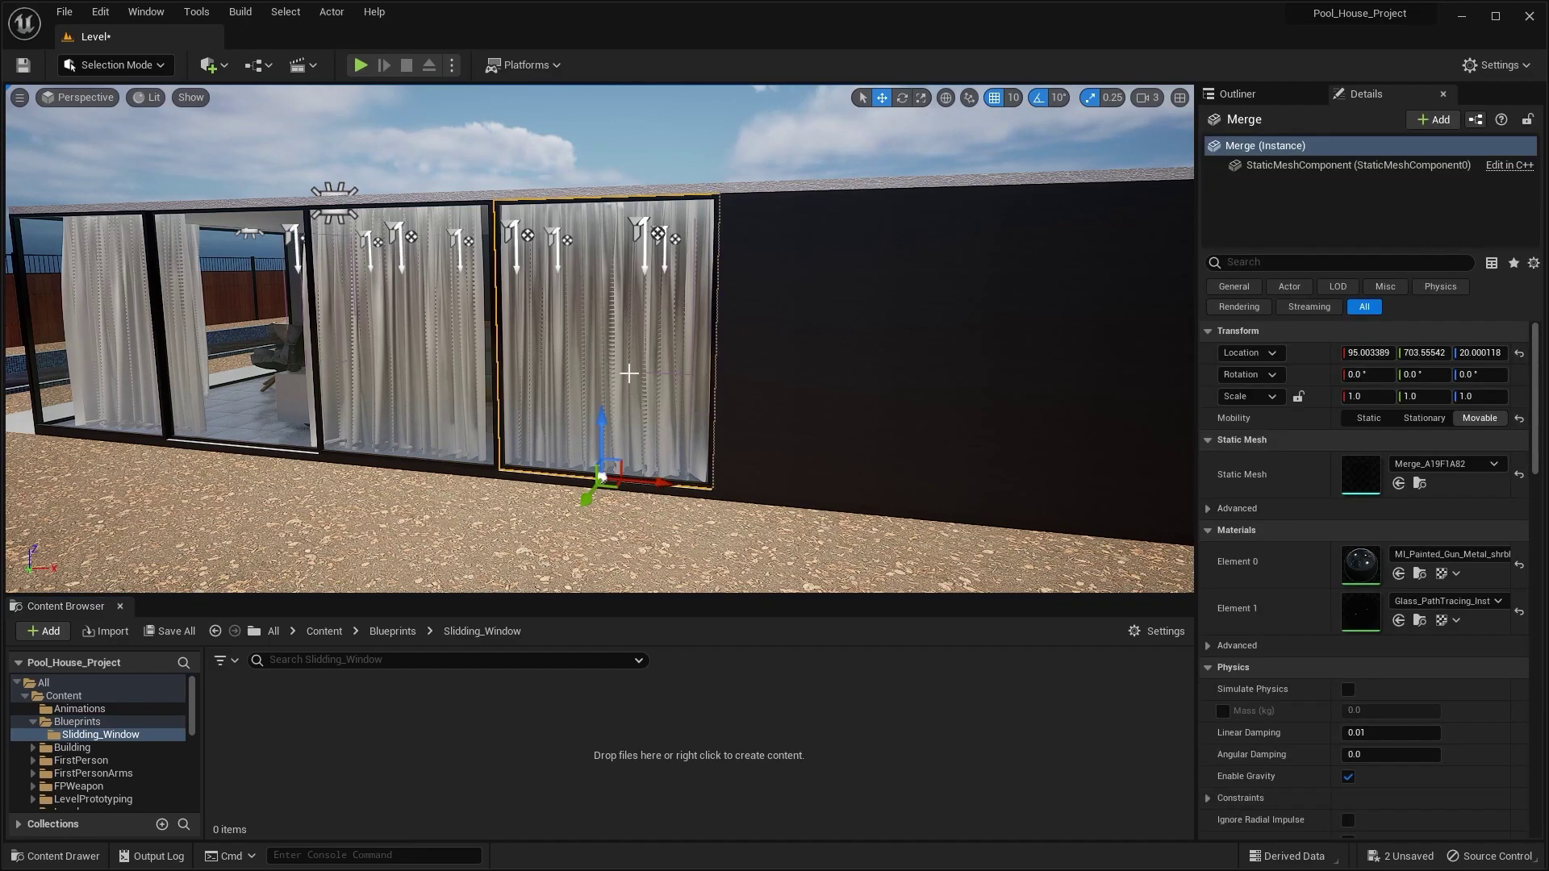
{"action": "left_click", "coordinate": [258, 64]}
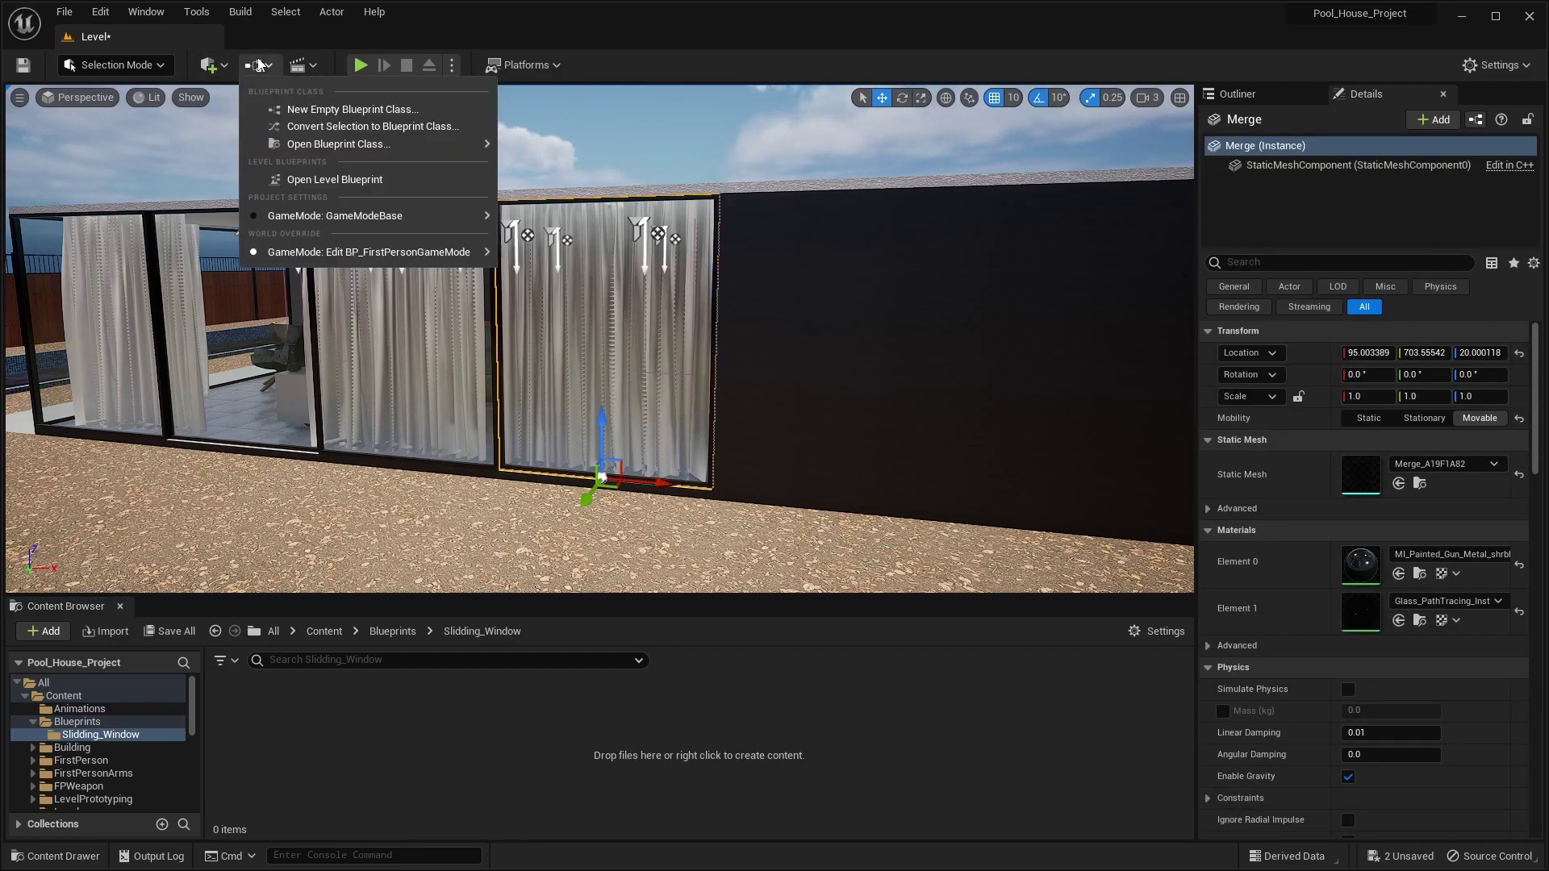
{"action": "left_click", "coordinate": [355, 126]}
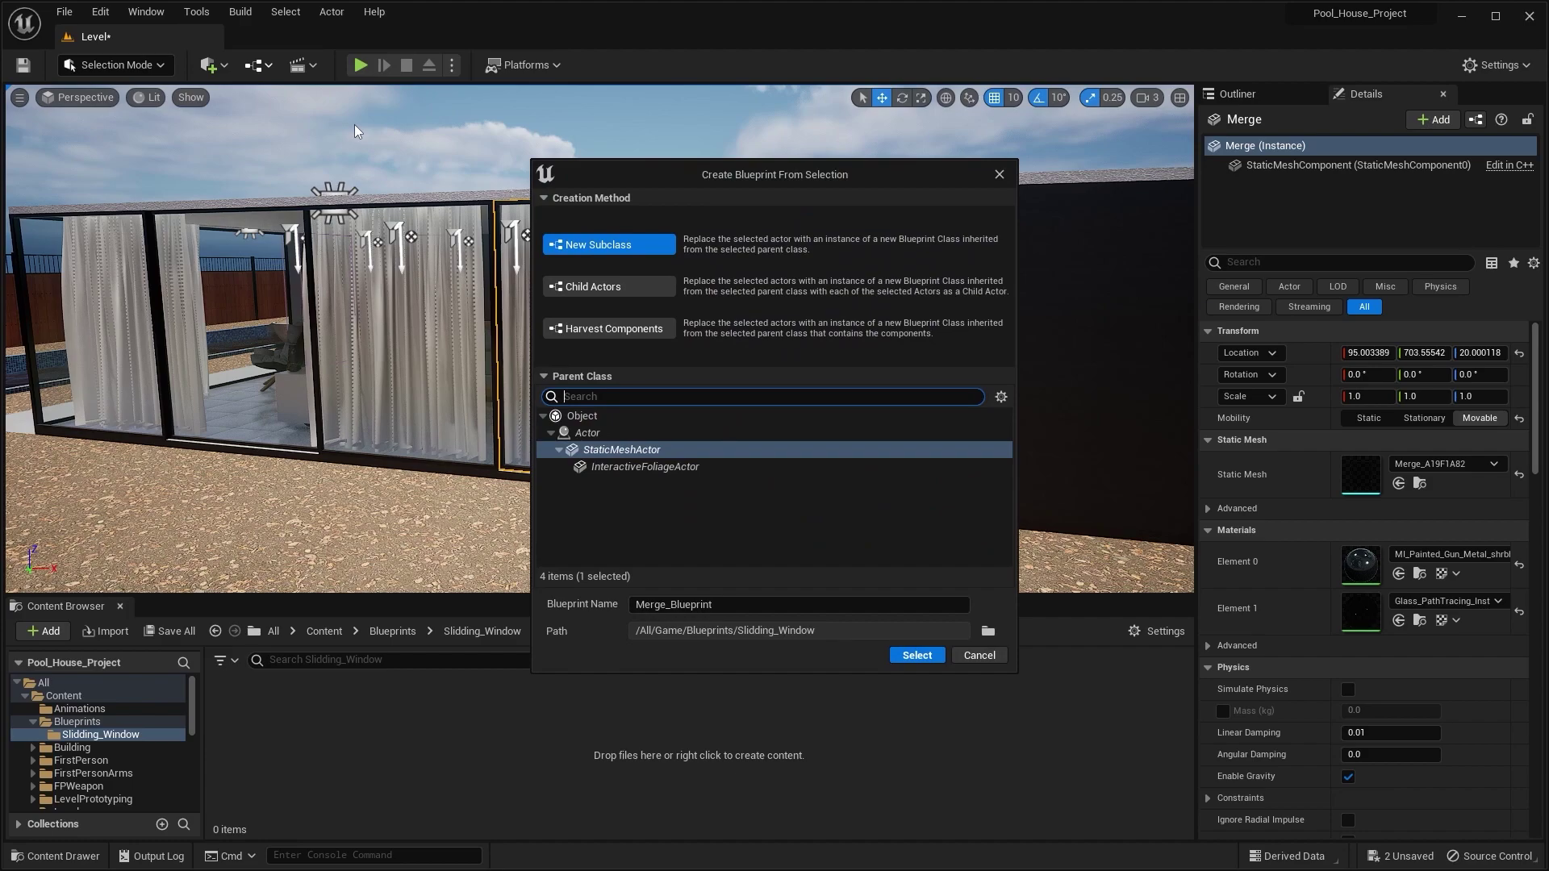
{"action": "left_click", "coordinate": [636, 330]}
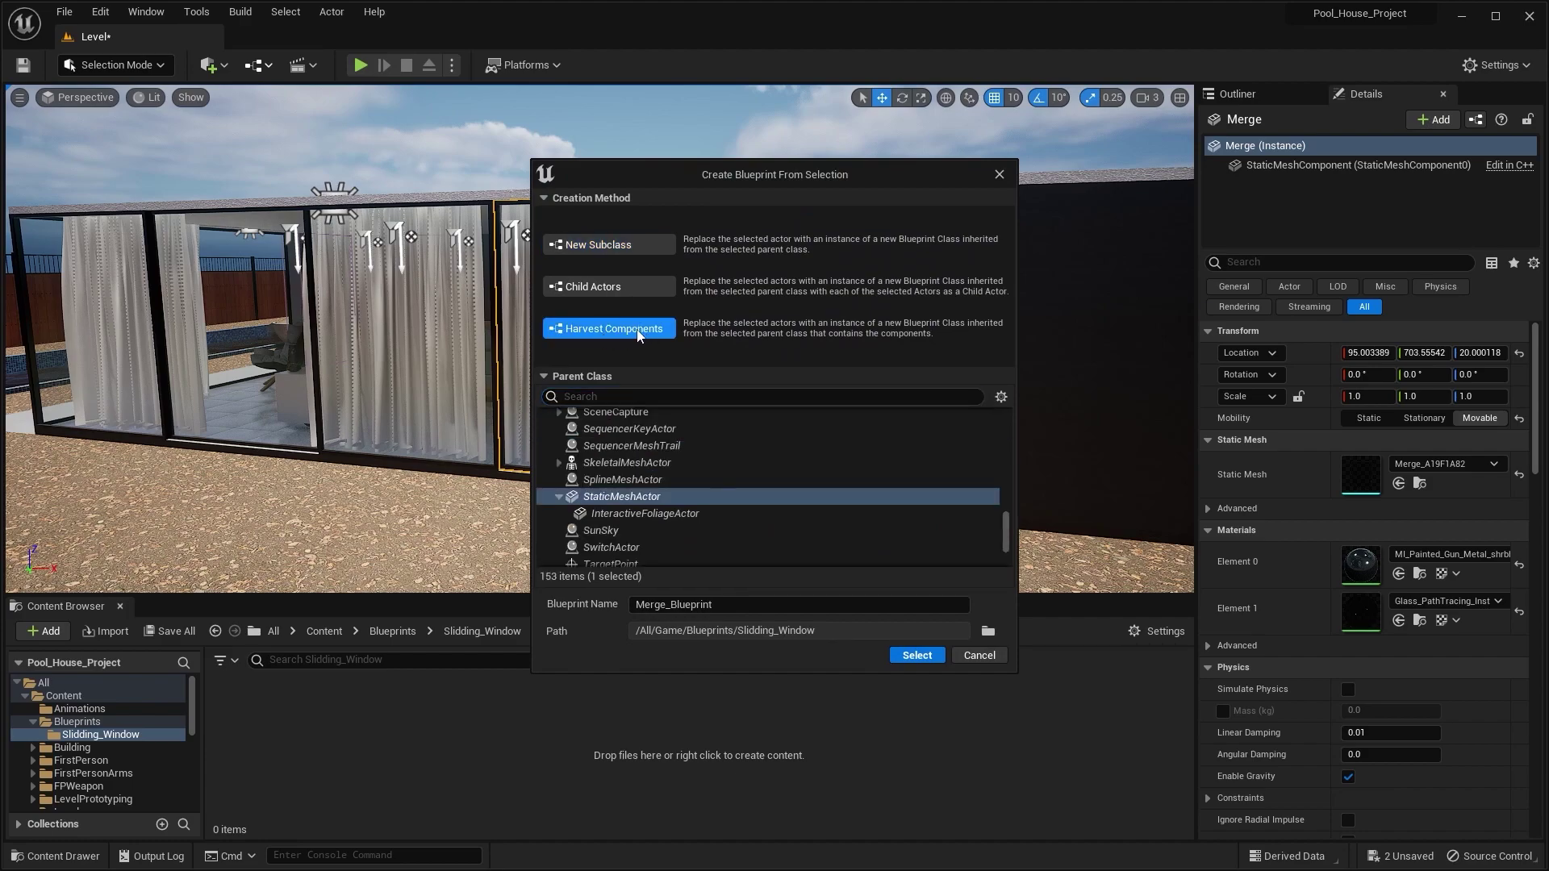
{"action": "left_click", "coordinate": [993, 632]}
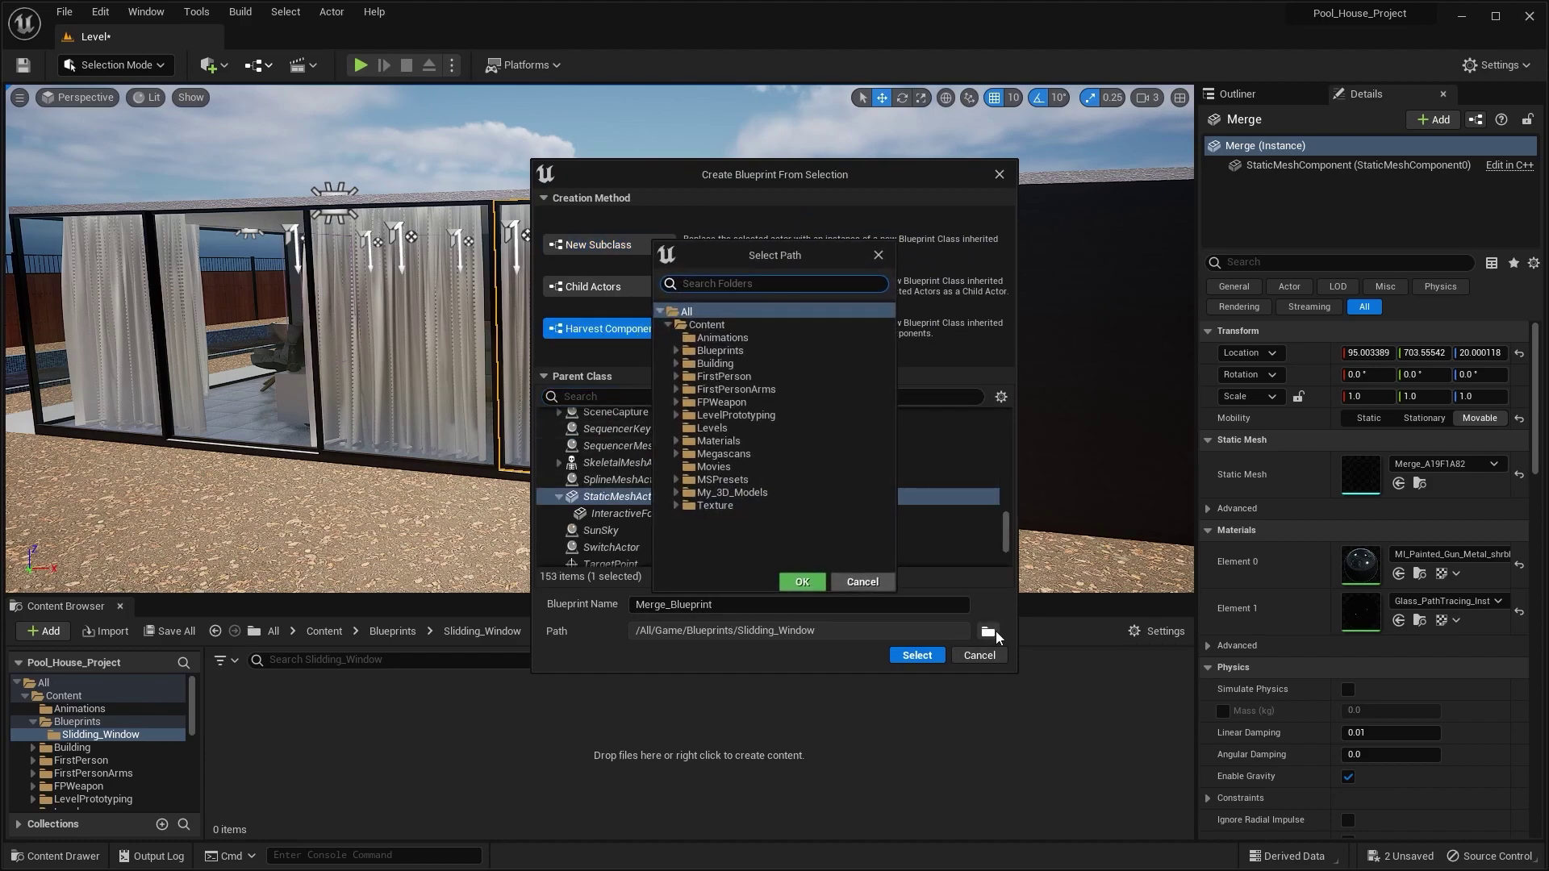
{"action": "left_click", "coordinate": [677, 352]}
{"action": "left_click", "coordinate": [762, 364]}
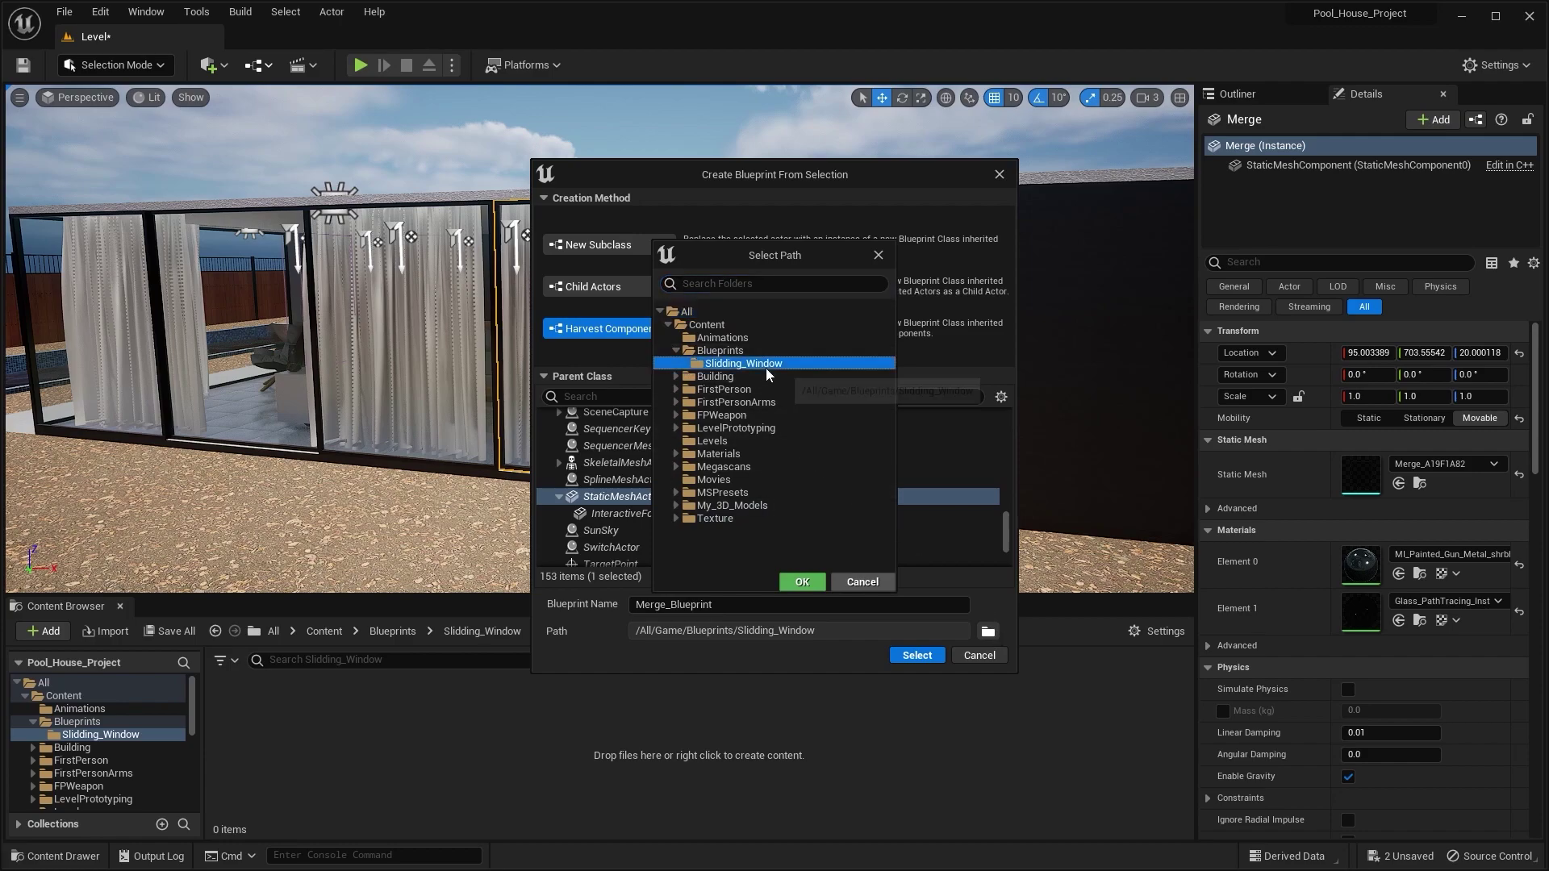
{"action": "left_click", "coordinate": [820, 589]}
Step: Name the new Blueprint Slidding_WIndow_Blueprint and create it
{"action": "double_click", "coordinate": [815, 607]}
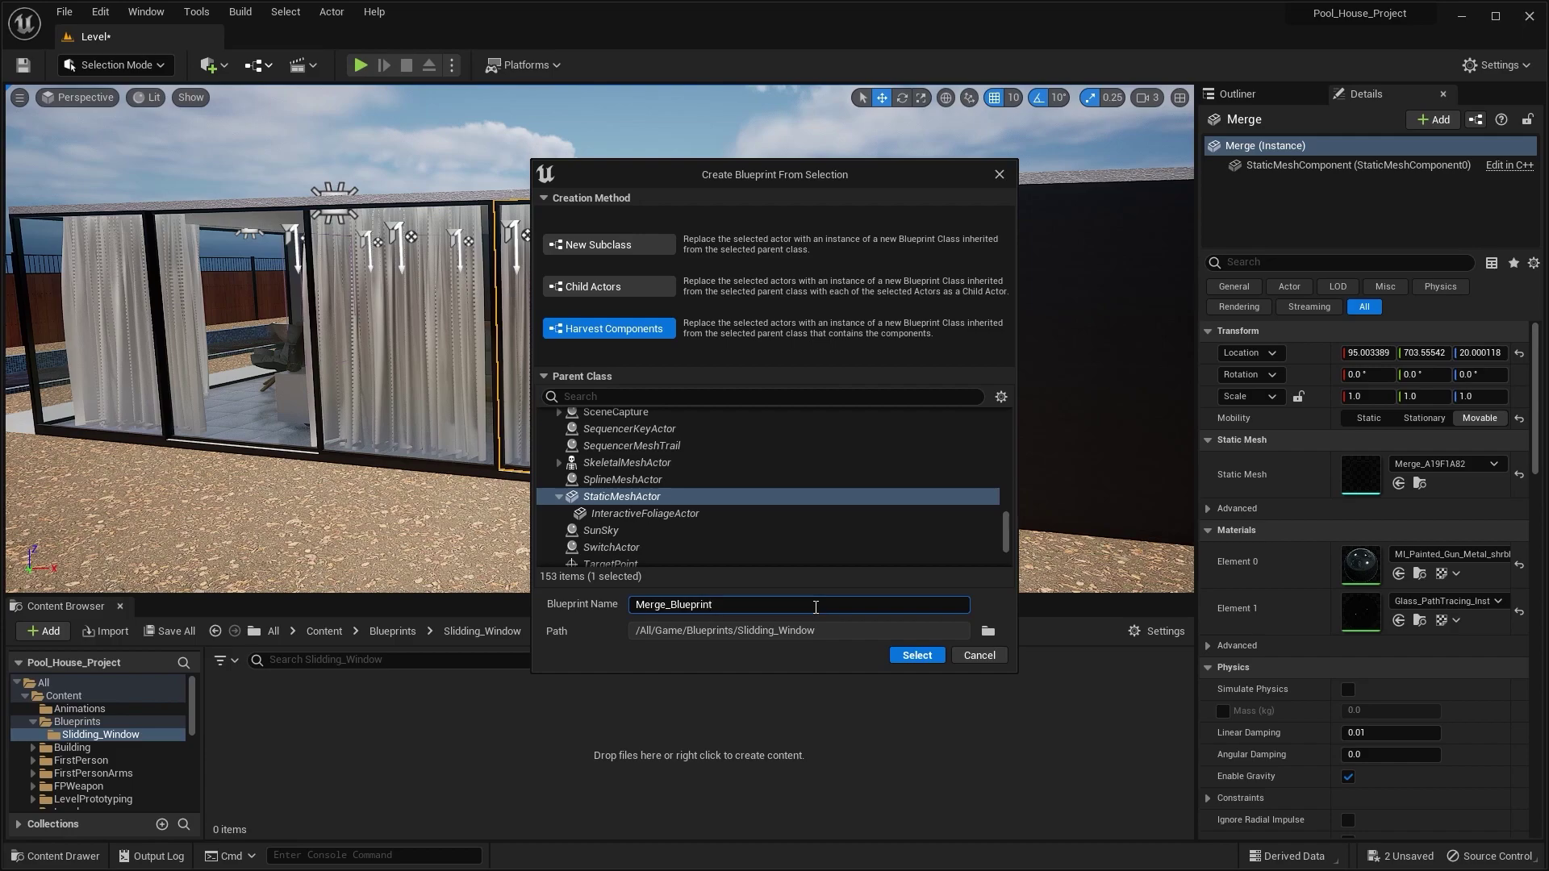
{"action": "key", "text": "BackSpace"}
{"action": "type", "text": "Sli"}
{"action": "type", "text": "dding_WIndow_Bluepr"}
{"action": "left_click", "coordinate": [904, 655]}
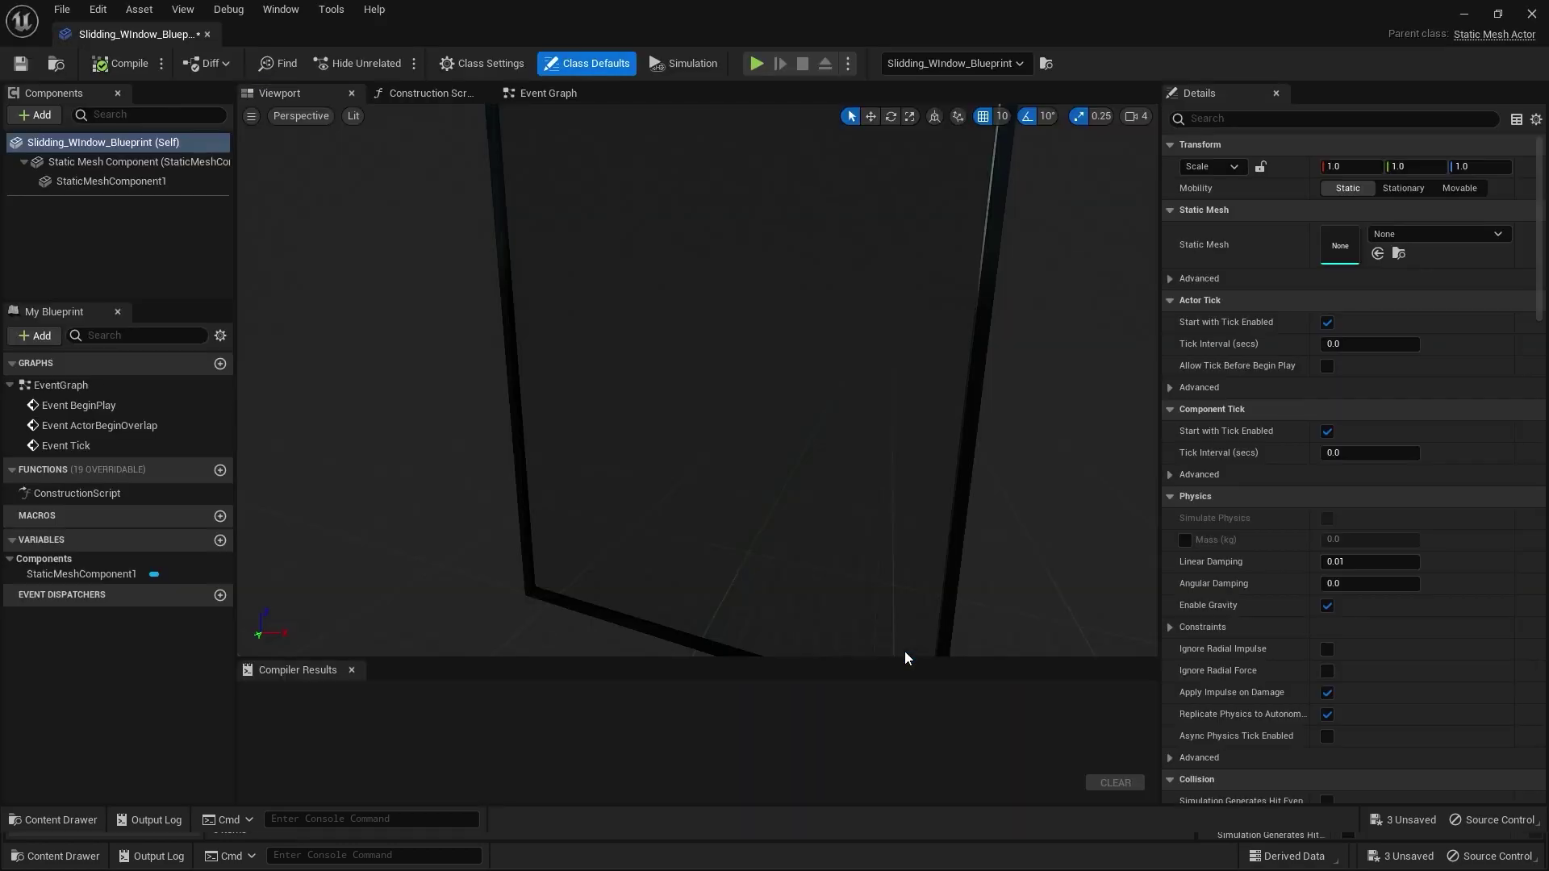
Step: Reopen the sliding window Blueprint from the Slidding_Window folder and select its window mesh component in the viewport
{"action": "left_click", "coordinate": [1461, 16]}
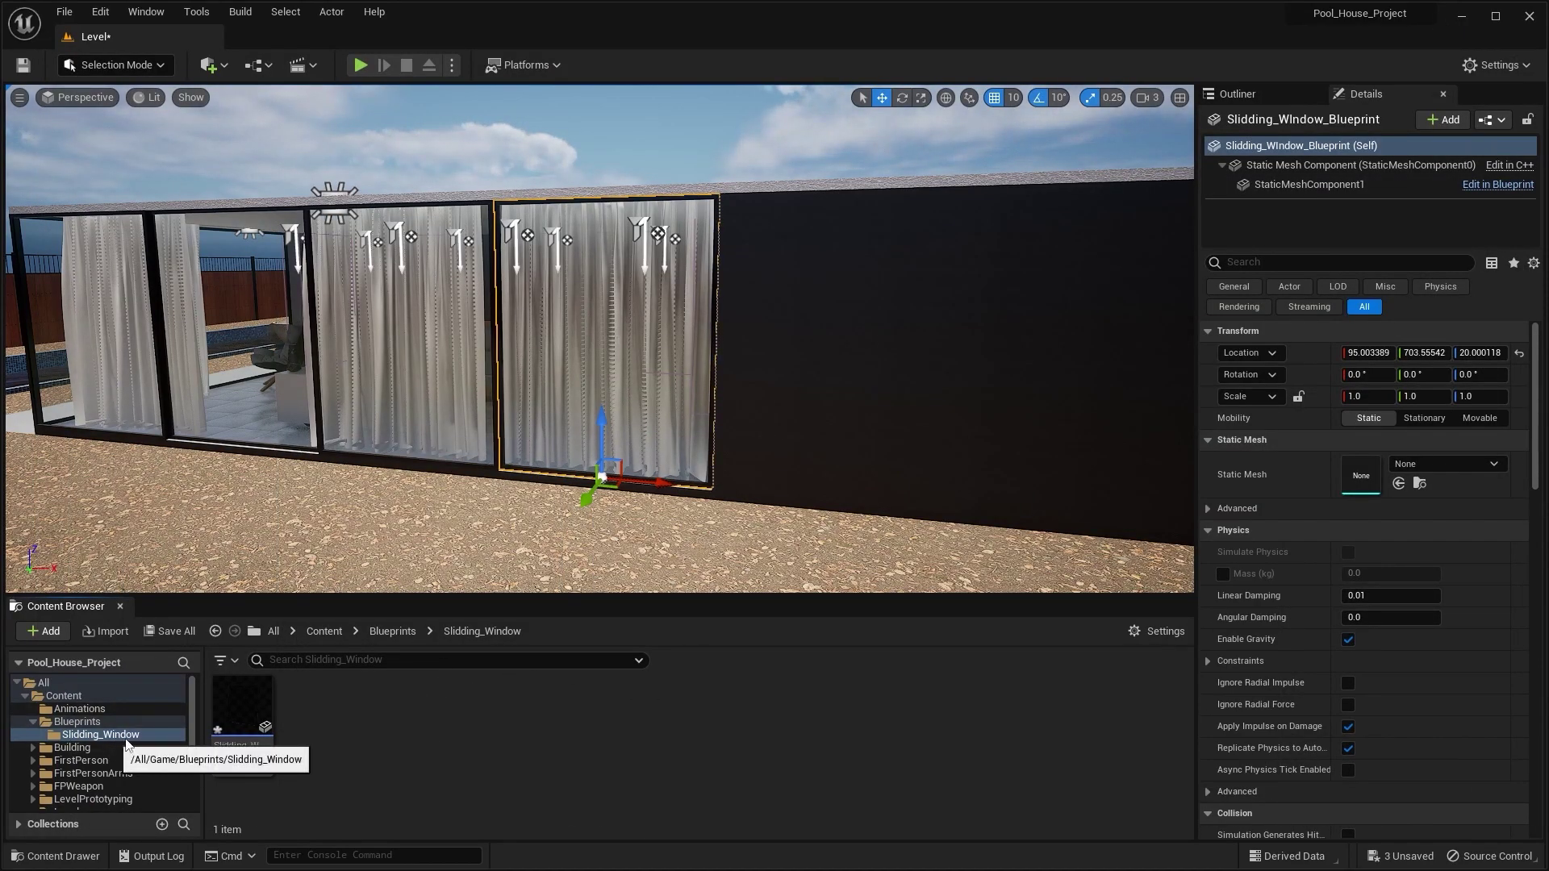
{"action": "double_click", "coordinate": [258, 701]}
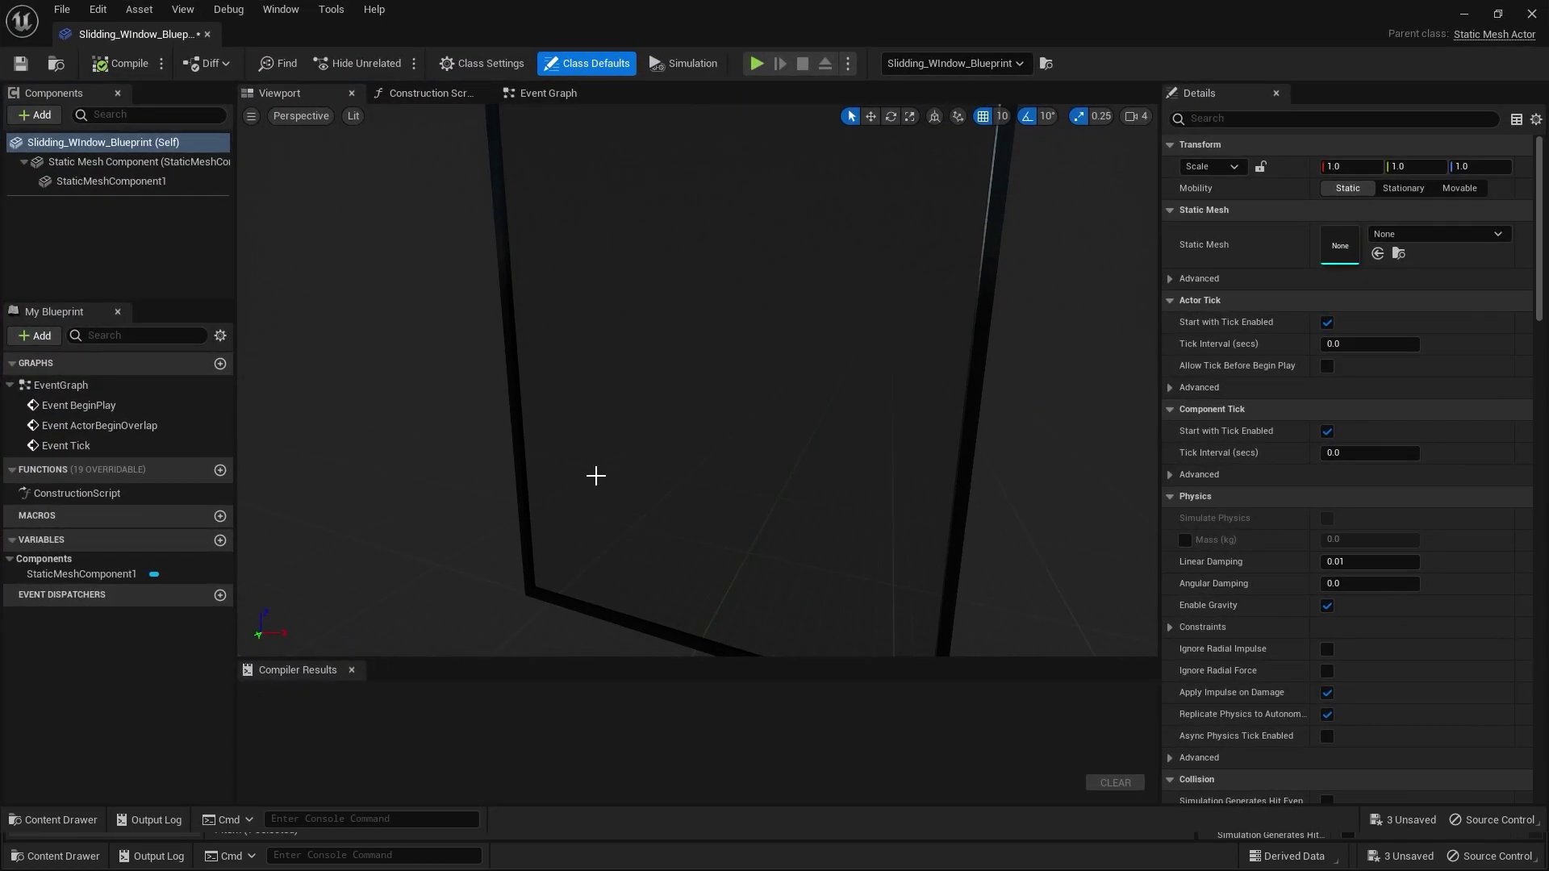
{"action": "right_click_drag", "start_coordinate": [596, 476], "coordinate": [524, 484]}
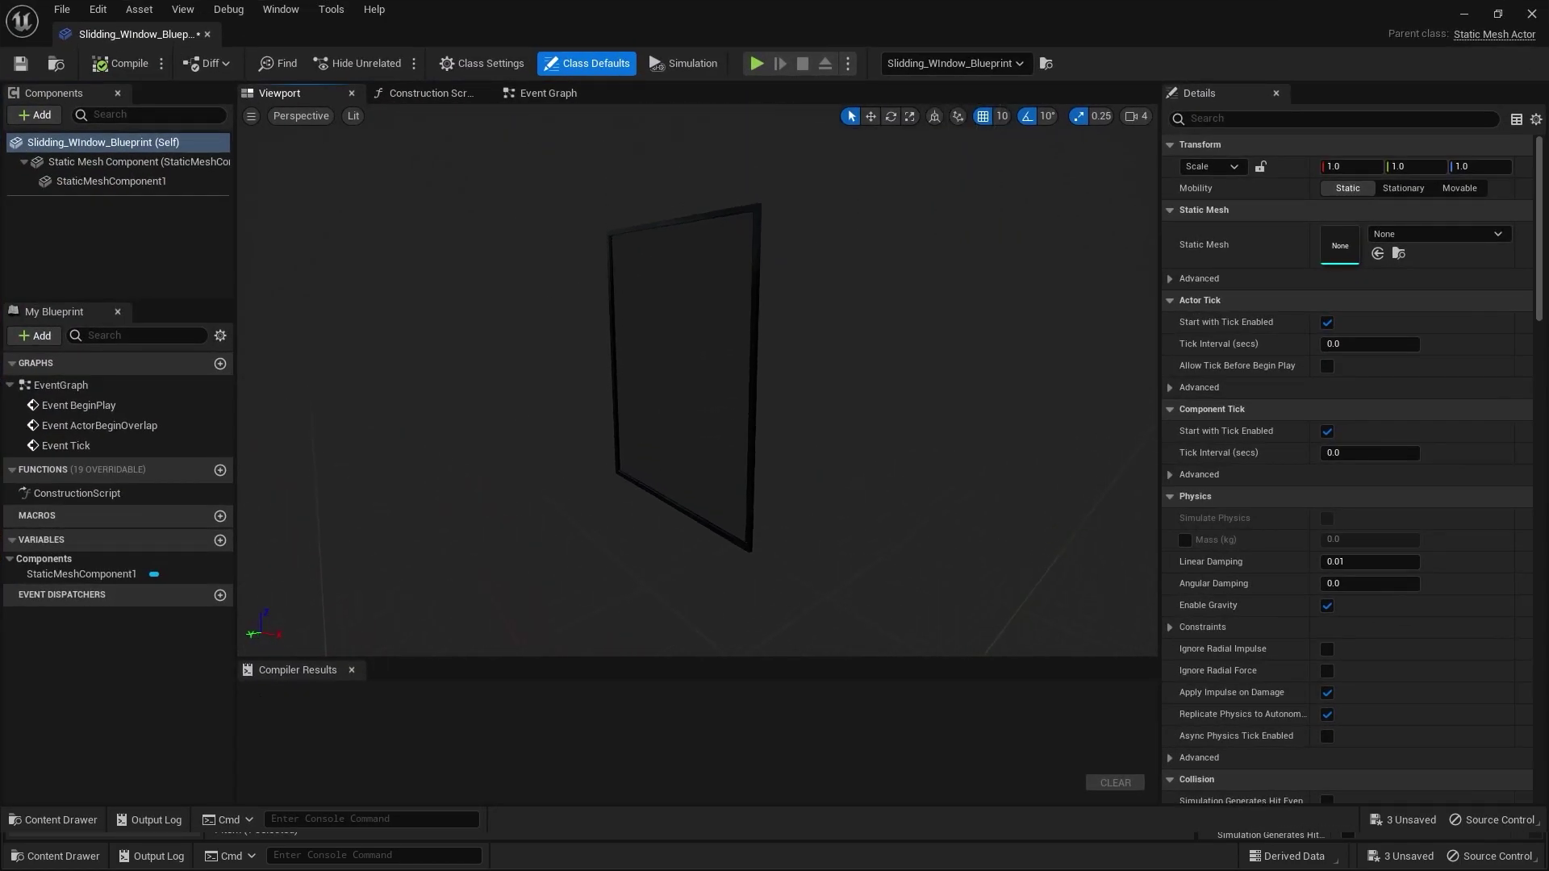
{"action": "right_click_drag", "start_coordinate": [734, 372], "coordinate": [735, 369]}
{"action": "left_click", "coordinate": [730, 413]}
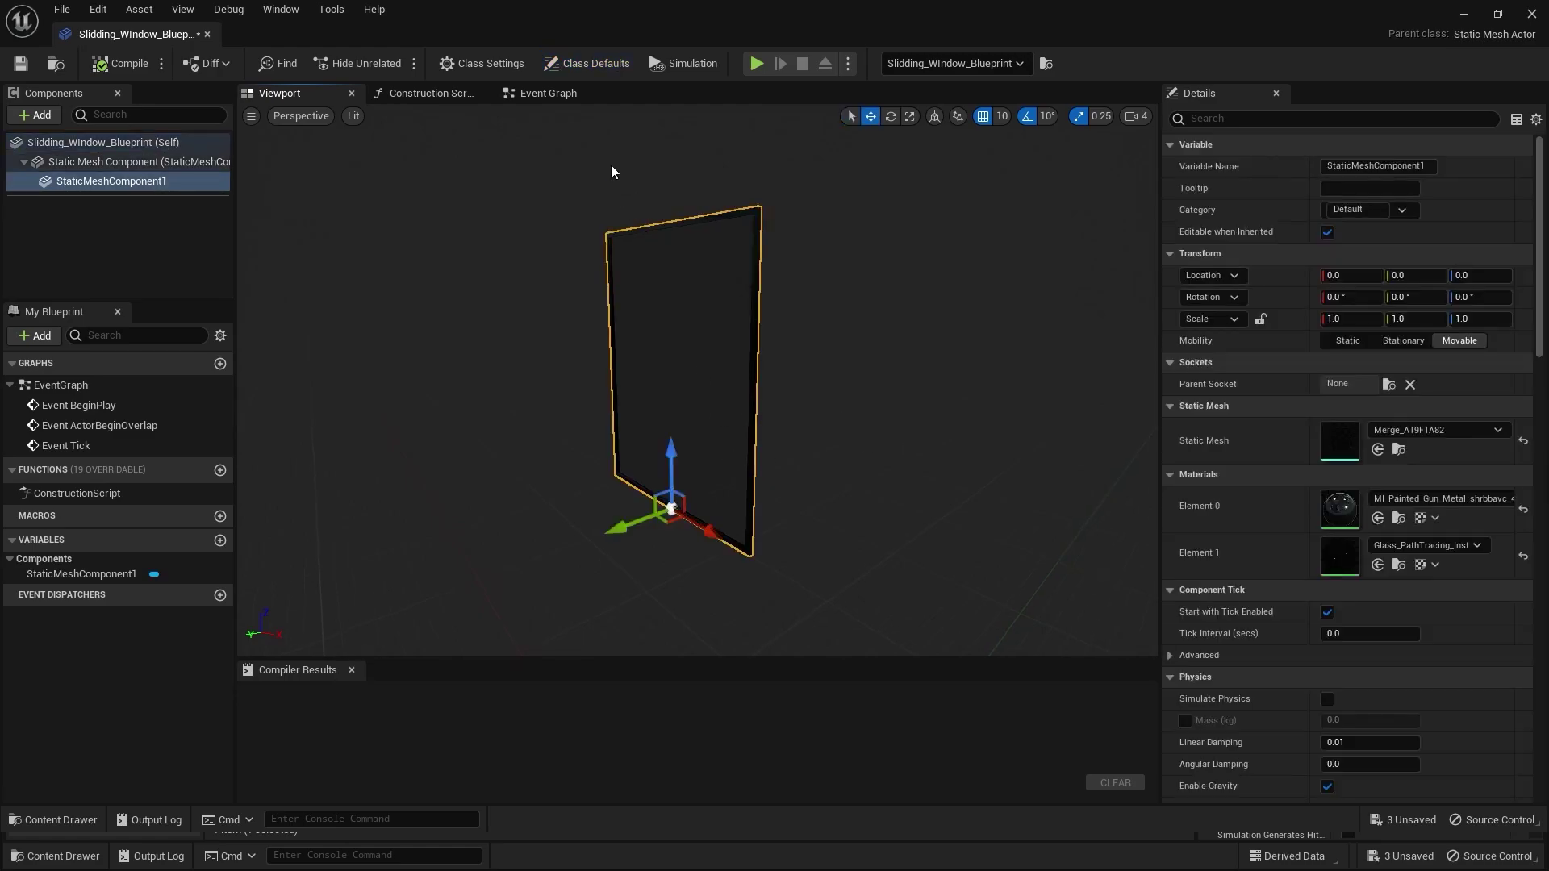
Step: Delete all the default event nodes from the Blueprint's Event Graph
{"action": "left_click", "coordinate": [557, 94]}
{"action": "left_click_drag", "start_coordinate": [581, 248], "coordinate": [859, 576]}
{"action": "key", "text": "Delete"}
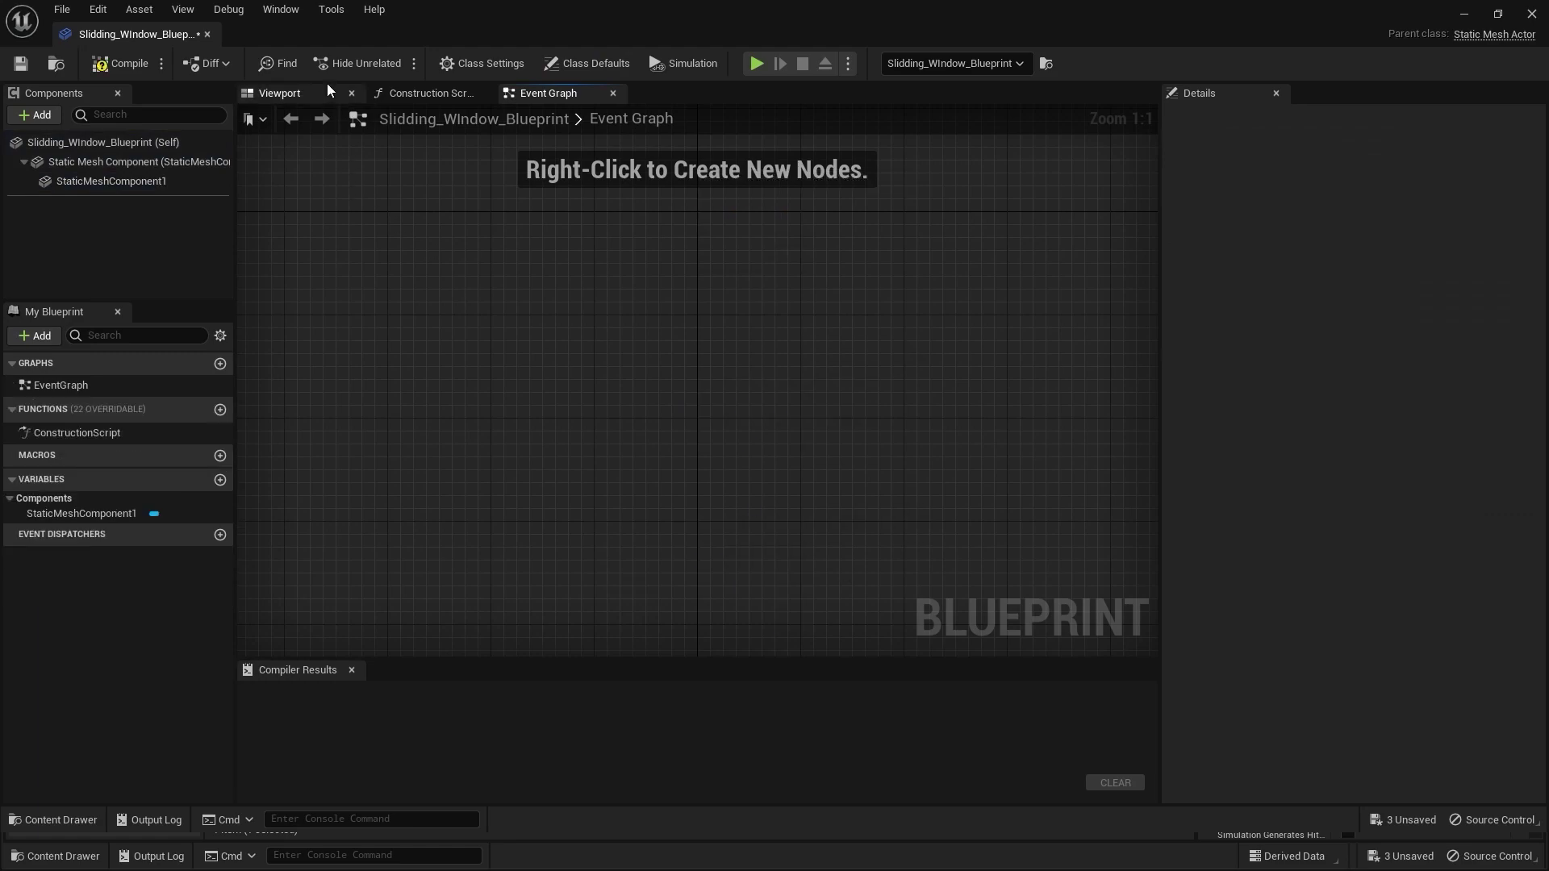
Step: Add a Box Collision component to the Blueprint, keeping its default name Box
{"action": "left_click", "coordinate": [297, 94]}
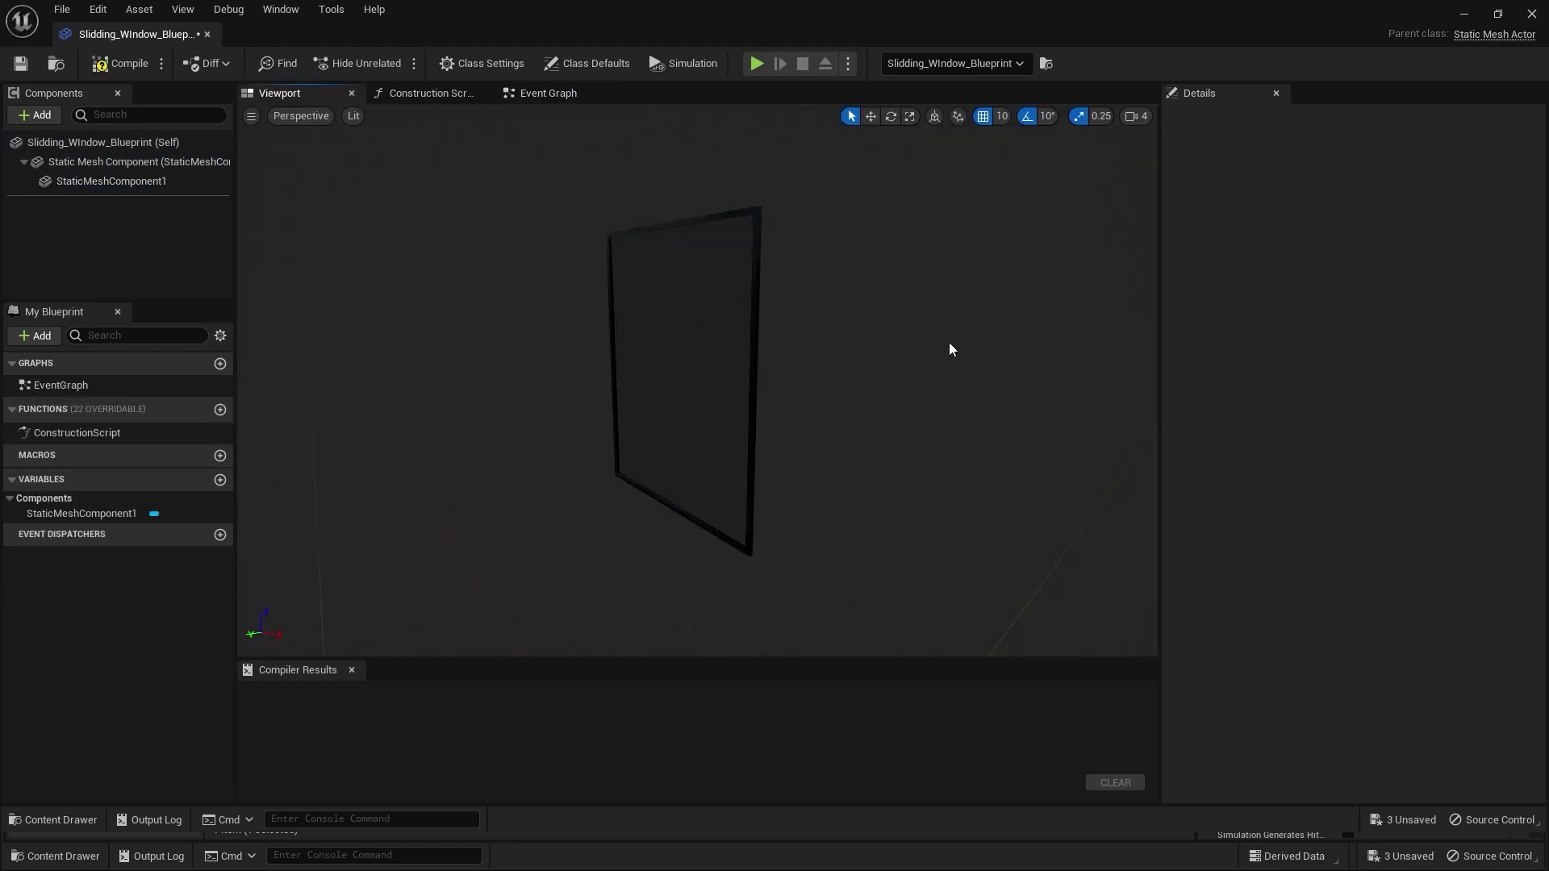
{"action": "mouse_move", "coordinate": [563, 526]}
{"action": "right_mouse_down"}
{"action": "mouse_move", "coordinate": [577, 507]}
{"action": "mouse_move", "coordinate": [564, 526]}
{"action": "right_mouse_up"}
{"action": "key", "text": "s"}
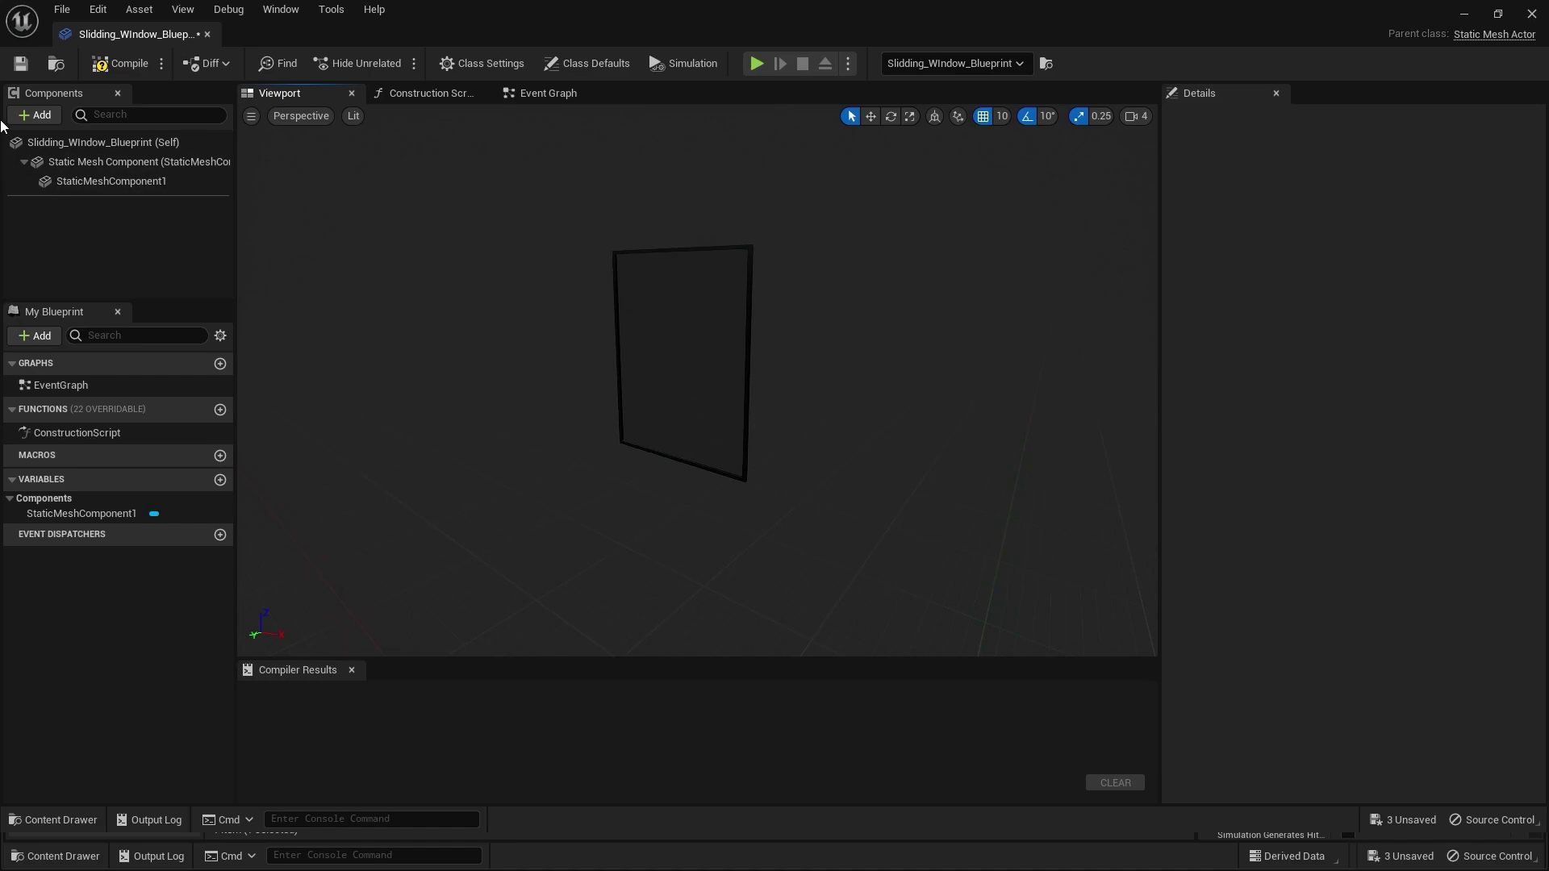
{"action": "left_click", "coordinate": [35, 115]}
{"action": "type", "text": "c"}
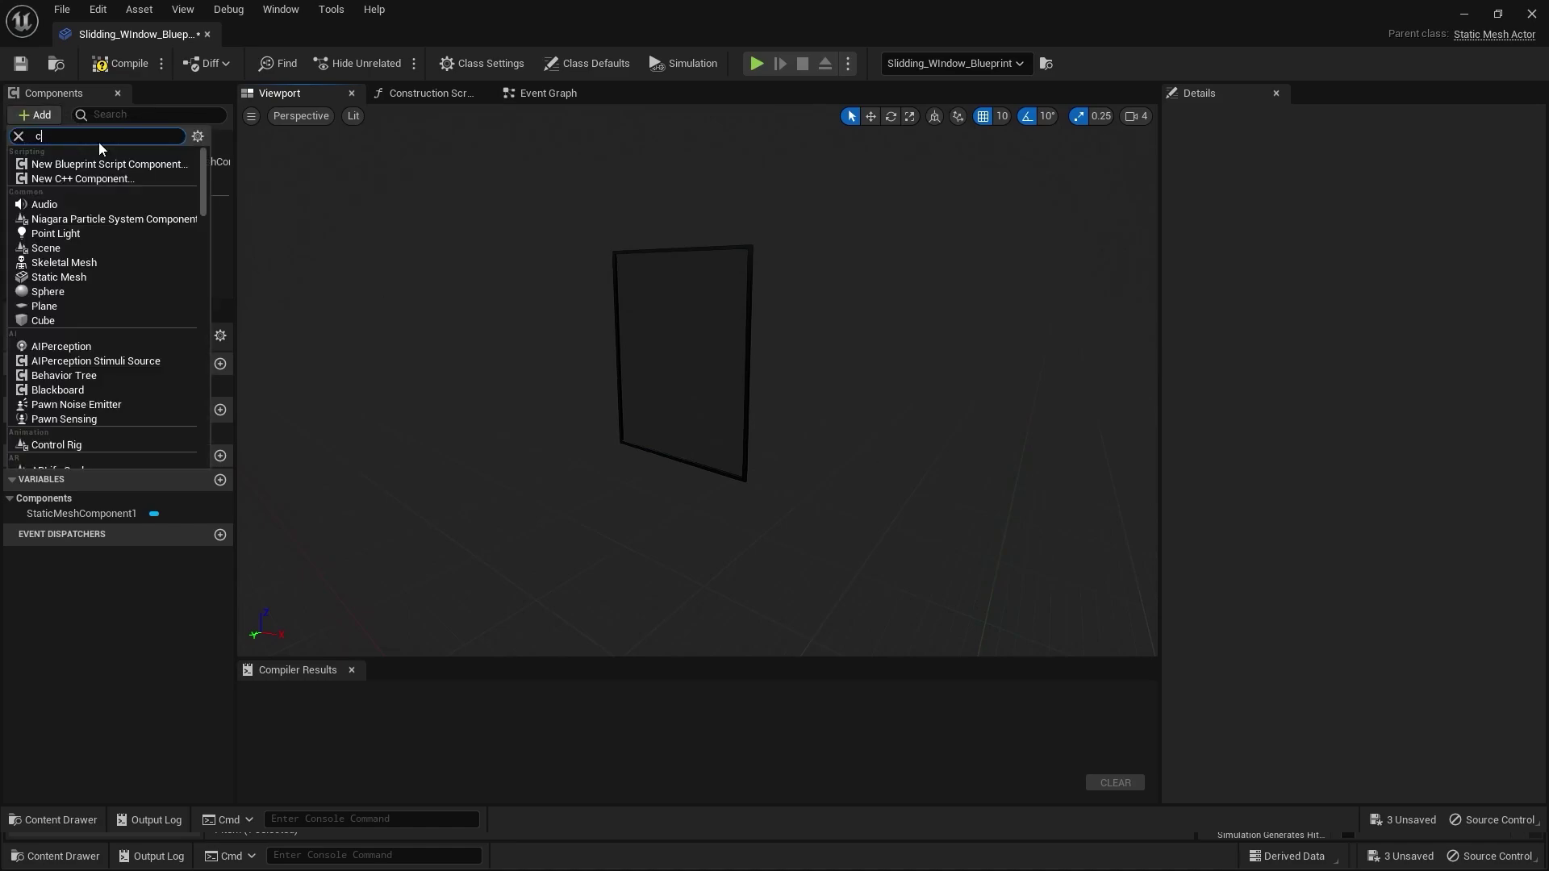
{"action": "type", "text": "ollision"}
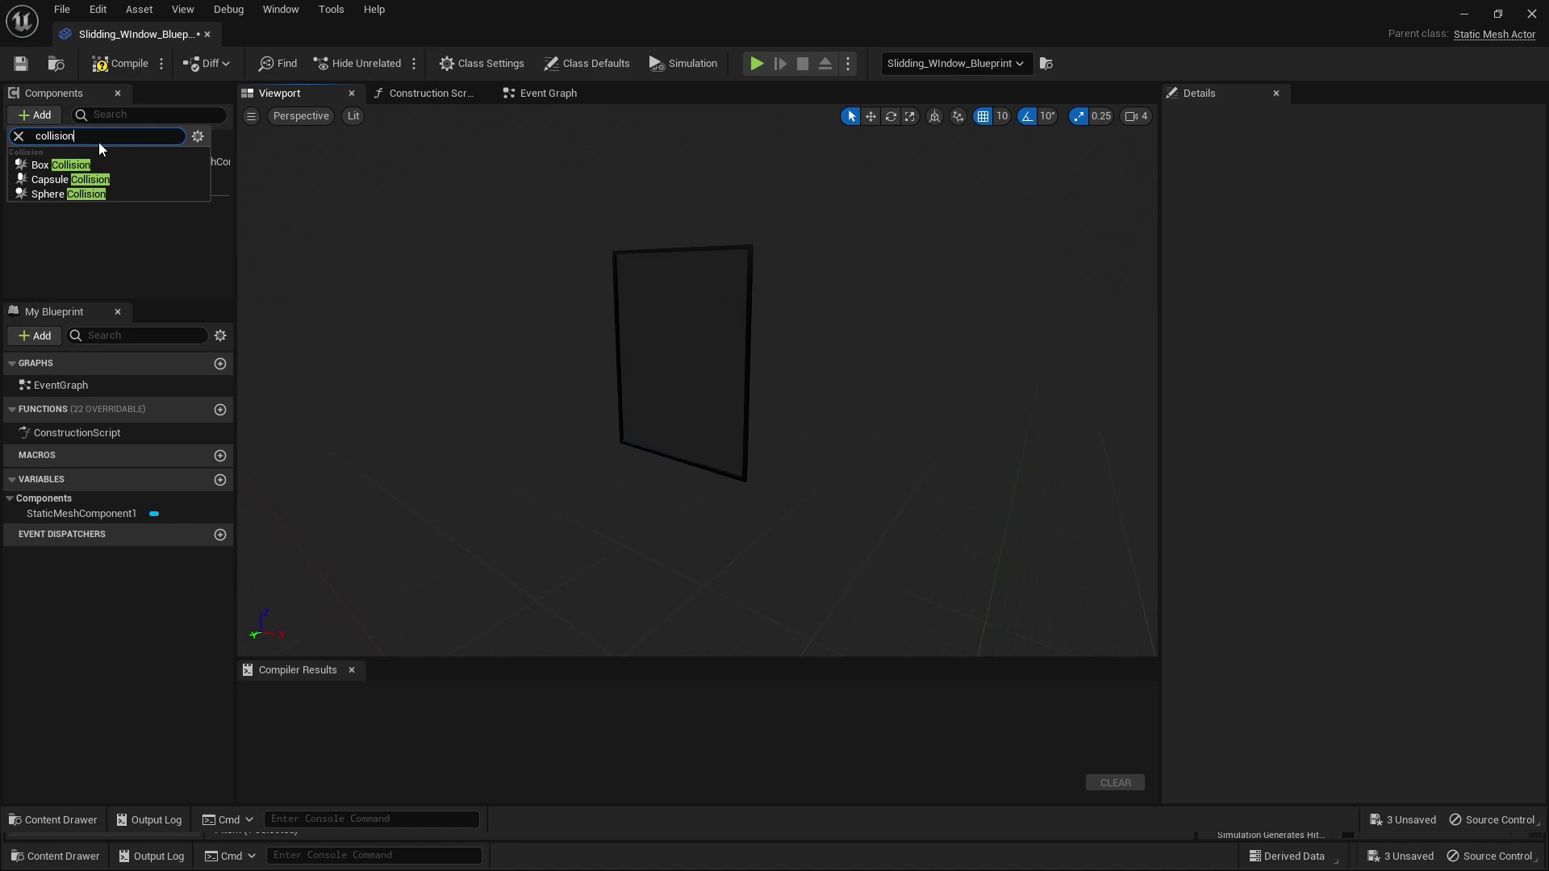
{"action": "left_click", "coordinate": [89, 165]}
{"action": "key", "text": "Return"}
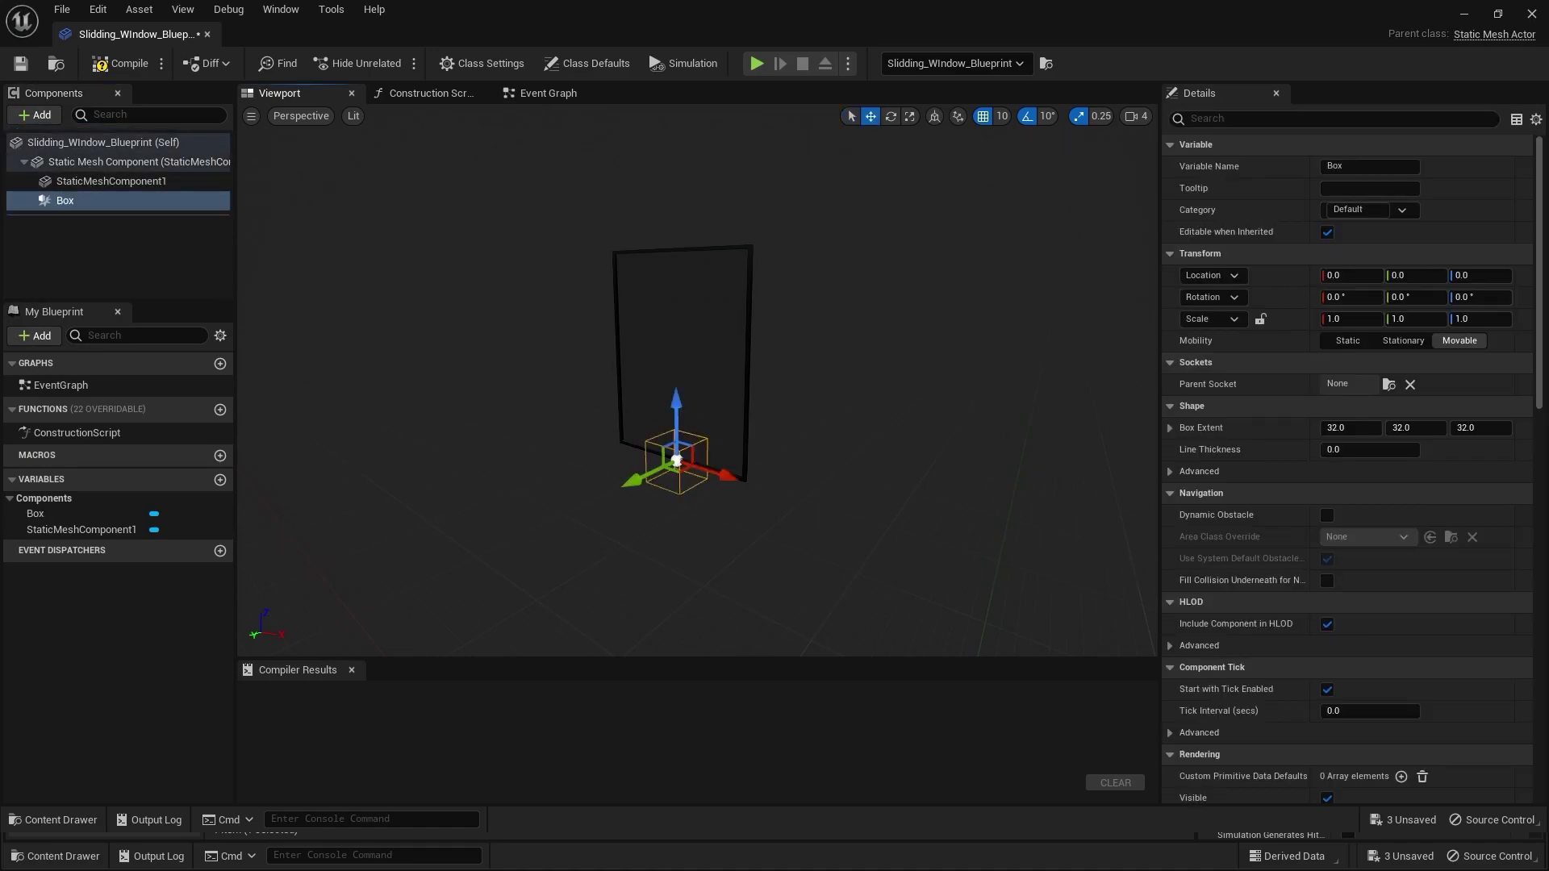
Step: Scale the Box collision to 4.5 in X and 14 in Y so it extends on both sides of the window
{"action": "right_click_drag", "start_coordinate": [697, 379], "coordinate": [790, 398]}
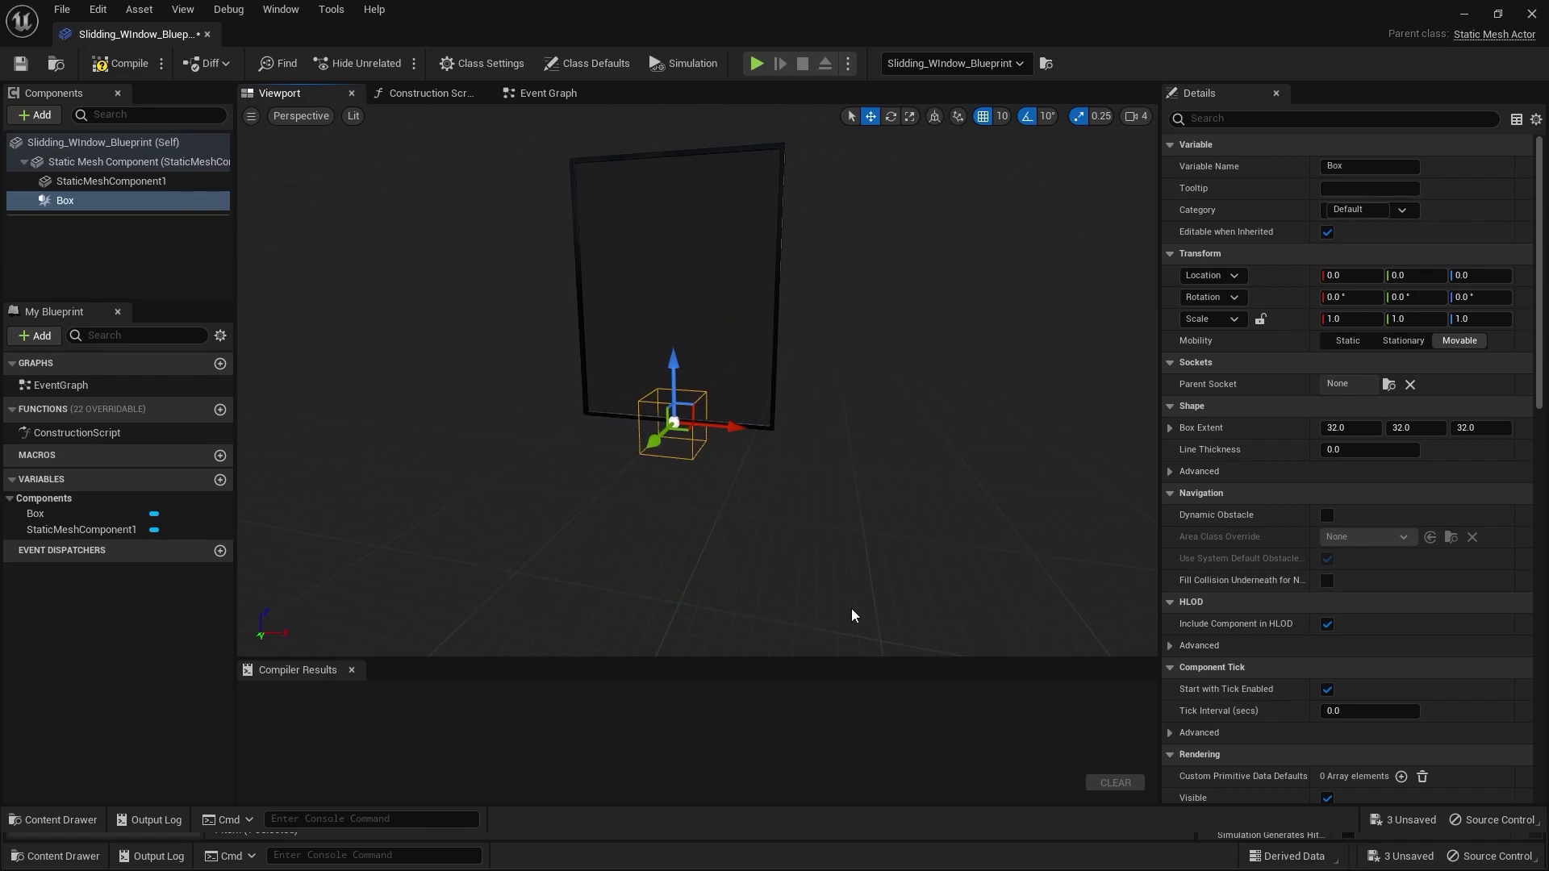
{"action": "key", "text": "r"}
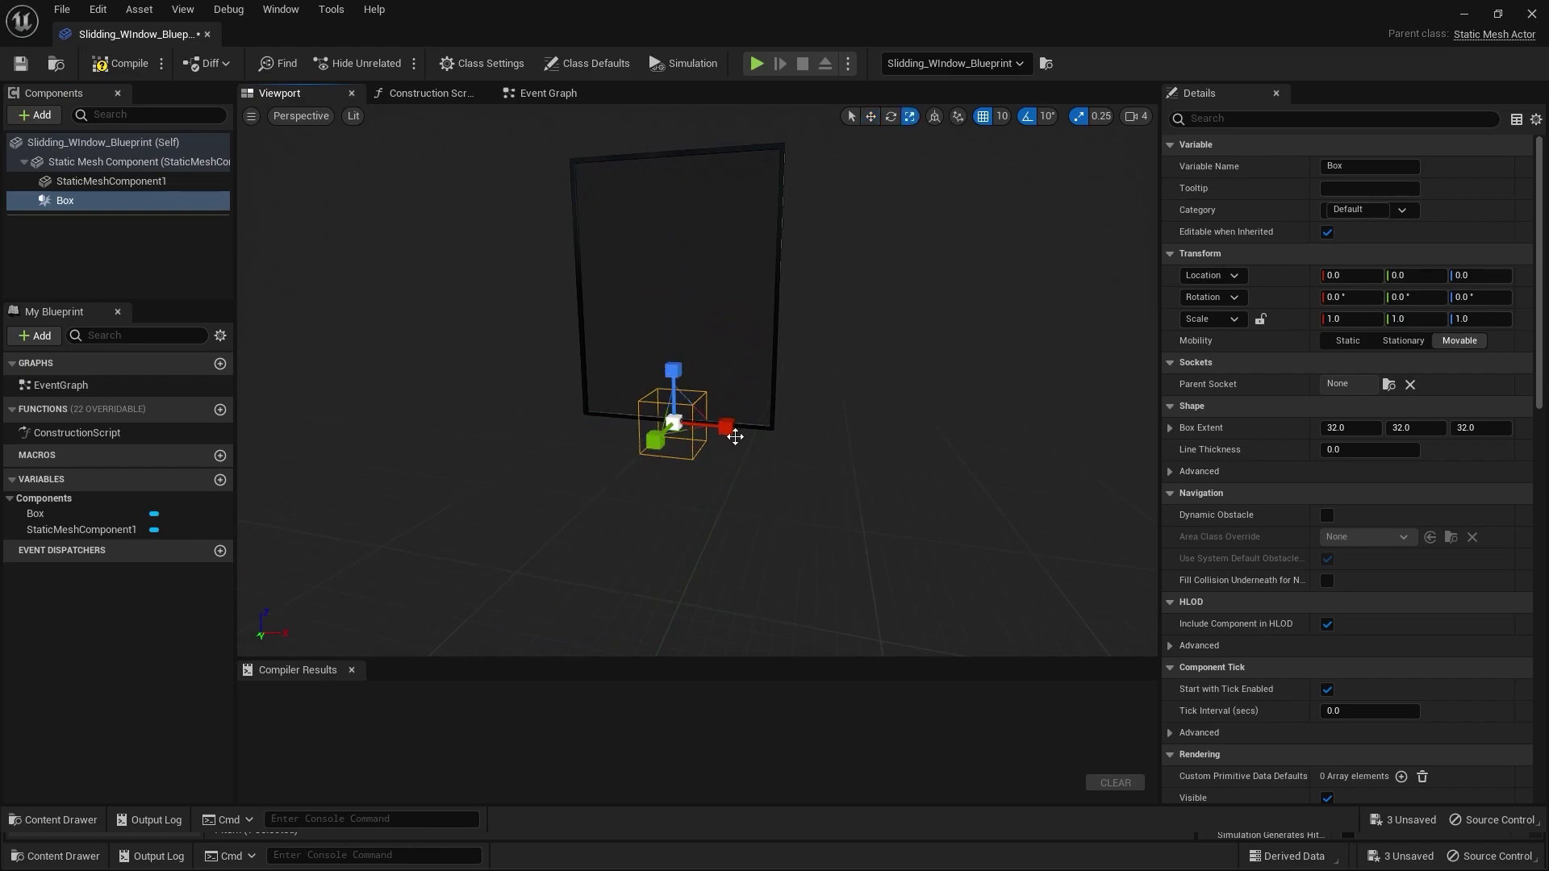
{"action": "left_click_drag", "start_coordinate": [725, 427], "coordinate": [799, 429]}
{"action": "right_click_drag", "start_coordinate": [914, 472], "coordinate": [834, 461]}
{"action": "left_click_drag", "start_coordinate": [725, 419], "coordinate": [427, 428]}
{"action": "right_click_drag", "start_coordinate": [733, 363], "coordinate": [839, 379]}
{"action": "left_click_drag", "start_coordinate": [733, 360], "coordinate": [734, 360], "text": "alt"}
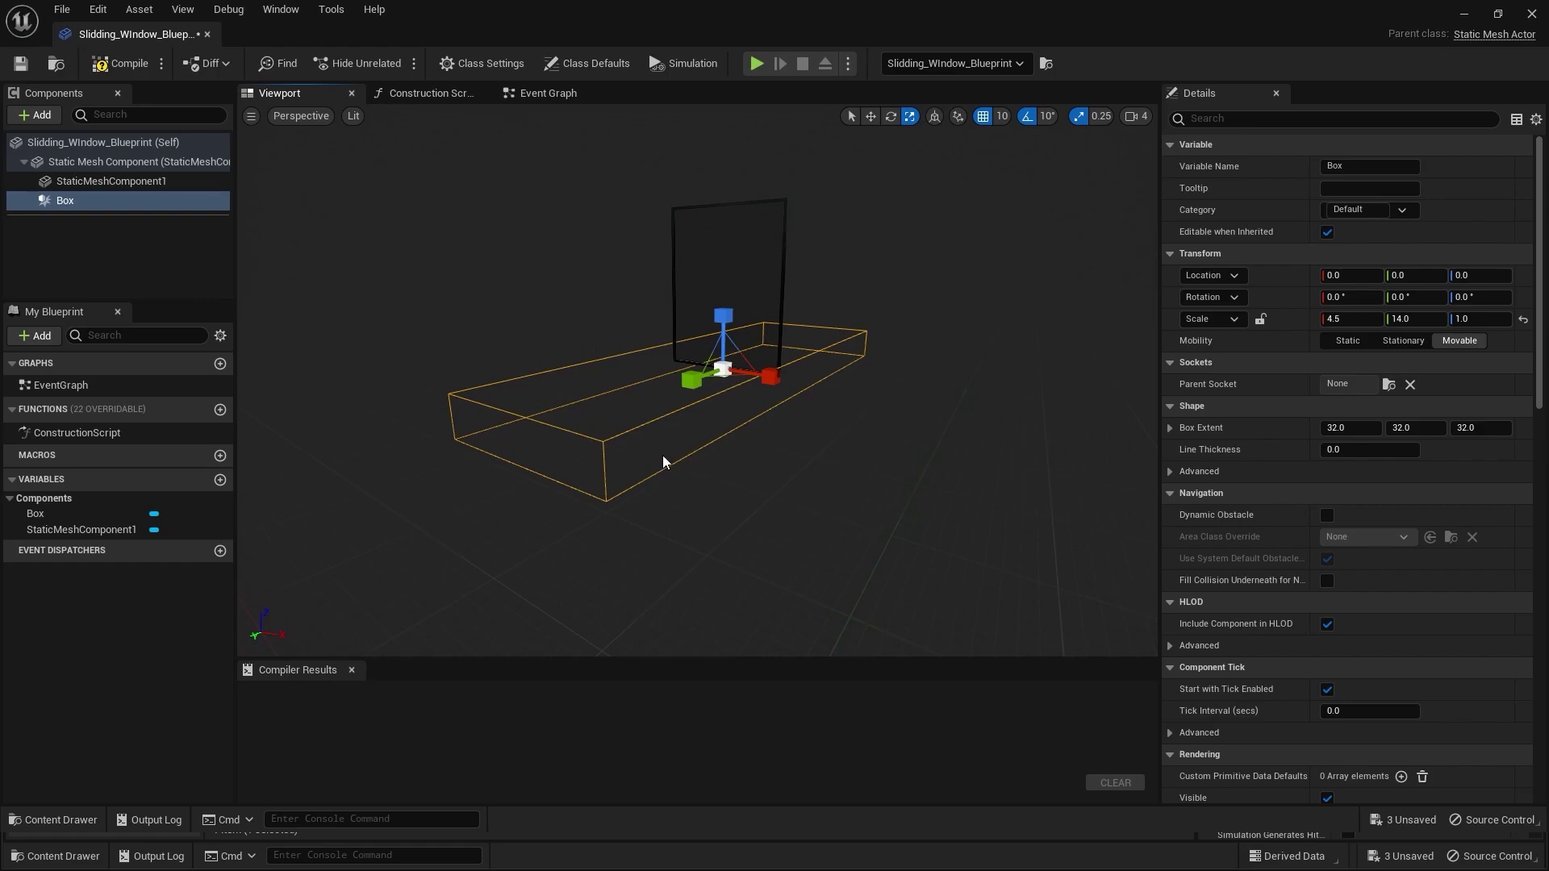
Step: Rename the window mesh component StaticMeshComponent1 to Window
{"action": "left_click", "coordinate": [548, 94]}
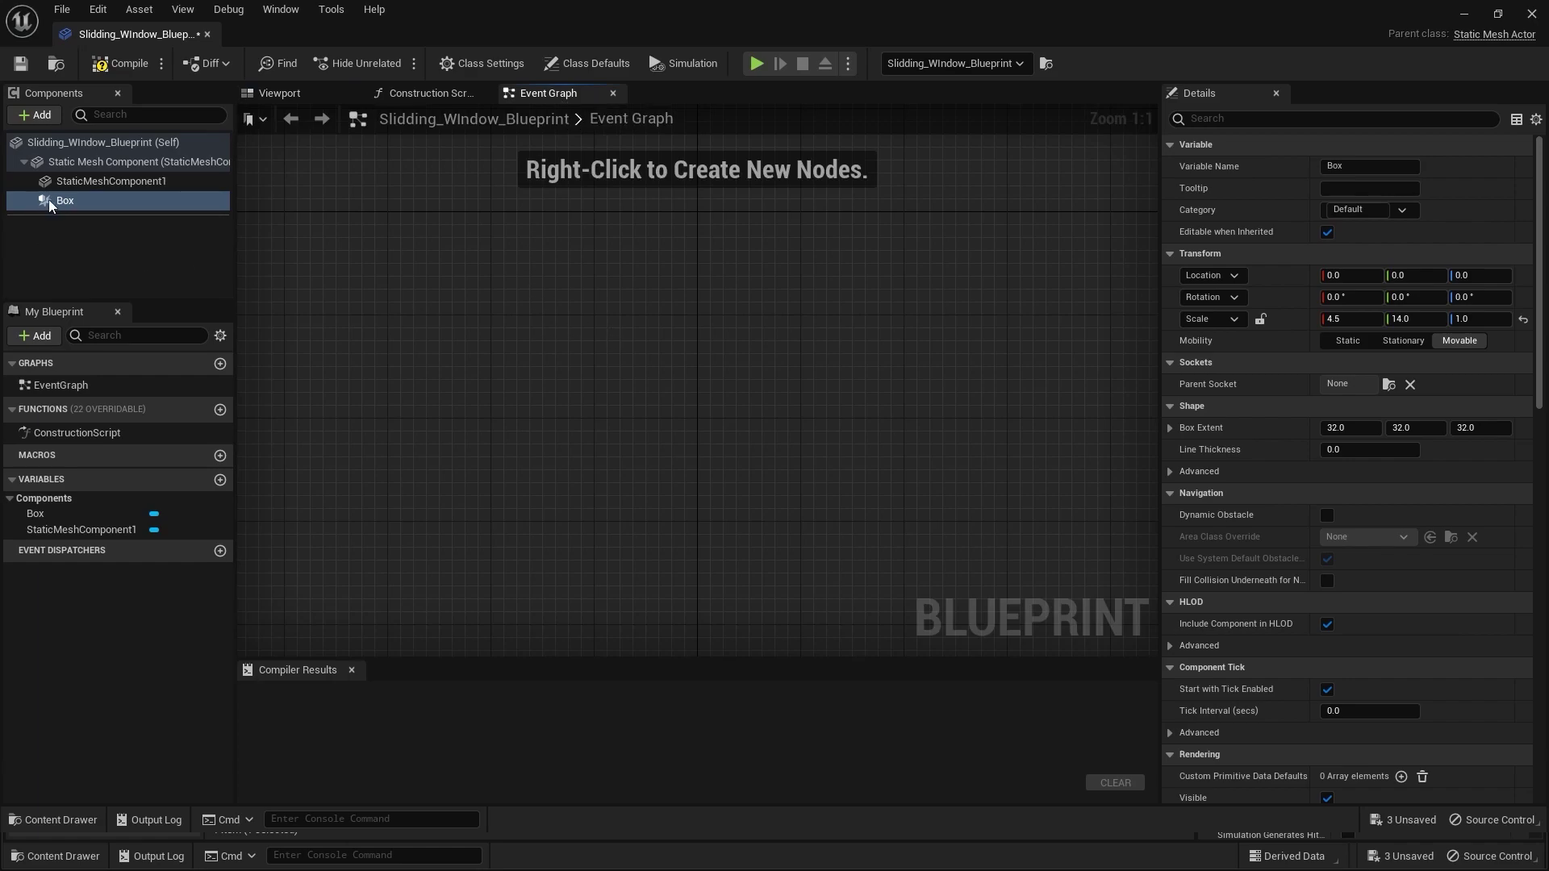
{"action": "left_click", "coordinate": [69, 203]}
{"action": "left_click", "coordinate": [280, 94]}
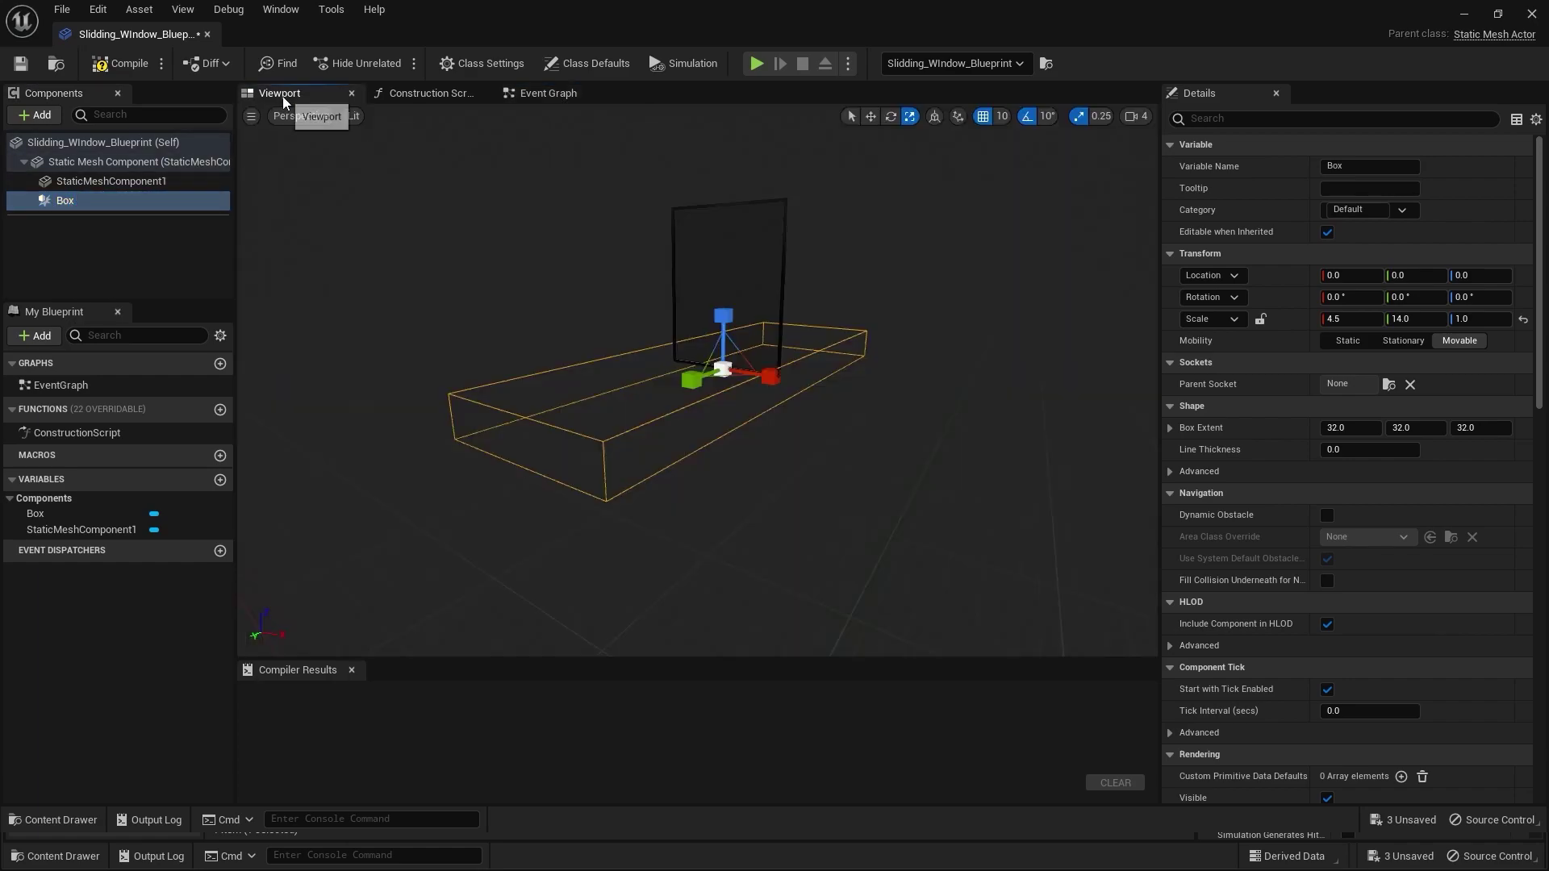
{"action": "left_click", "coordinate": [761, 238]}
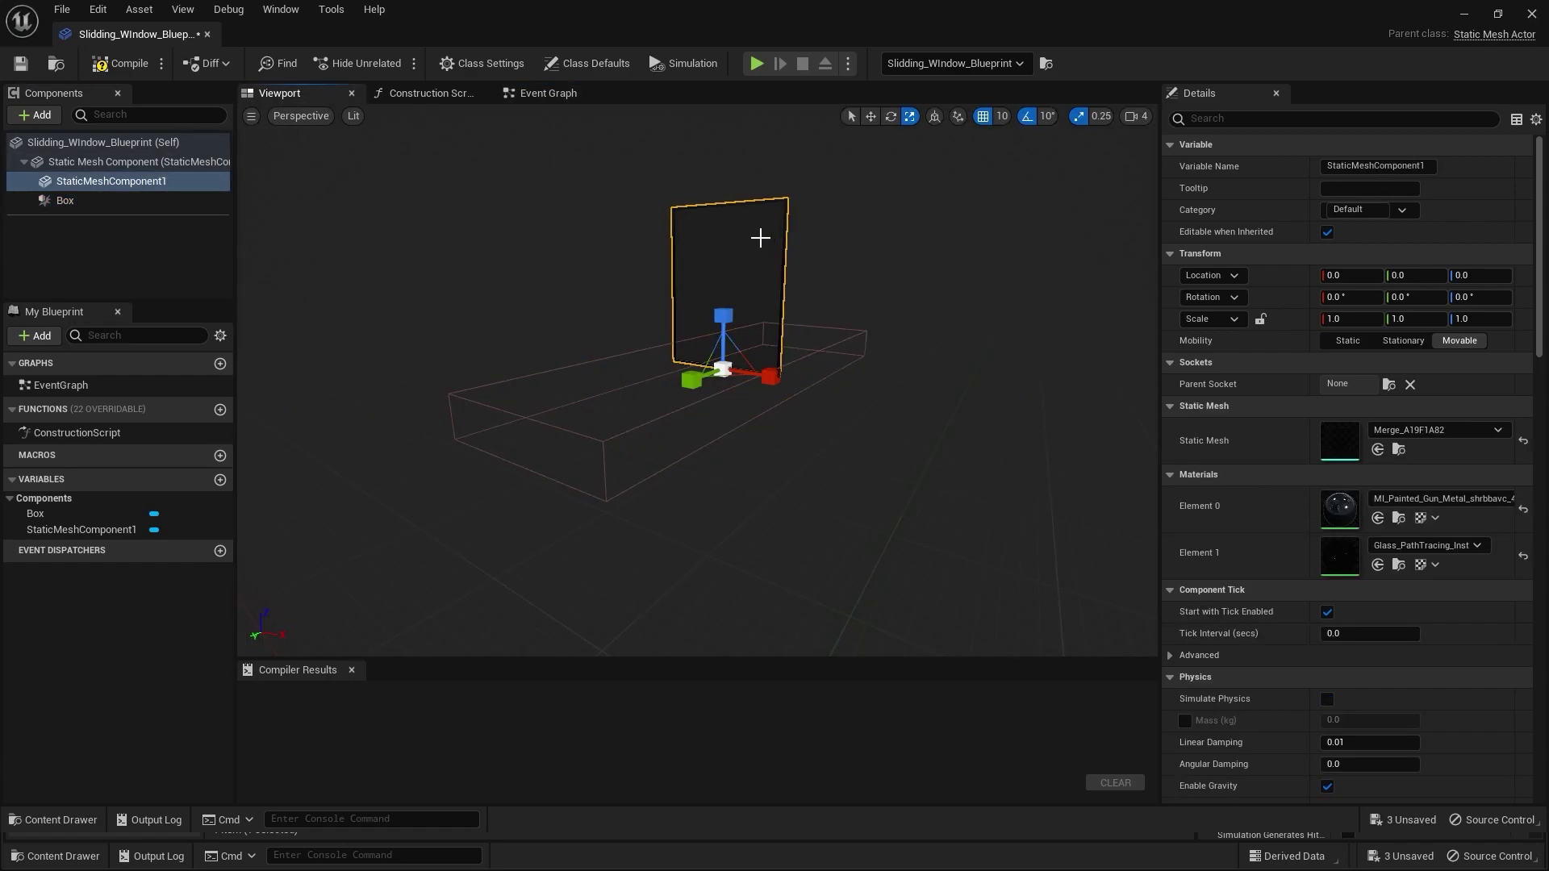
{"action": "left_click", "coordinate": [117, 182]}
{"action": "type", "text": "Window"}
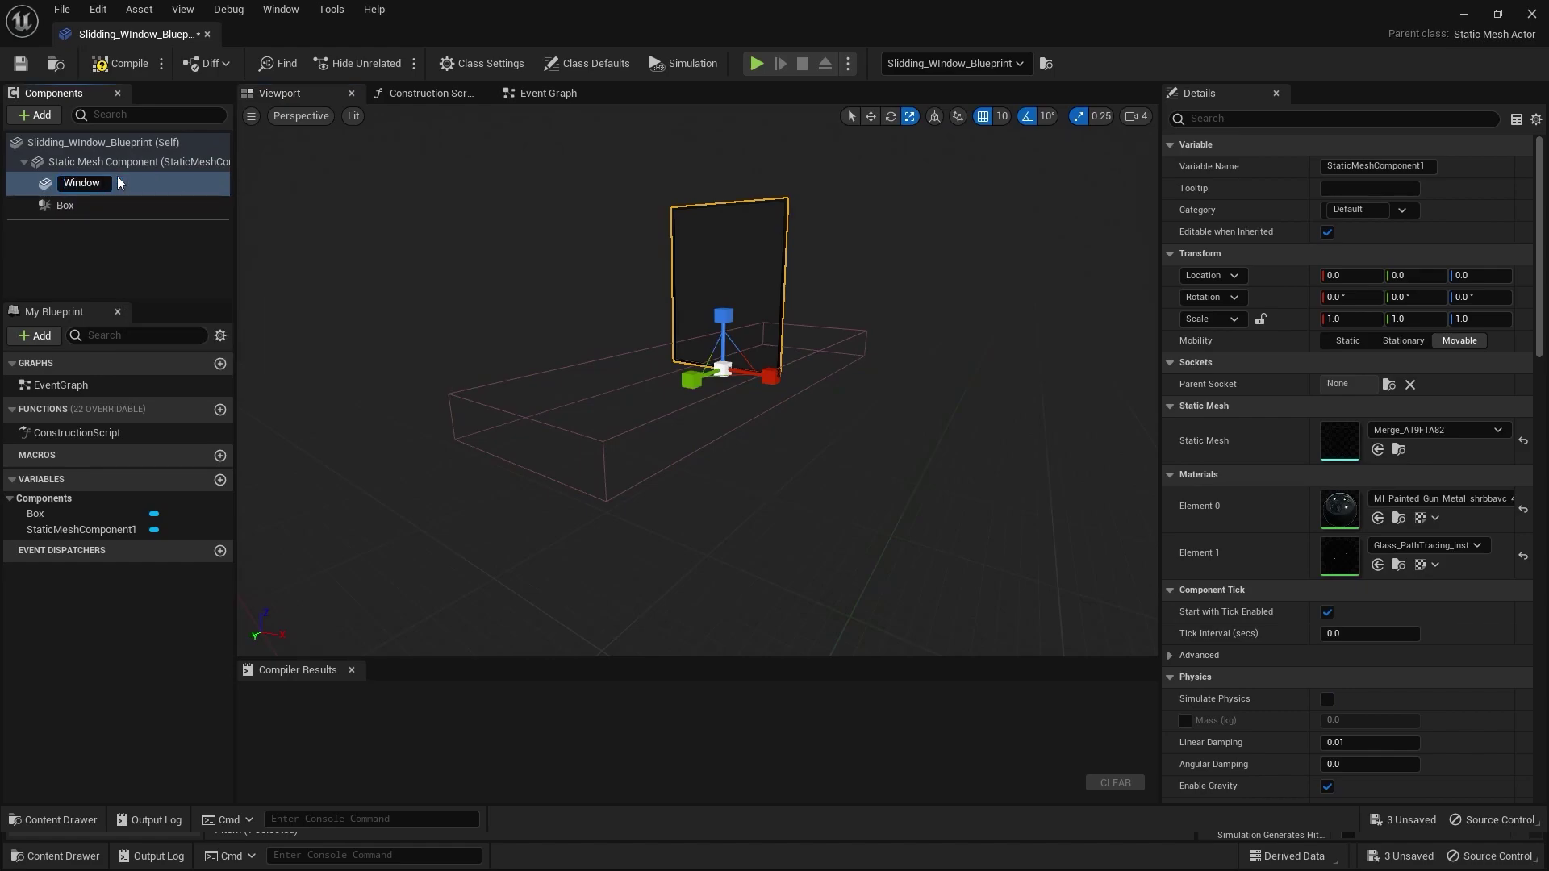
{"action": "key", "text": "Return"}
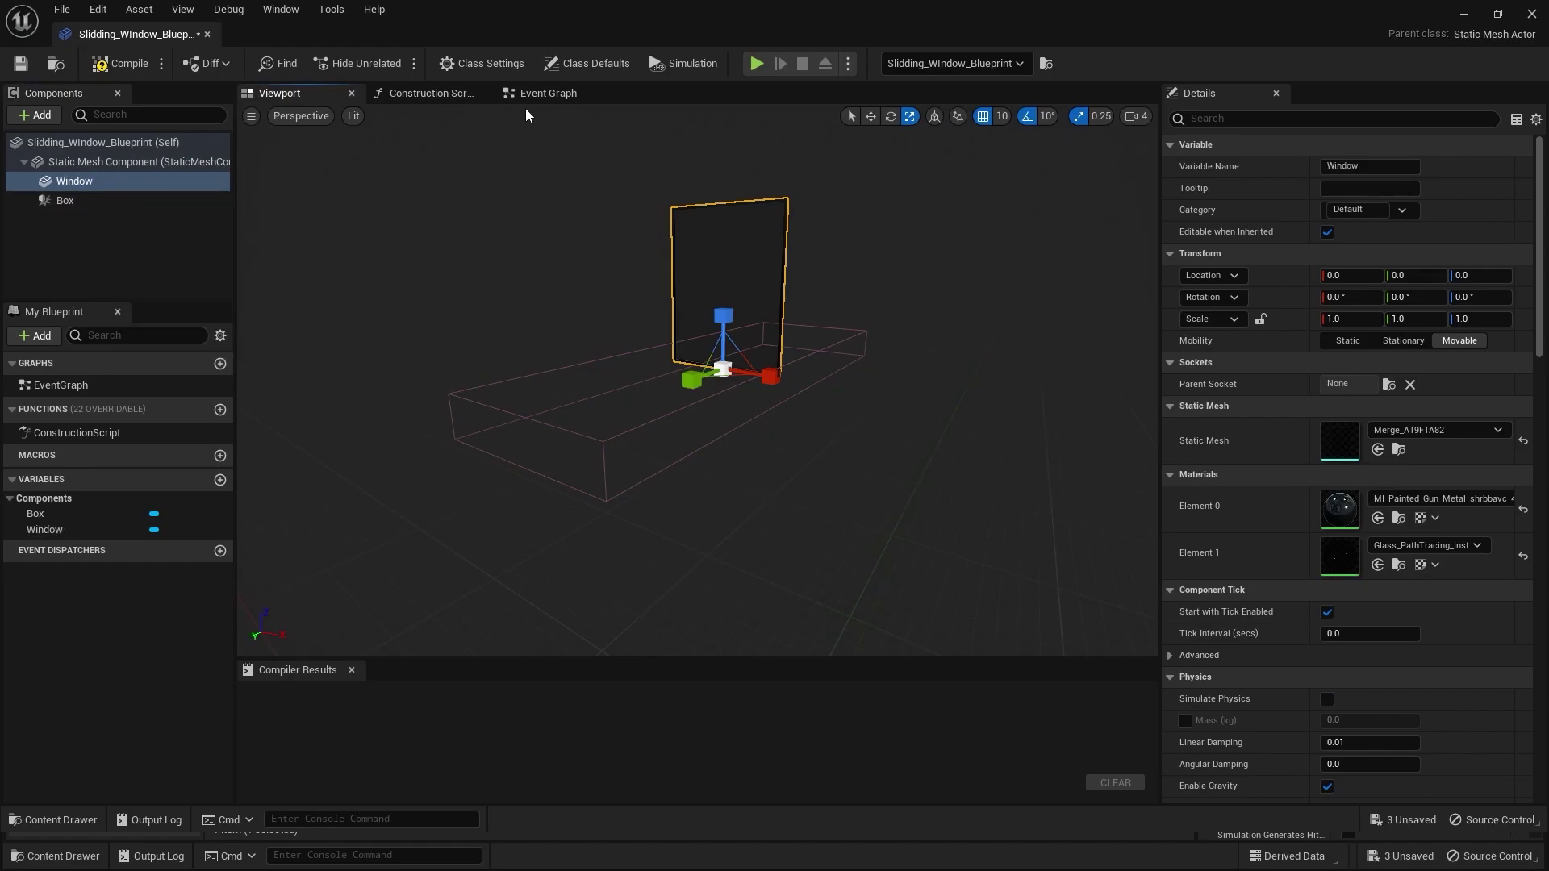
Step: Add an On Component Begin Overlap event for the Box component to the Event Graph and move its node aside to leave room
{"action": "left_click", "coordinate": [542, 95]}
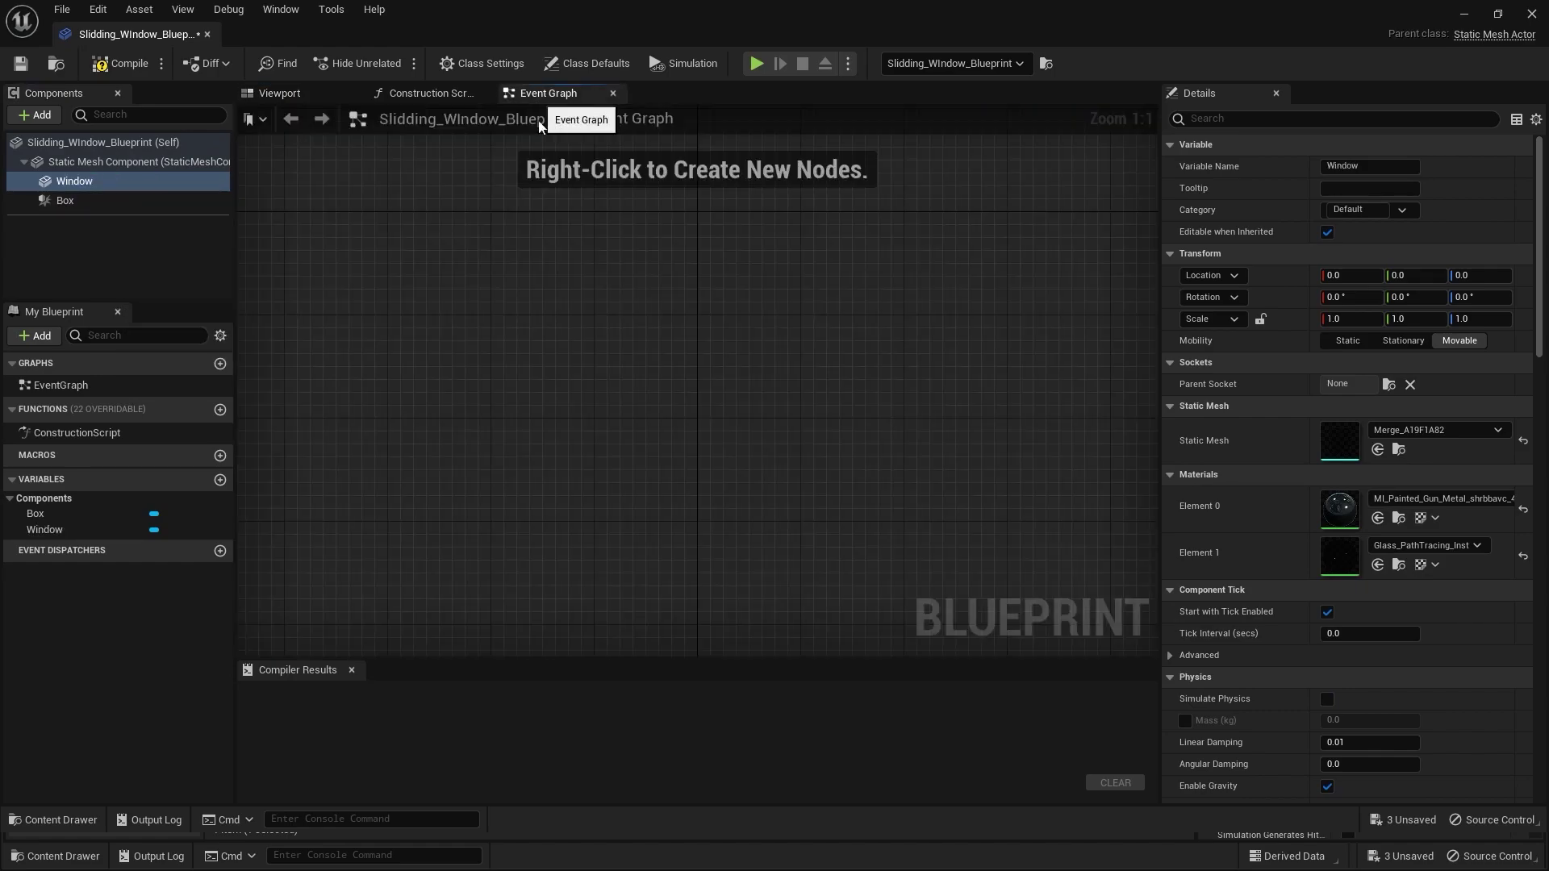
{"action": "left_click", "coordinate": [78, 199]}
{"action": "scroll", "coordinate": [1234, 449], "scroll_direction": "down", "scroll_amount": 15}
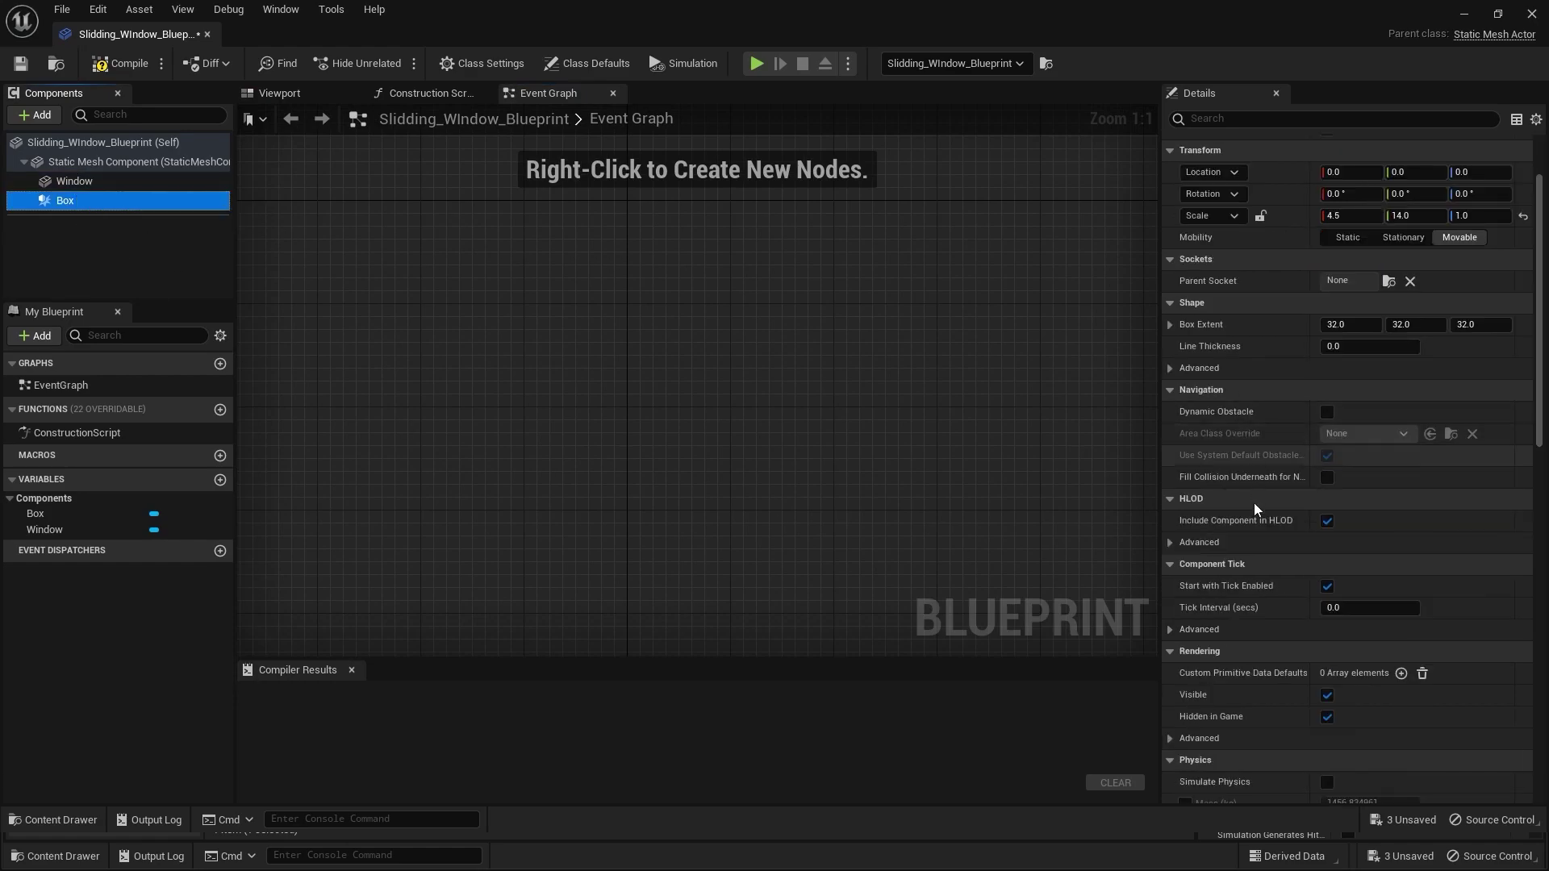
{"action": "scroll", "coordinate": [1250, 552], "scroll_direction": "down", "scroll_amount": 10}
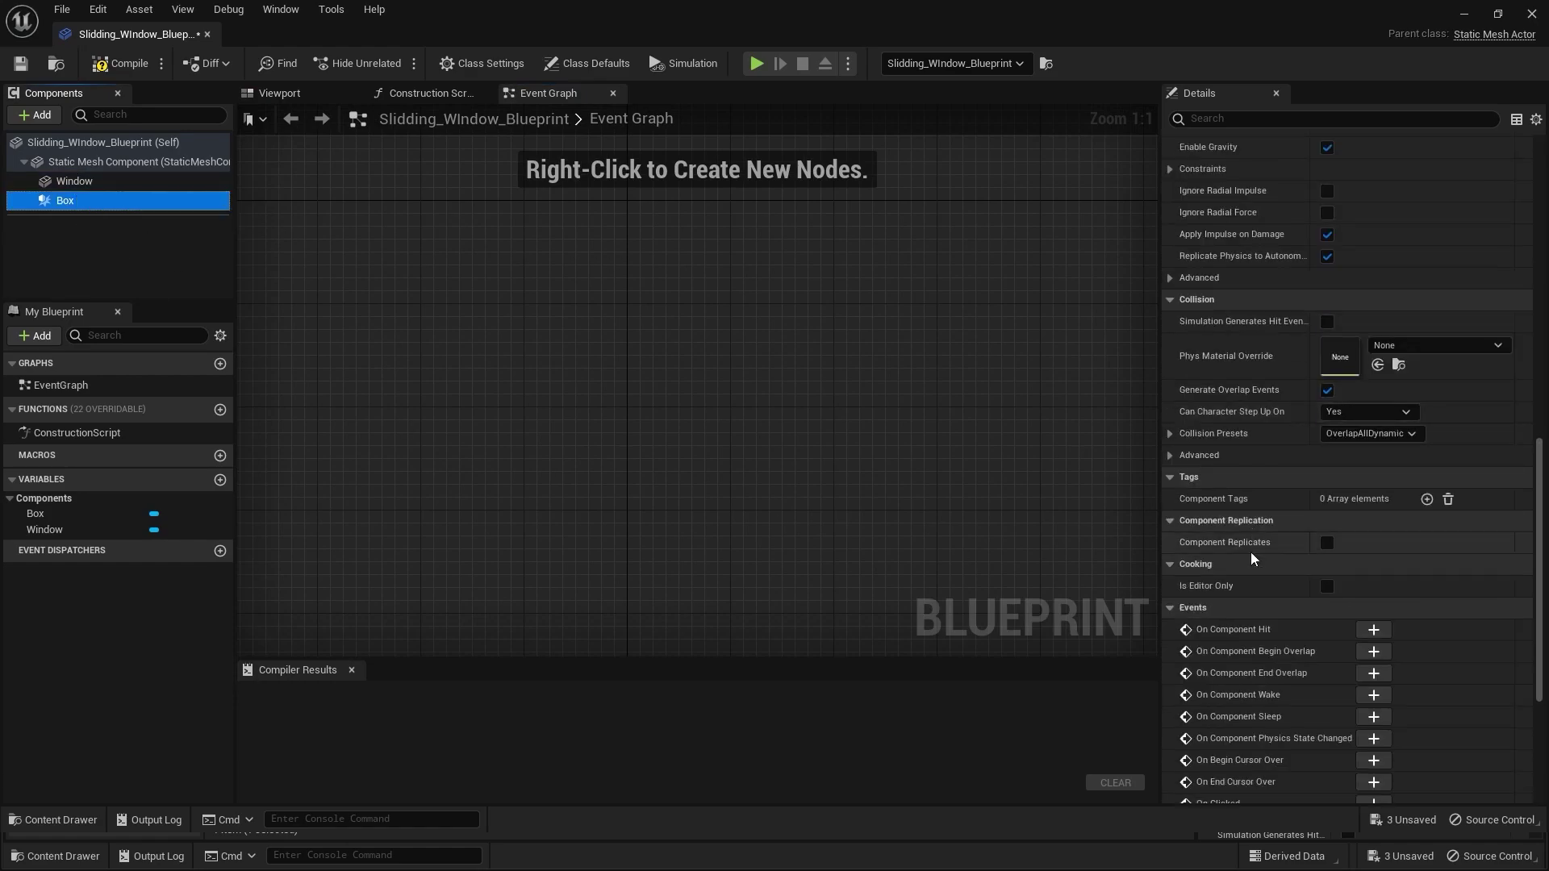
{"action": "left_click", "coordinate": [1372, 505]}
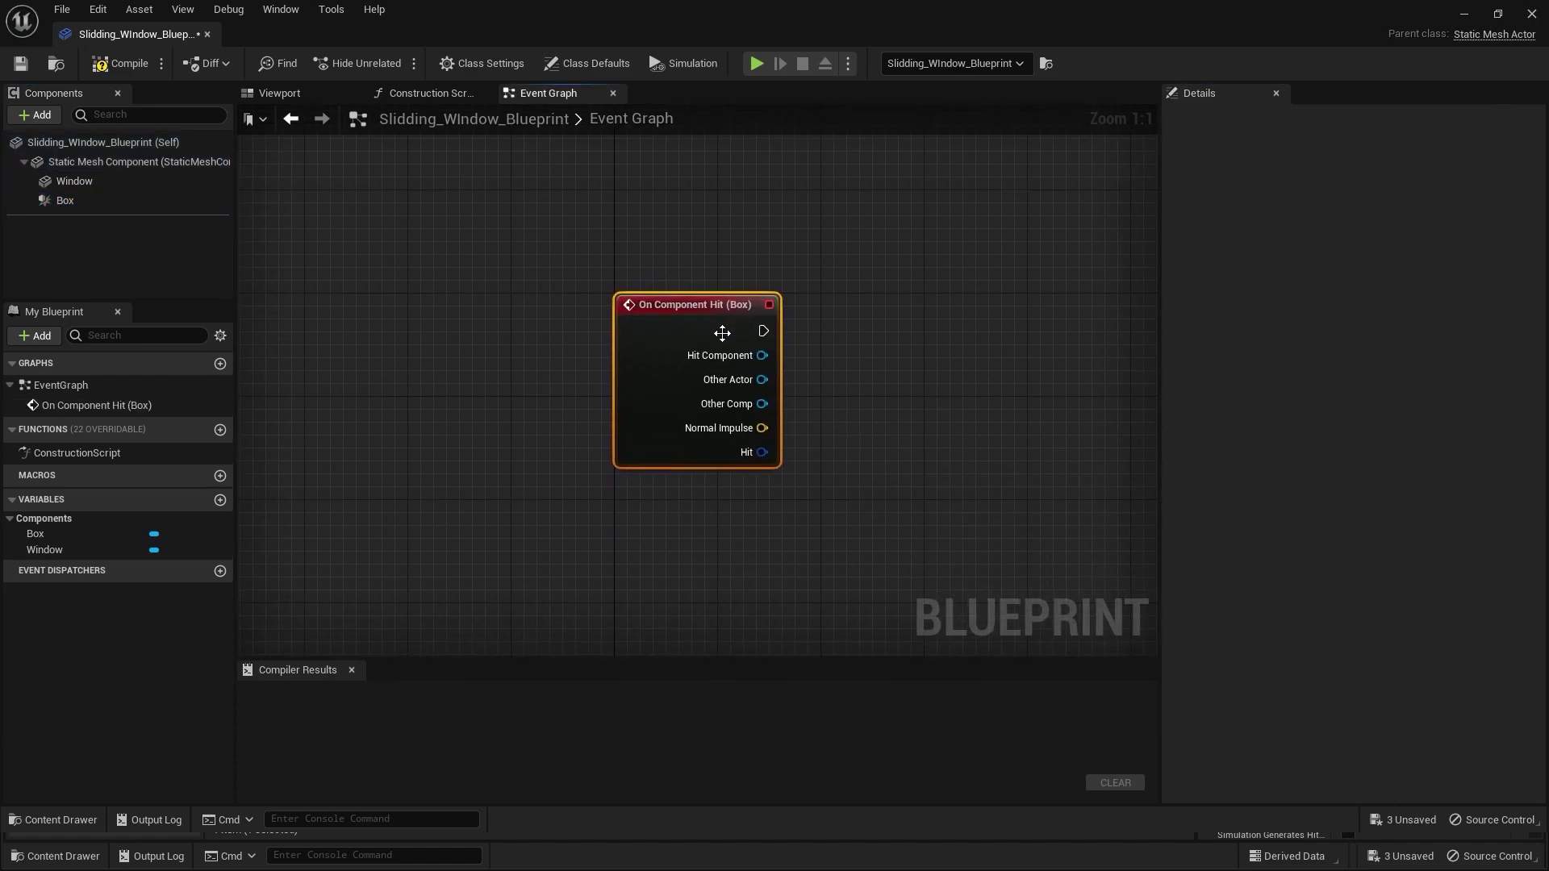
{"action": "key", "text": "Delete"}
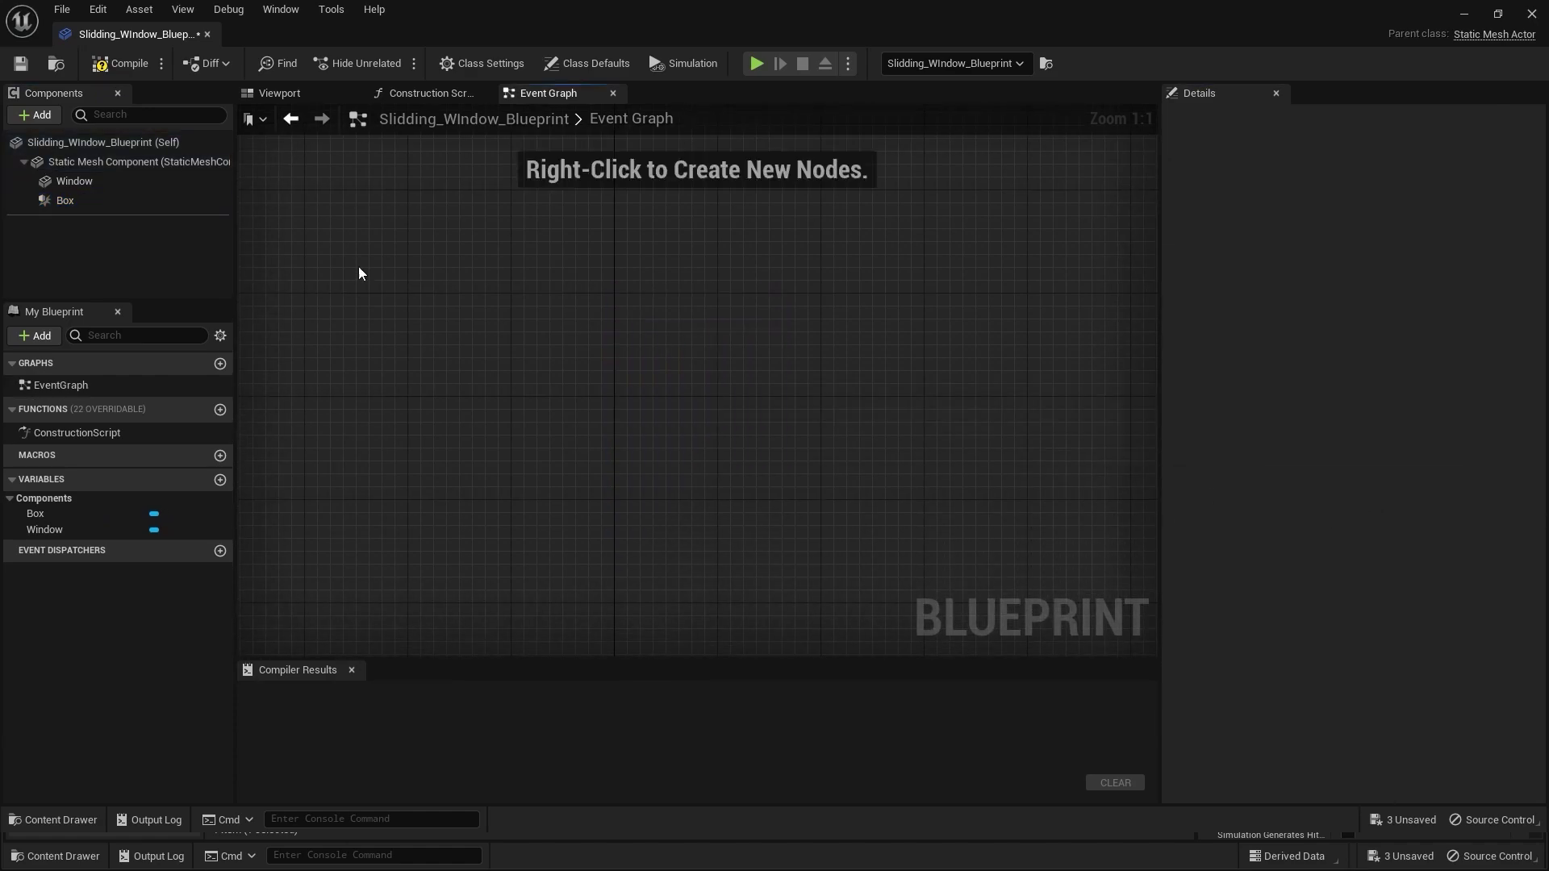
{"action": "left_click", "coordinate": [91, 204]}
{"action": "left_click", "coordinate": [1373, 522]}
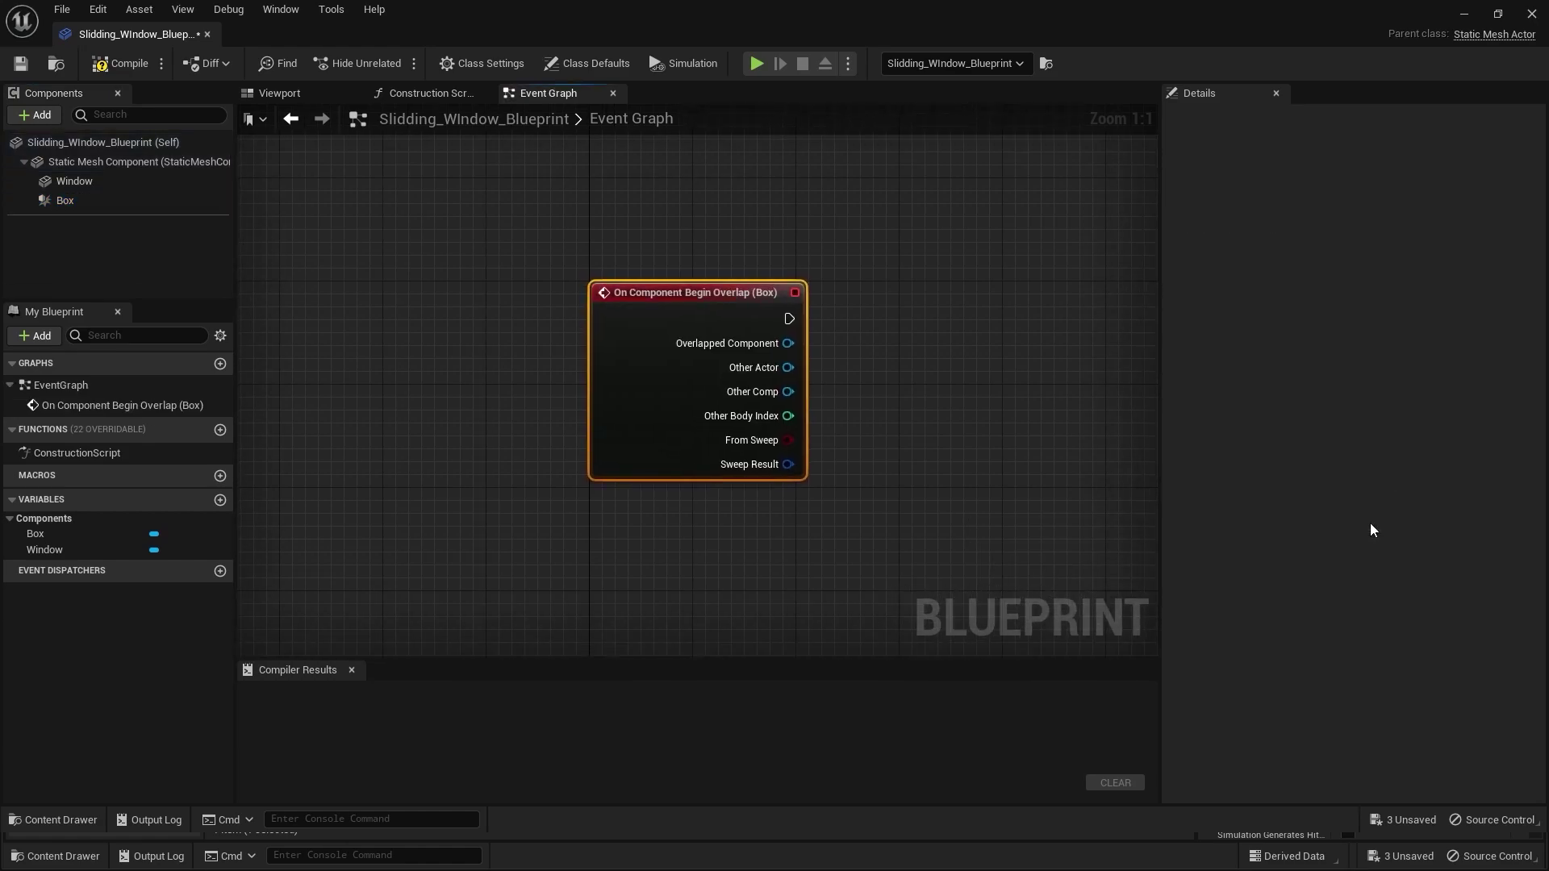
{"action": "left_click_drag", "start_coordinate": [587, 371], "coordinate": [365, 306]}
{"action": "left_click", "coordinate": [607, 328]}
Step: Create a Cast To BP_FirstPersonCharacter node from the overlap event's Other Actor output
{"action": "scroll", "coordinate": [617, 326], "scroll_direction": "down", "scroll_amount": 2}
{"action": "right_click_drag", "start_coordinate": [620, 331], "coordinate": [562, 340]}
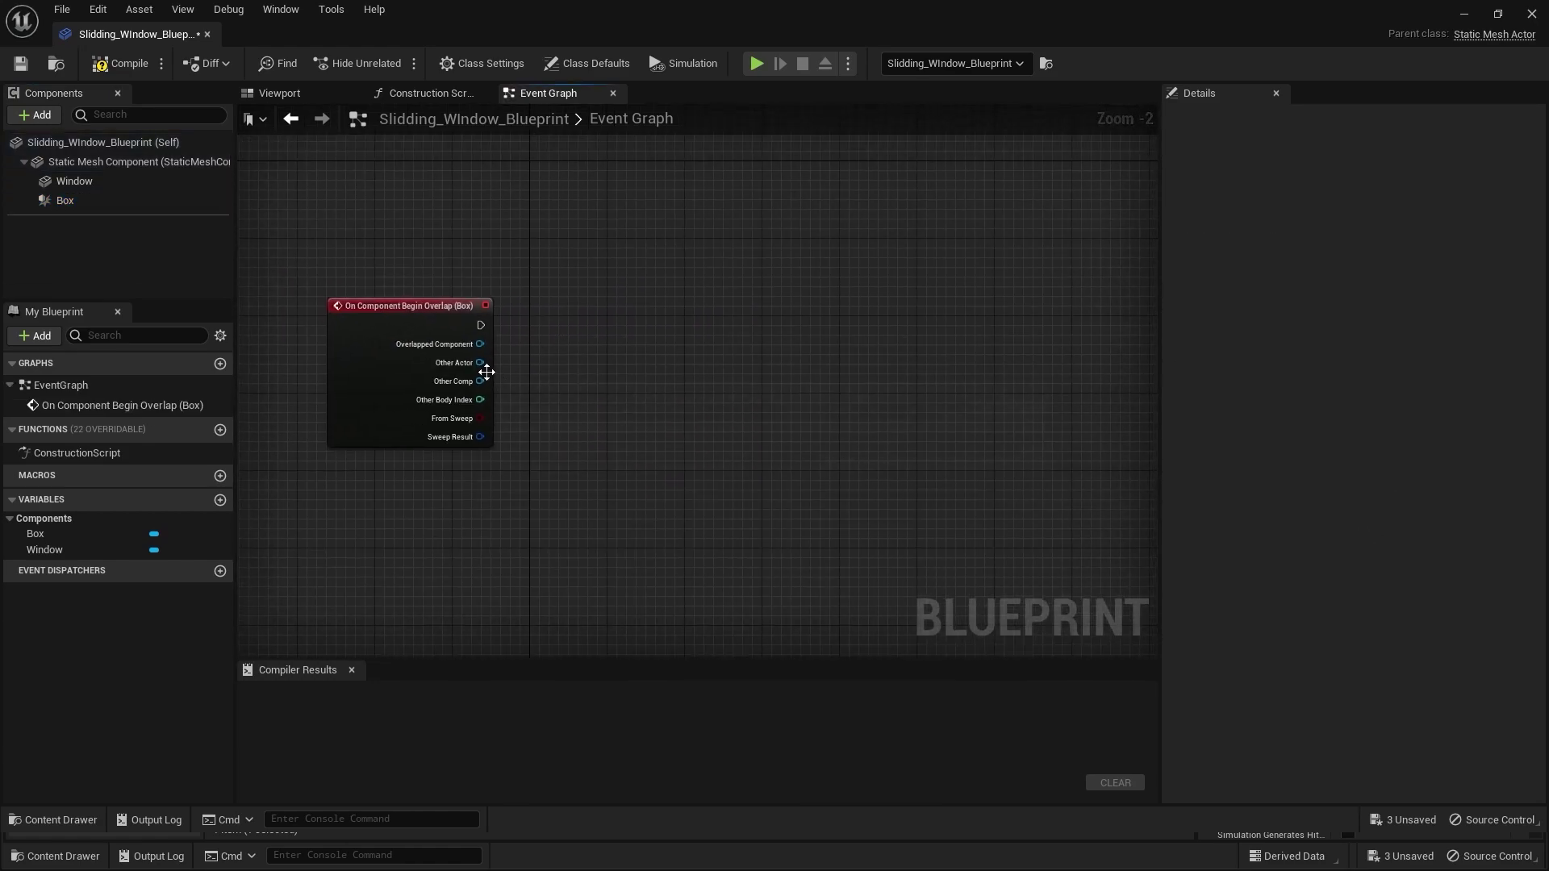
{"action": "left_click_drag", "start_coordinate": [486, 364], "coordinate": [549, 279]}
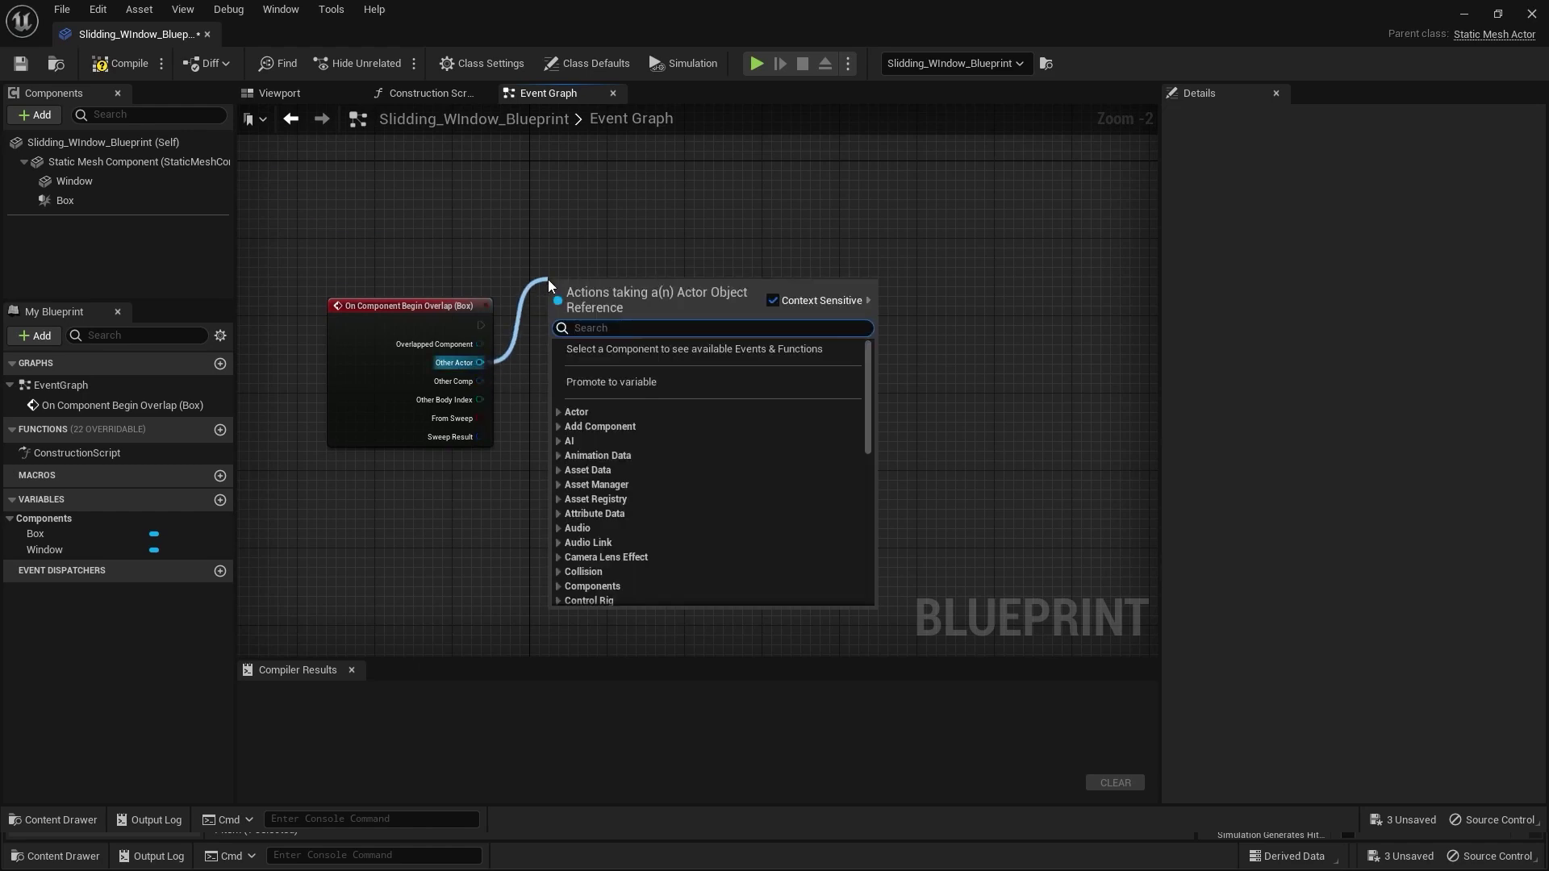
{"action": "type", "text": "bp_"}
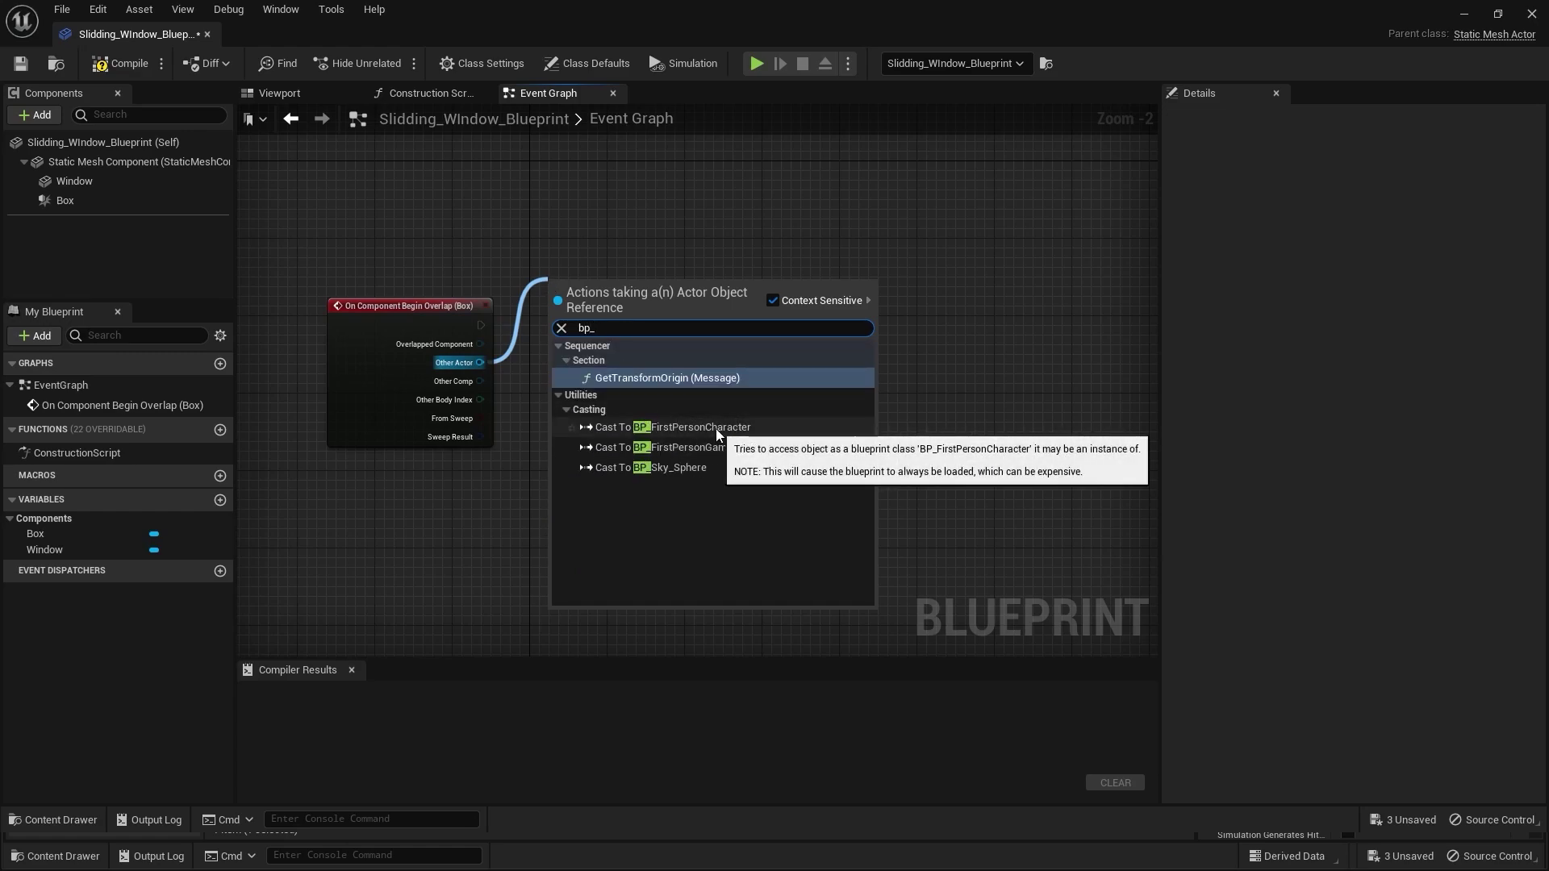
{"action": "left_click", "coordinate": [715, 428]}
Step: Look up the player character Blueprint in the project's FirstPerson/Blueprints folder, then return to the Event Graph
{"action": "key", "text": "ctrl+space"}
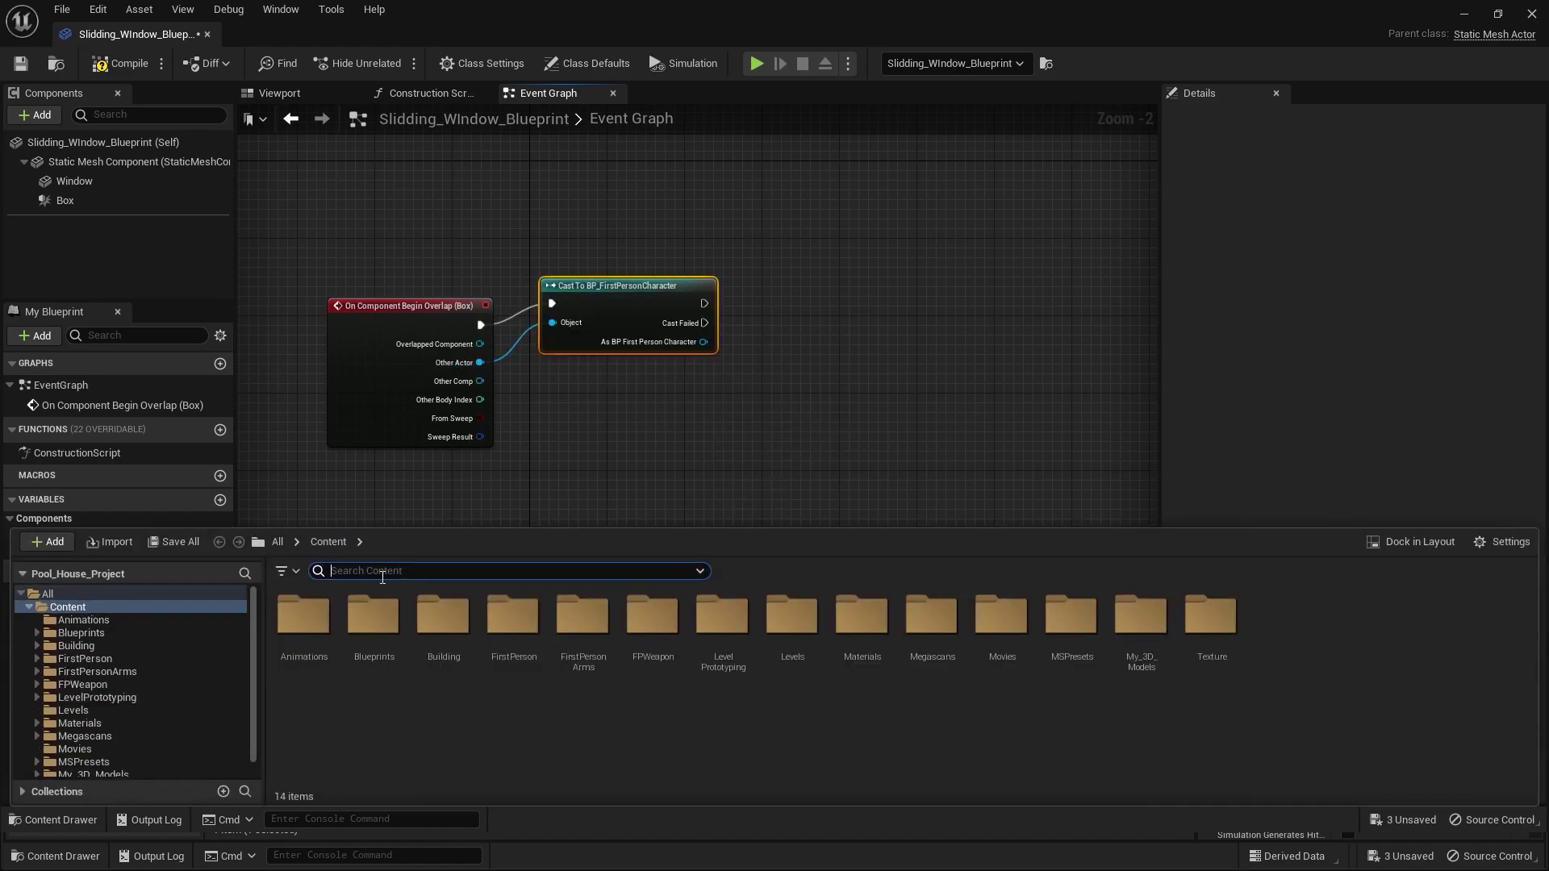
{"action": "left_click", "coordinate": [81, 659]}
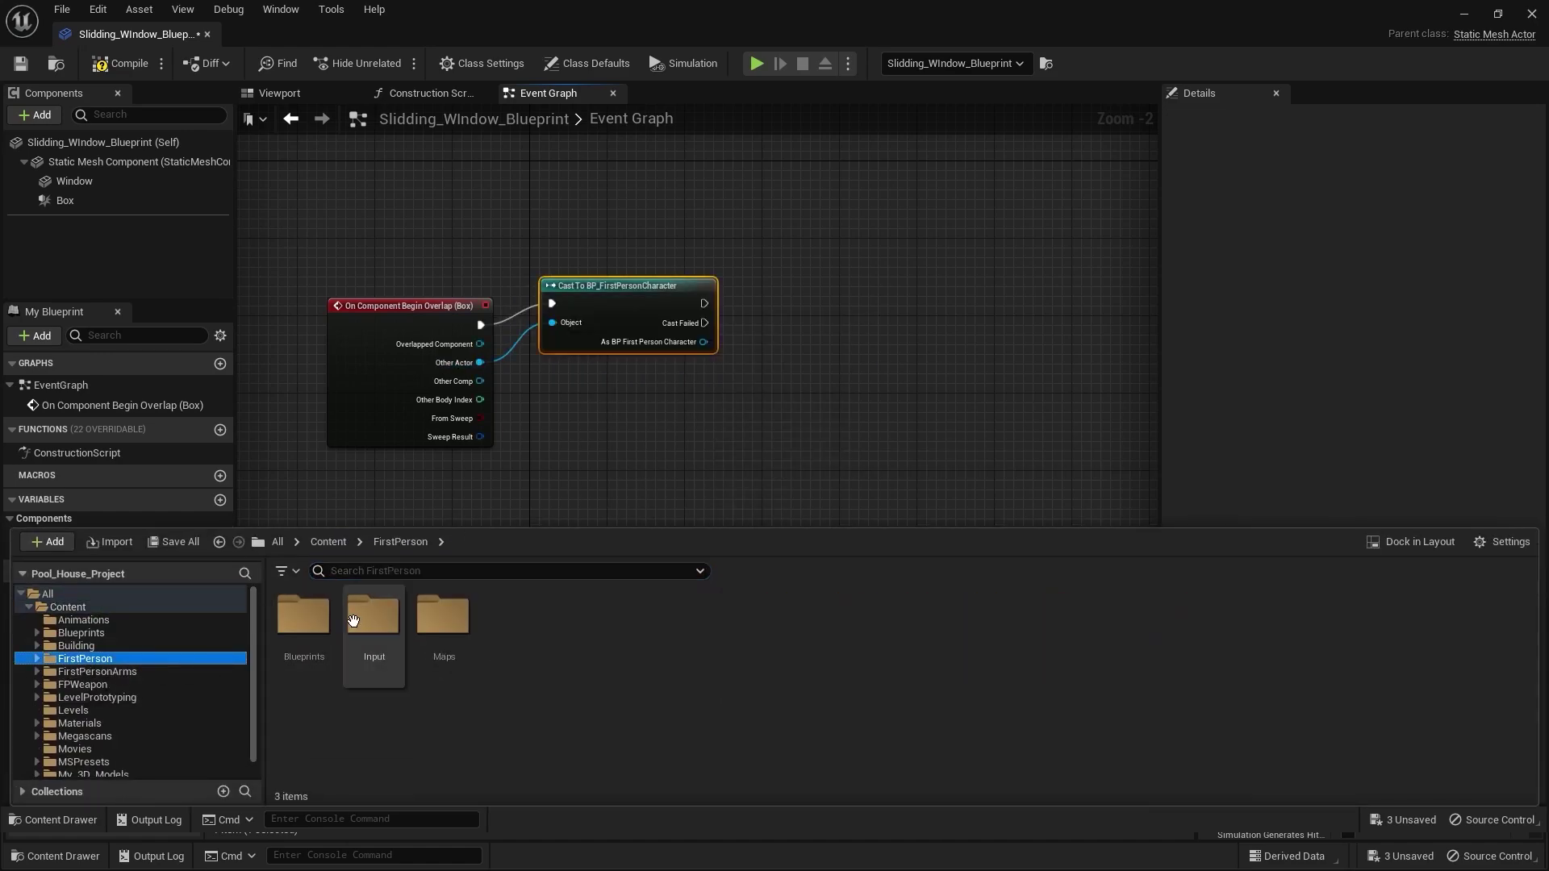
{"action": "left_click", "coordinate": [327, 623]}
{"action": "double_click", "coordinate": [327, 623]}
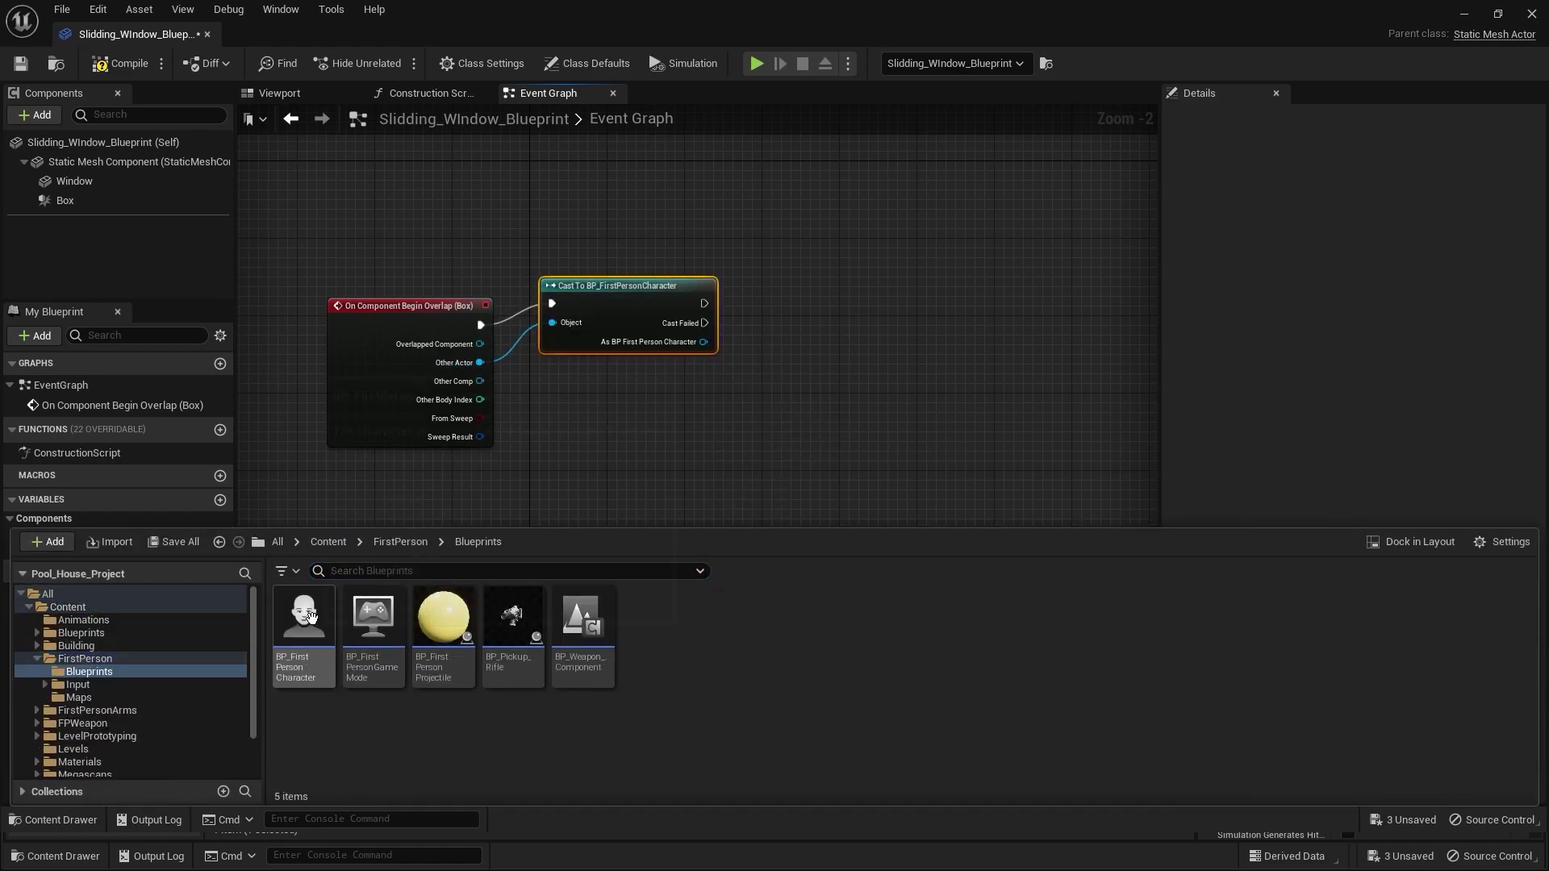
{"action": "left_click", "coordinate": [631, 439]}
{"action": "left_click", "coordinate": [641, 443]}
Step: Place a reference to the Window component in the Event Graph, below and beyond the cast node
{"action": "right_click_drag", "start_coordinate": [641, 443], "coordinate": [747, 352]}
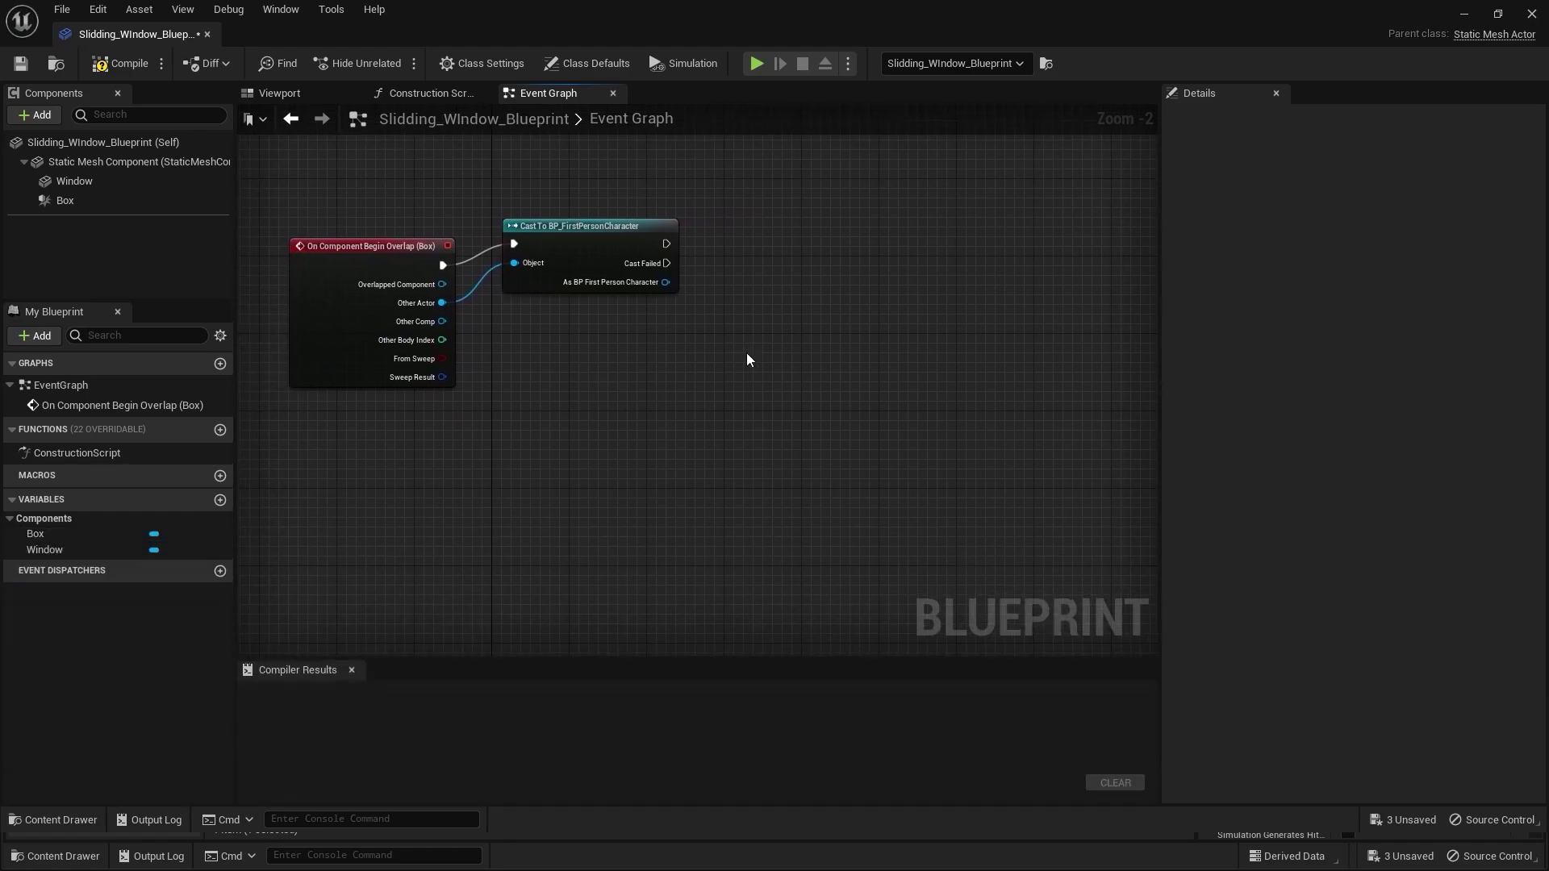
{"action": "left_click_drag", "start_coordinate": [84, 185], "coordinate": [718, 421]}
{"action": "right_click_drag", "start_coordinate": [719, 415], "coordinate": [698, 413]}
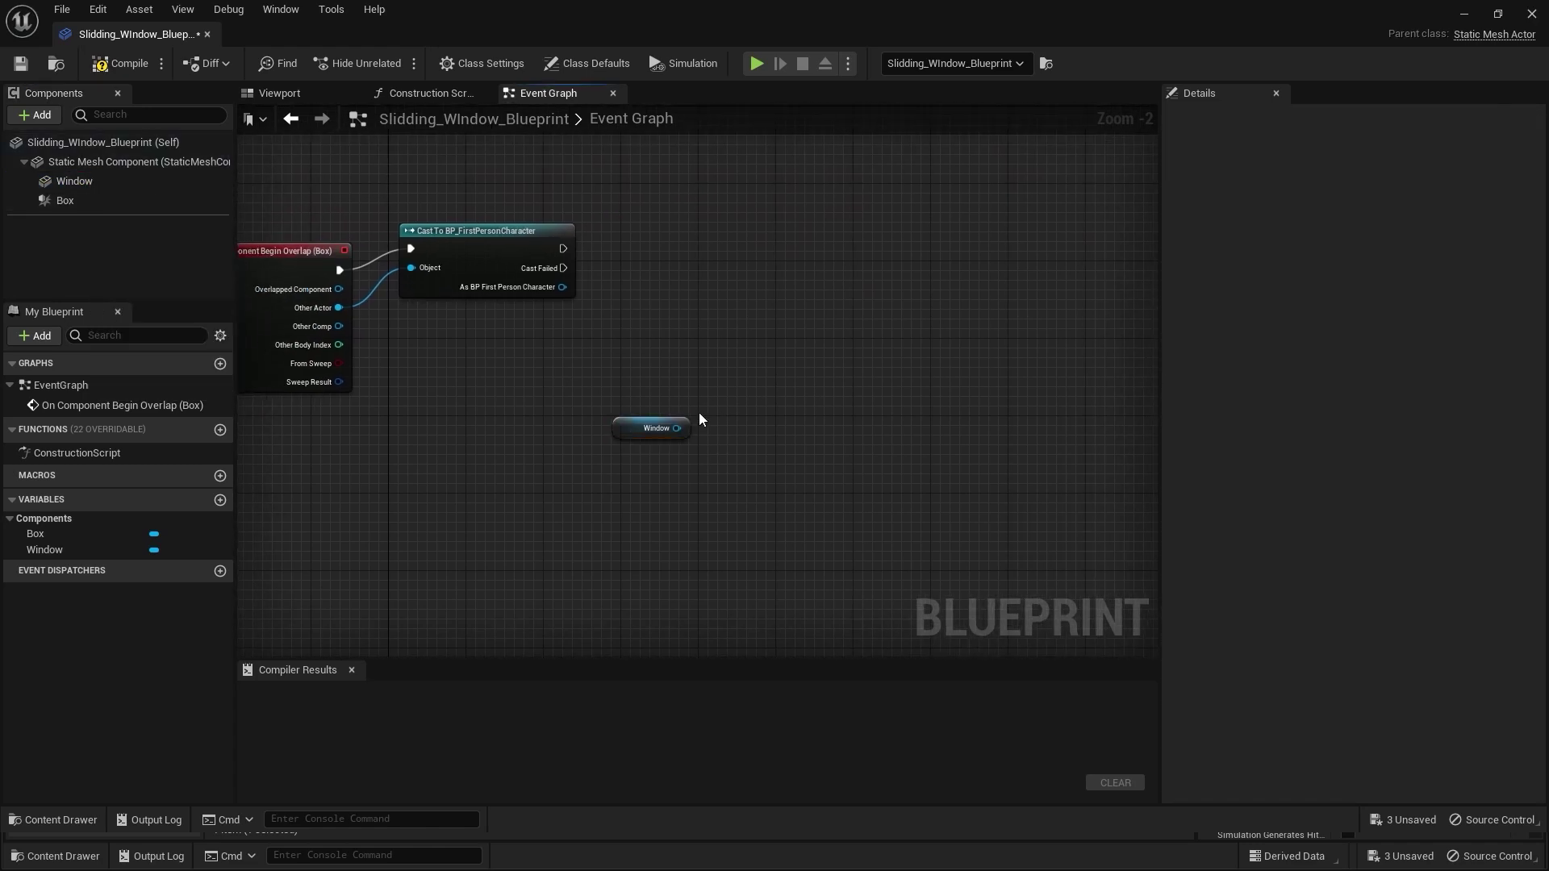
Step: Extend a connection from the Window reference and search its available actions for "relative location"
{"action": "left_click_drag", "start_coordinate": [676, 434], "coordinate": [791, 278]}
{"action": "type", "text": "rel"}
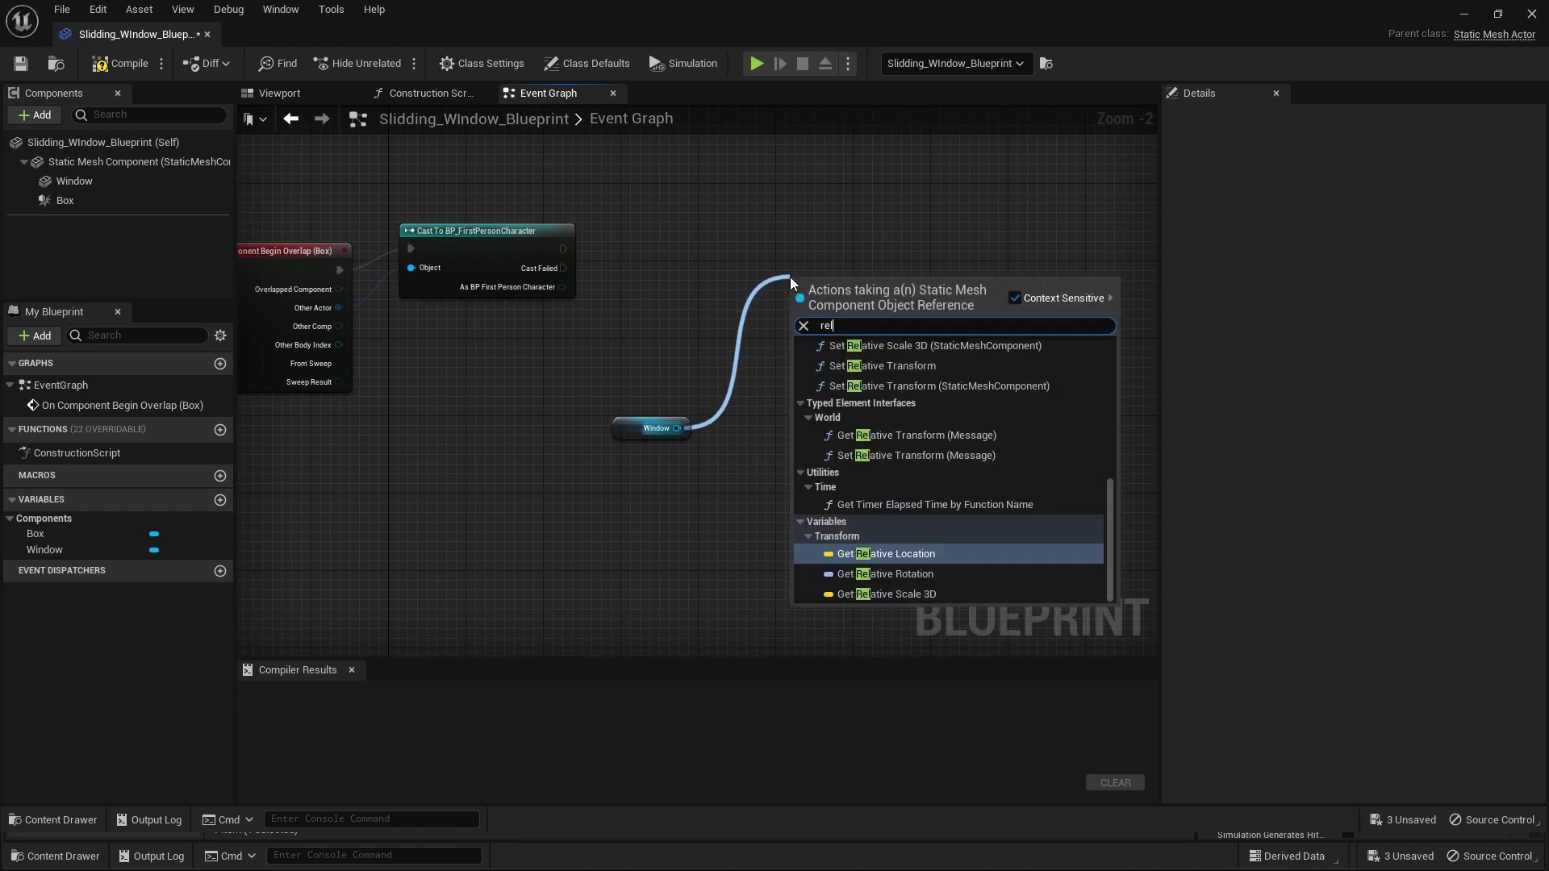
{"action": "type", "text": "ative l"}
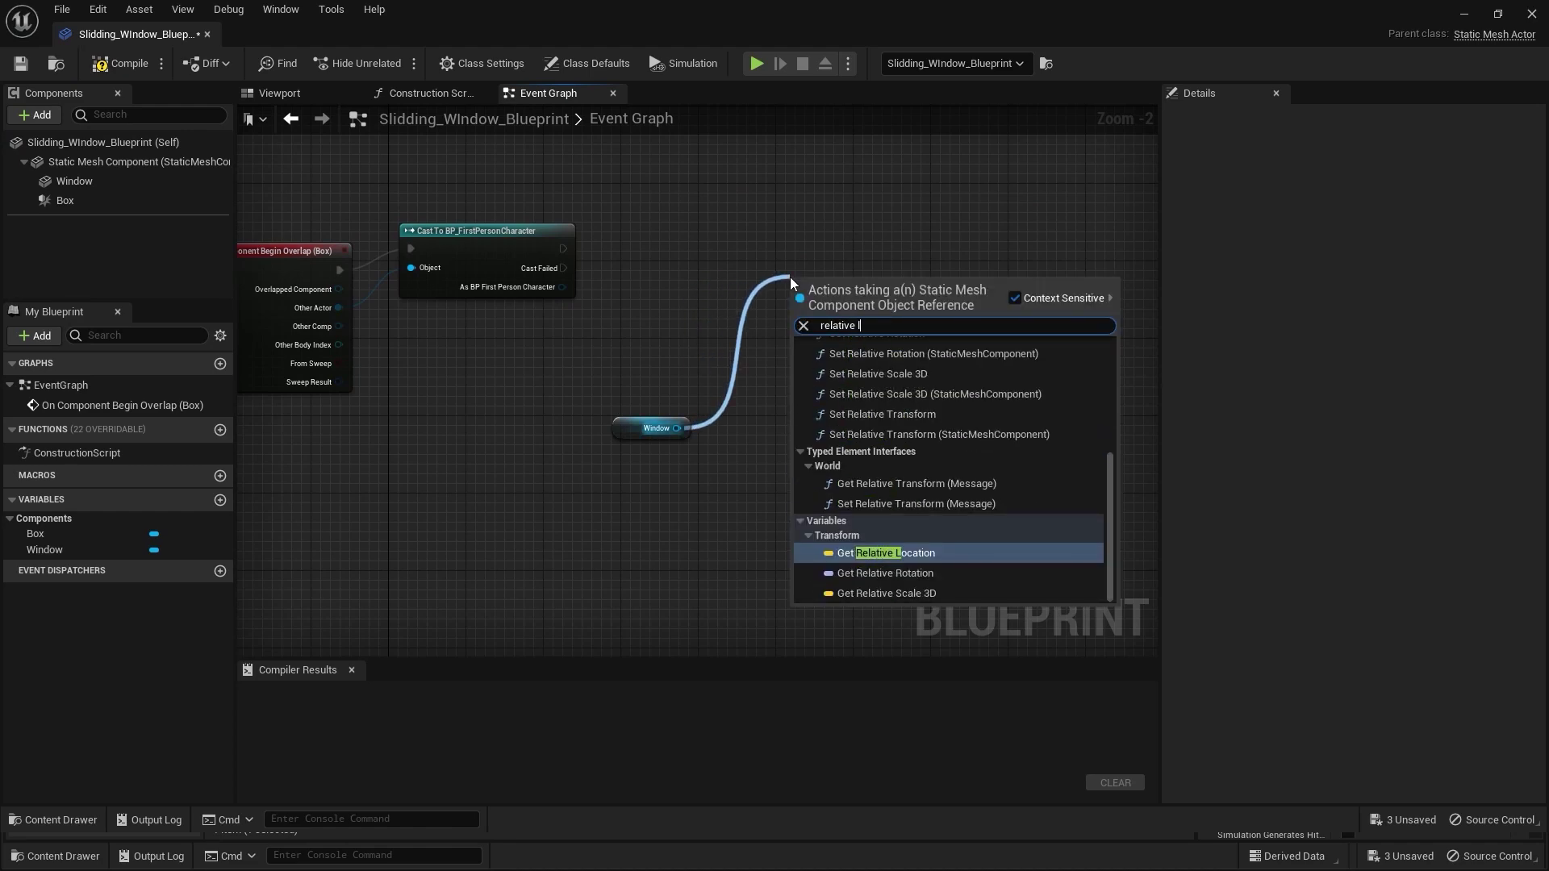
{"action": "type", "text": "ocation"}
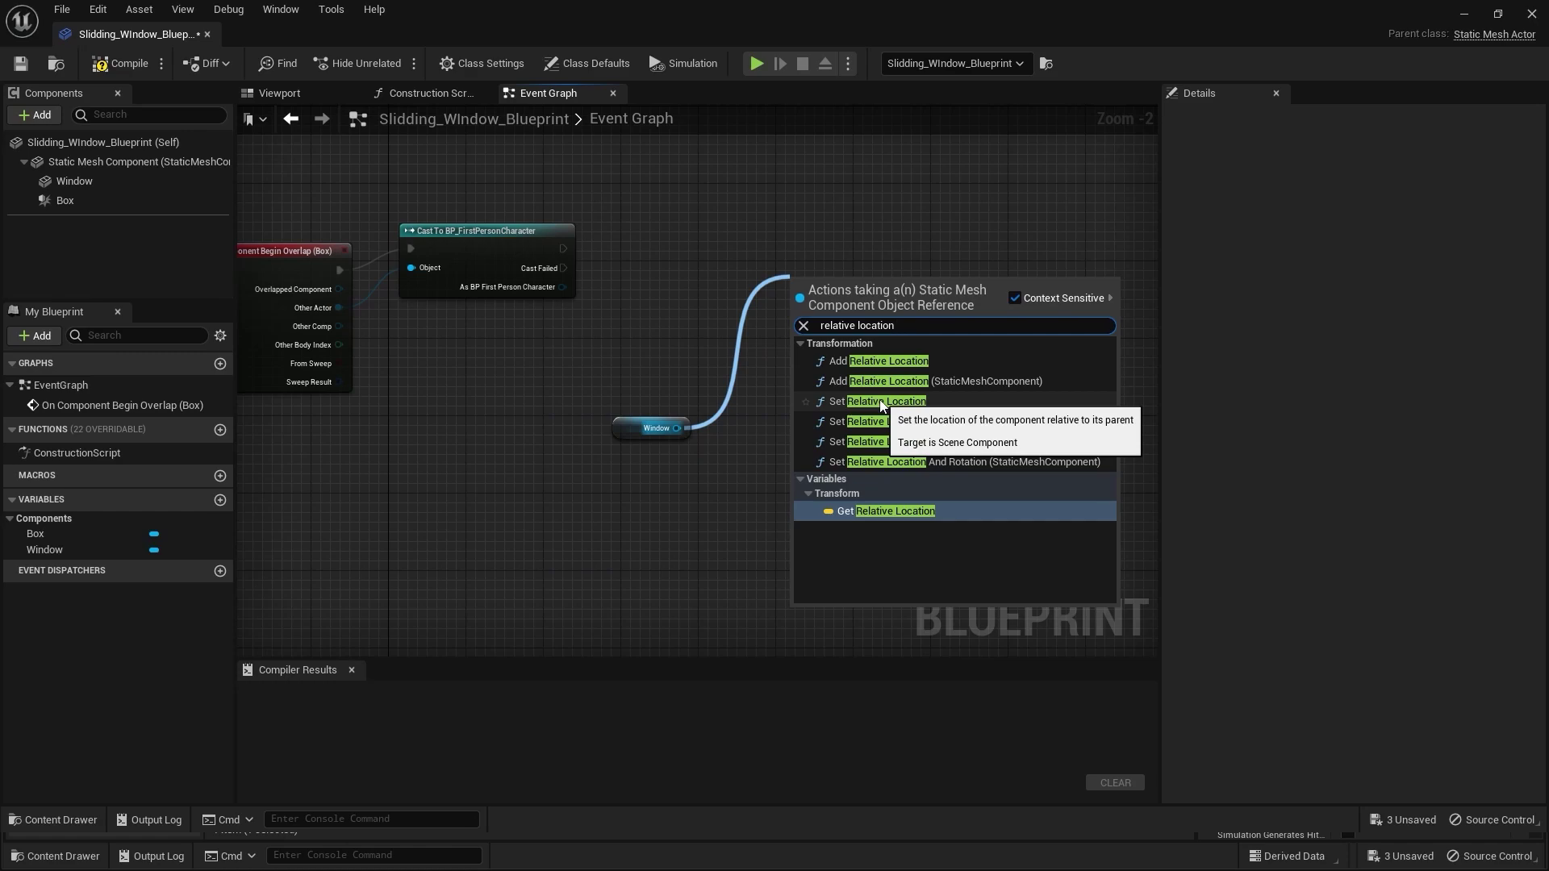
{"action": "key", "text": "BackSpace"}
{"action": "key", "text": "BackSpace"}
{"action": "key", "text": "BackSpace"}
{"action": "key", "text": "BackSpace"}
{"action": "key", "text": "BackSpace"}
{"action": "key", "text": "BackSpace"}
{"action": "key", "text": "BackSpace"}
{"action": "key", "text": "BackSpace"}
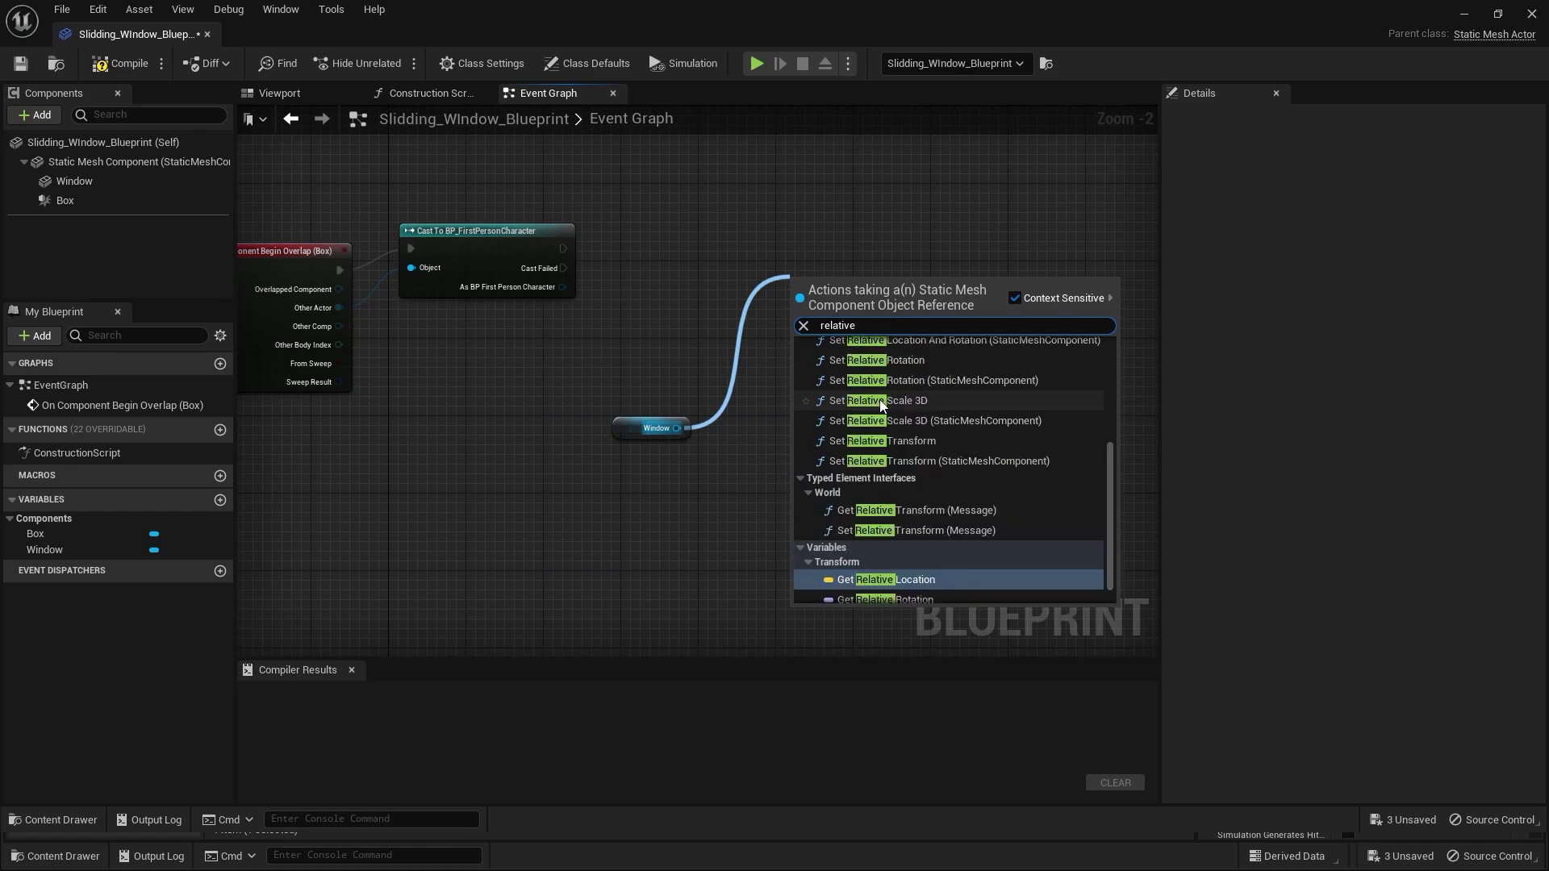
{"action": "type", "text": "rotat"}
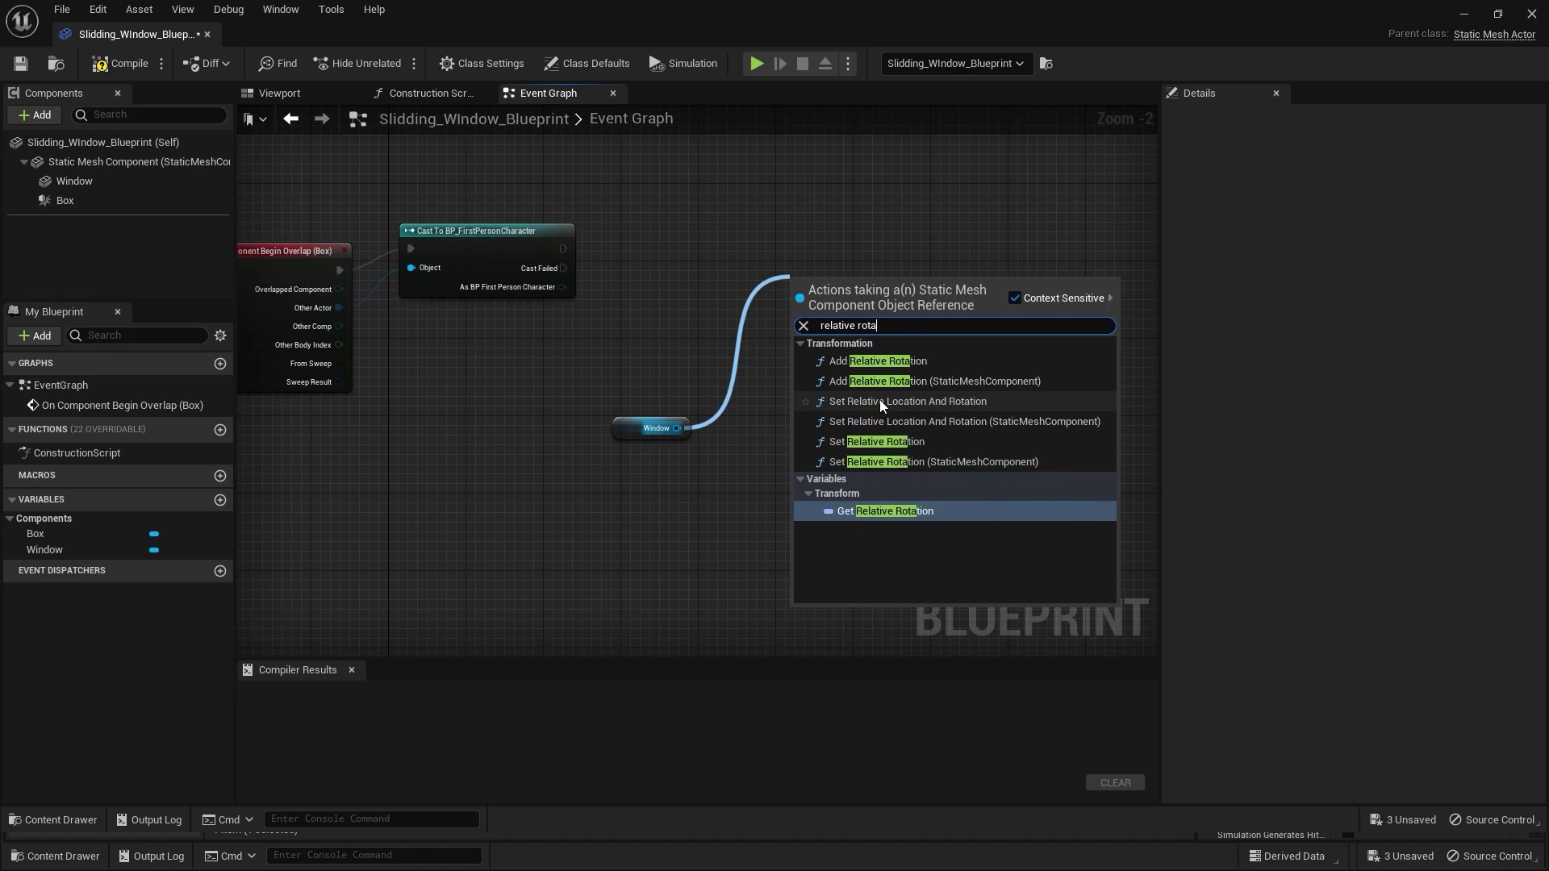
{"action": "key", "text": "BackSpace"}
{"action": "key", "text": "BackSpace"}
{"action": "key", "text": "BackSpace"}
{"action": "key", "text": "BackSpace"}
{"action": "key", "text": "BackSpace"}
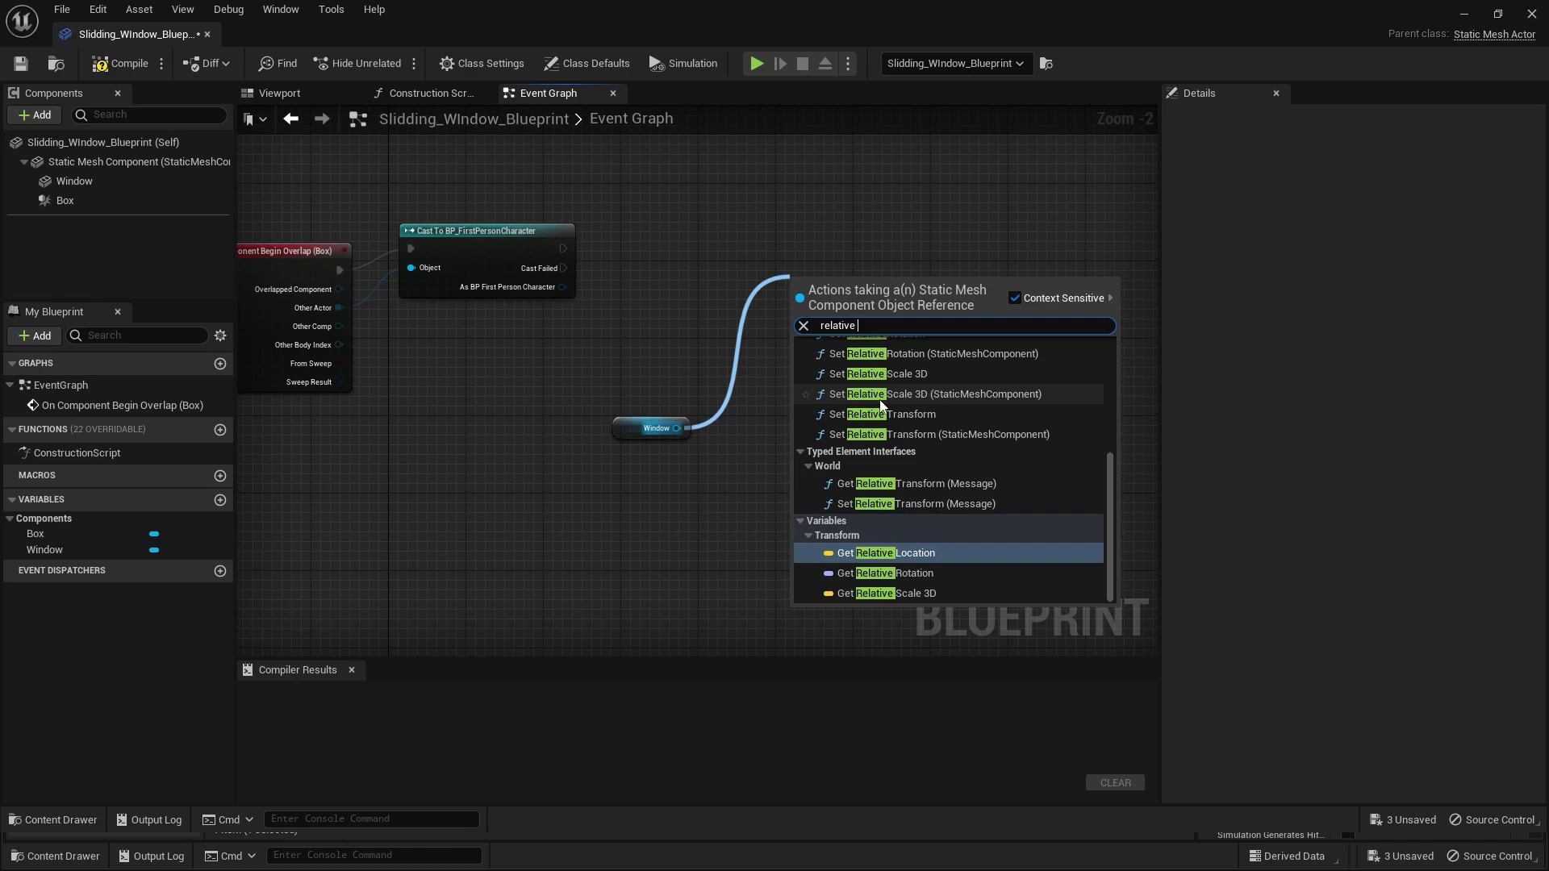
{"action": "type", "text": "location"}
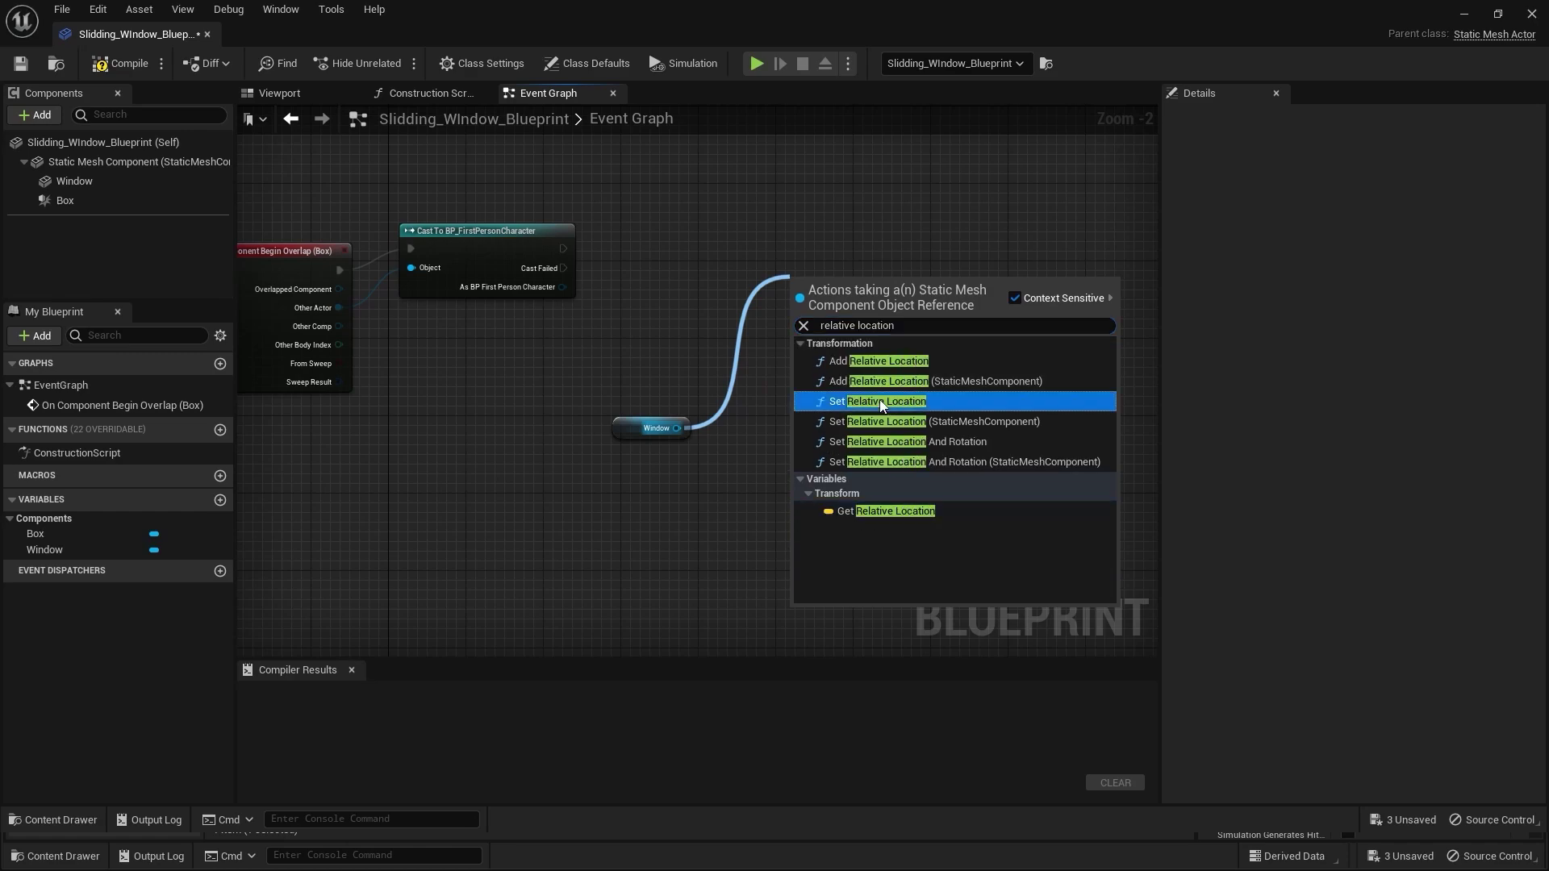
Step: Add a Set Relative Location node targeting Window and connect the cast node's successful execution output to it
{"action": "left_click", "coordinate": [879, 401]}
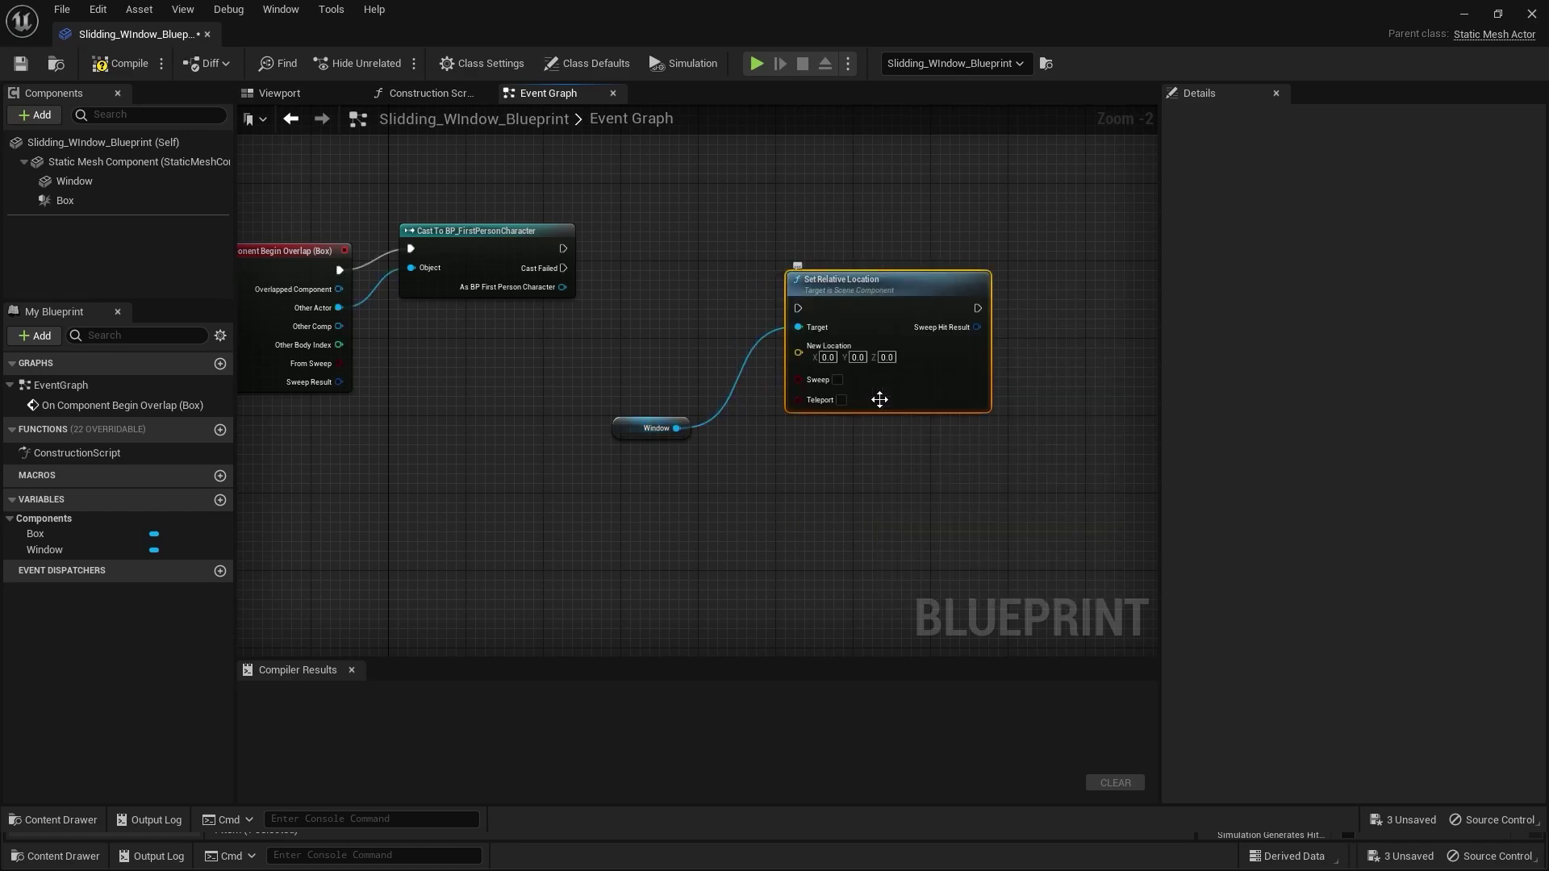
{"action": "left_click", "coordinate": [665, 275]}
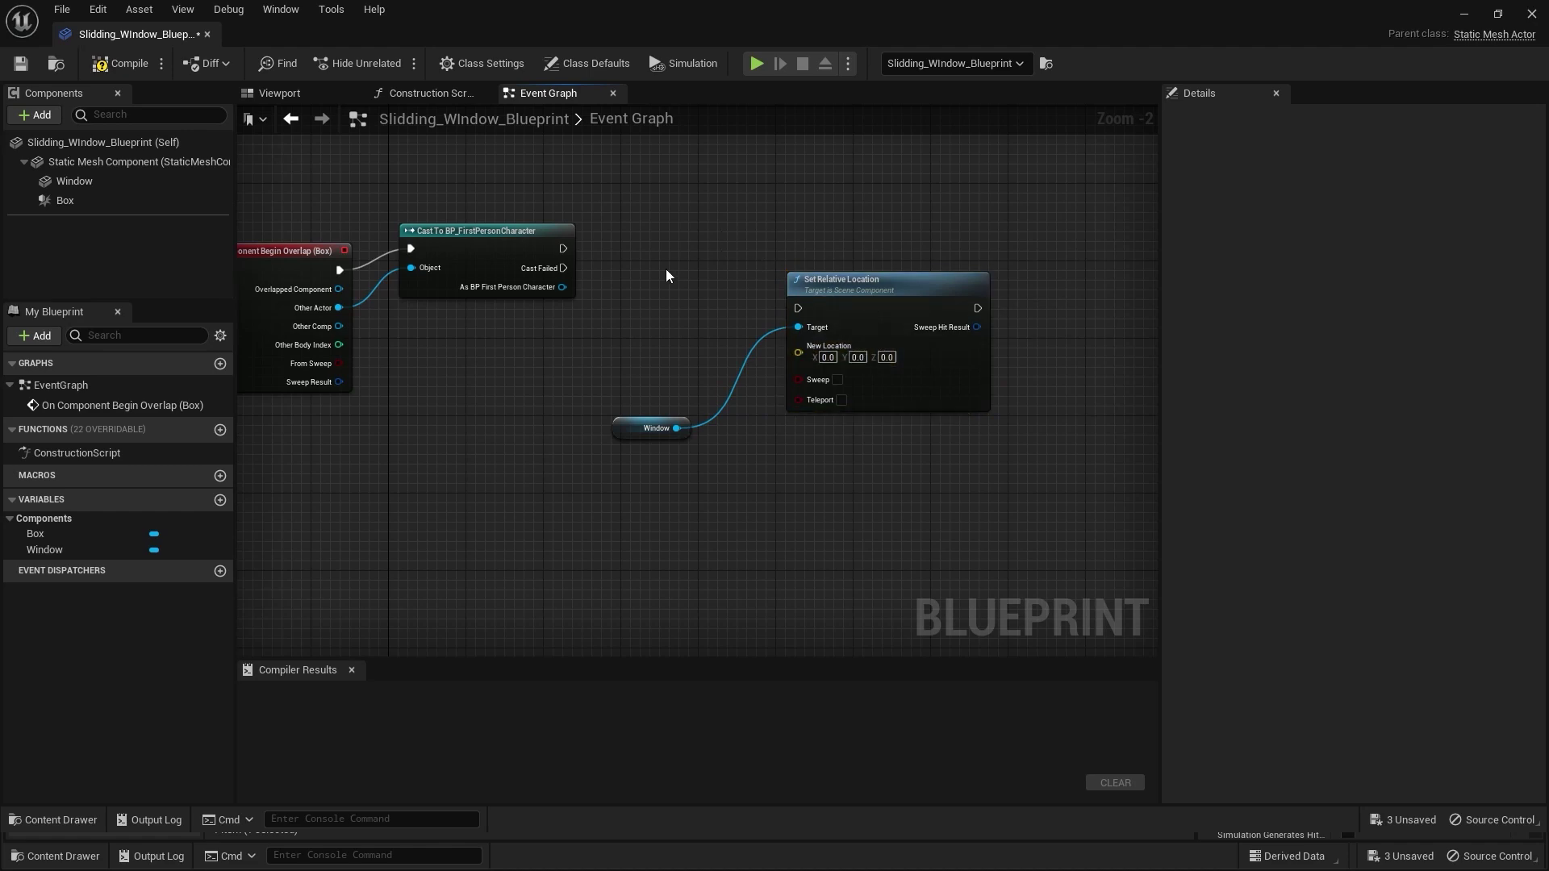
{"action": "left_click_drag", "start_coordinate": [564, 249], "coordinate": [796, 310]}
{"action": "right_click_drag", "start_coordinate": [661, 313], "coordinate": [604, 329]}
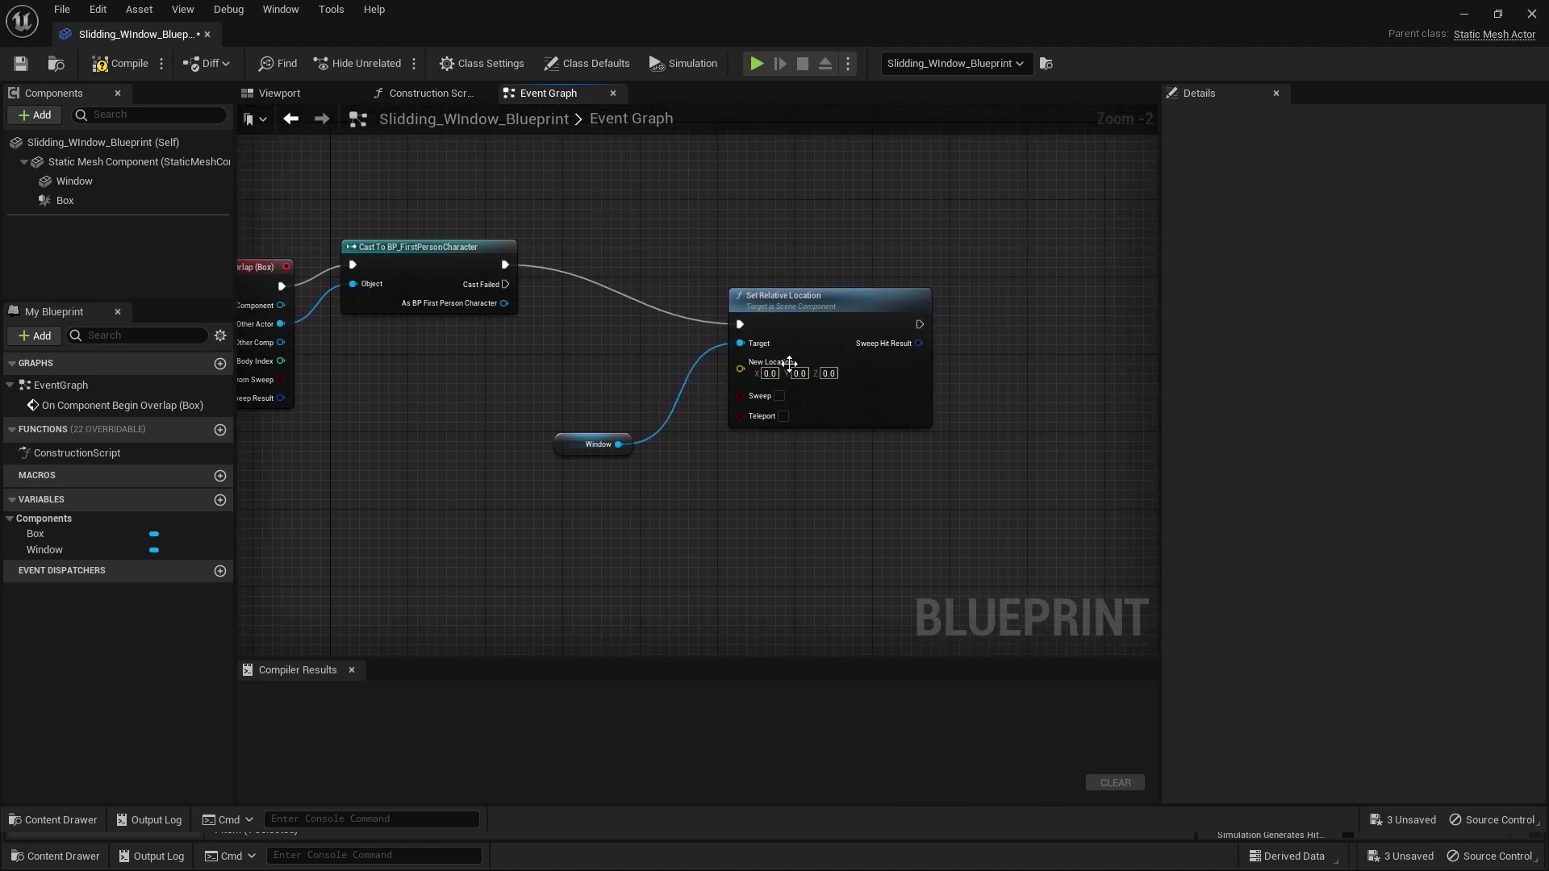
{"action": "left_click_drag", "start_coordinate": [830, 329], "coordinate": [900, 295]}
{"action": "left_click", "coordinate": [817, 421]}
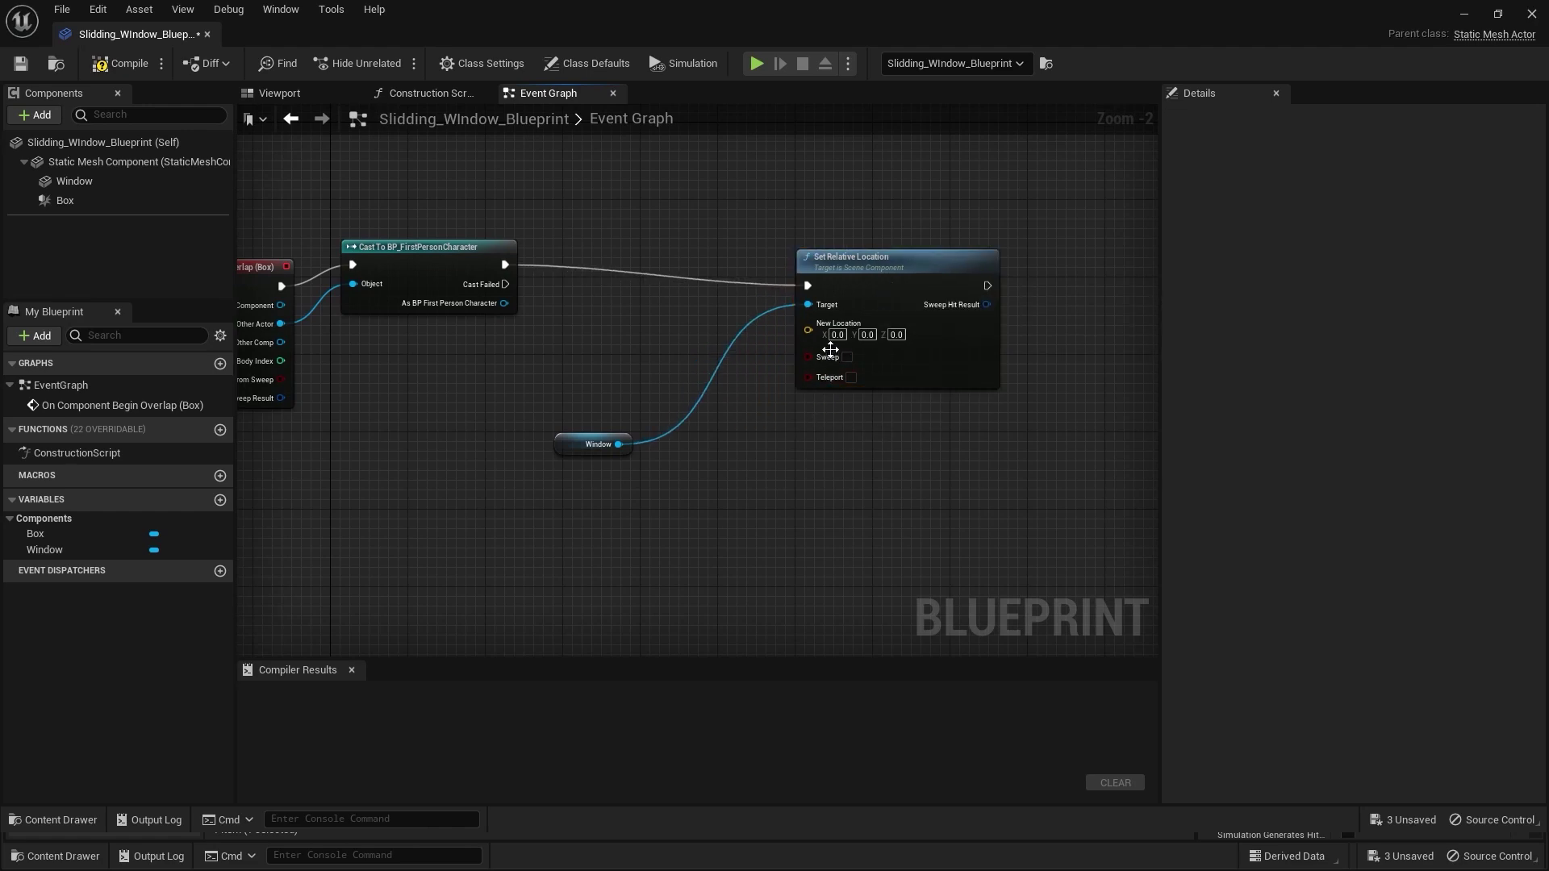
Step: Set the New Location X of the Set Relative Location node to 150 and compile the Blueprint
{"action": "left_click", "coordinate": [836, 335]}
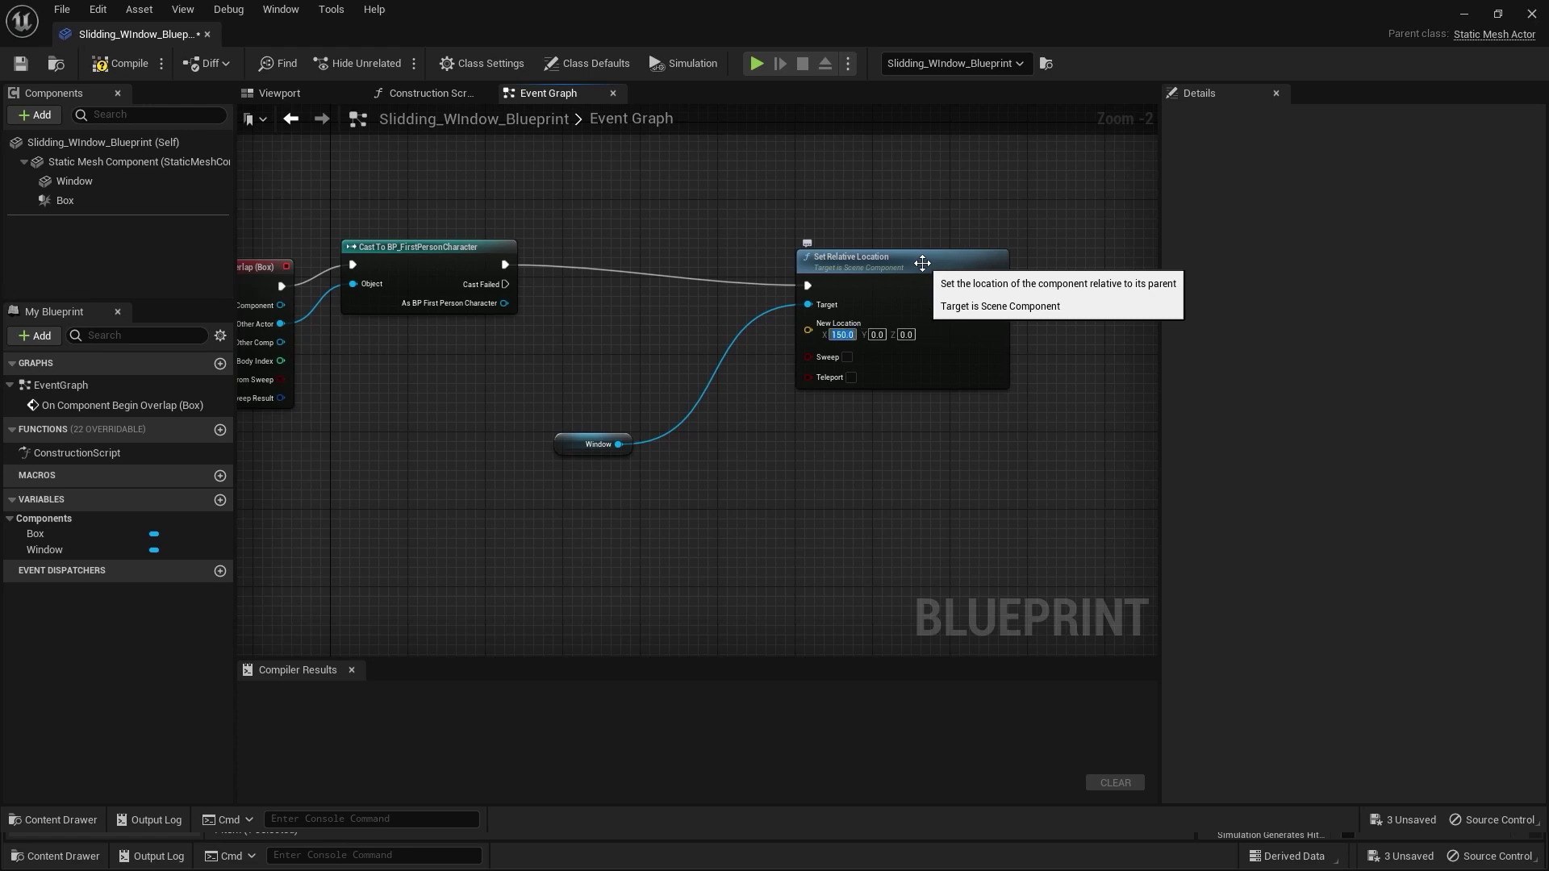
{"action": "left_click", "coordinate": [843, 521]}
{"action": "left_click", "coordinate": [121, 63]}
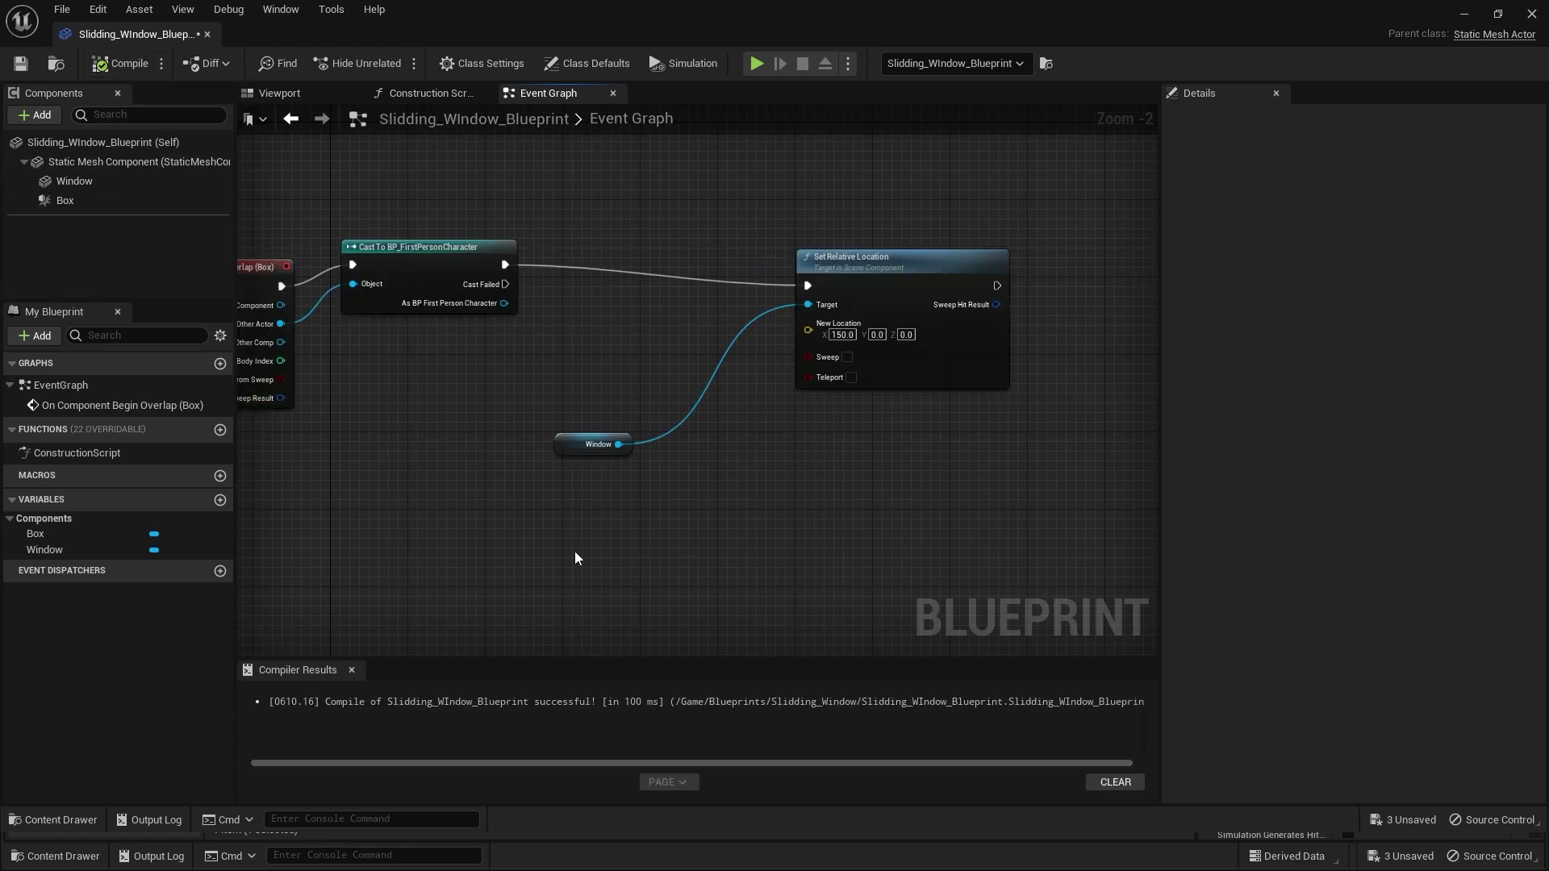
Step: Play the level from outside the pool house and walk up to the window to test its slide direction, then stop playing
{"action": "left_click", "coordinate": [1465, 15]}
{"action": "key", "text": "s"}
{"action": "right_click_drag", "start_coordinate": [848, 321], "coordinate": [800, 333]}
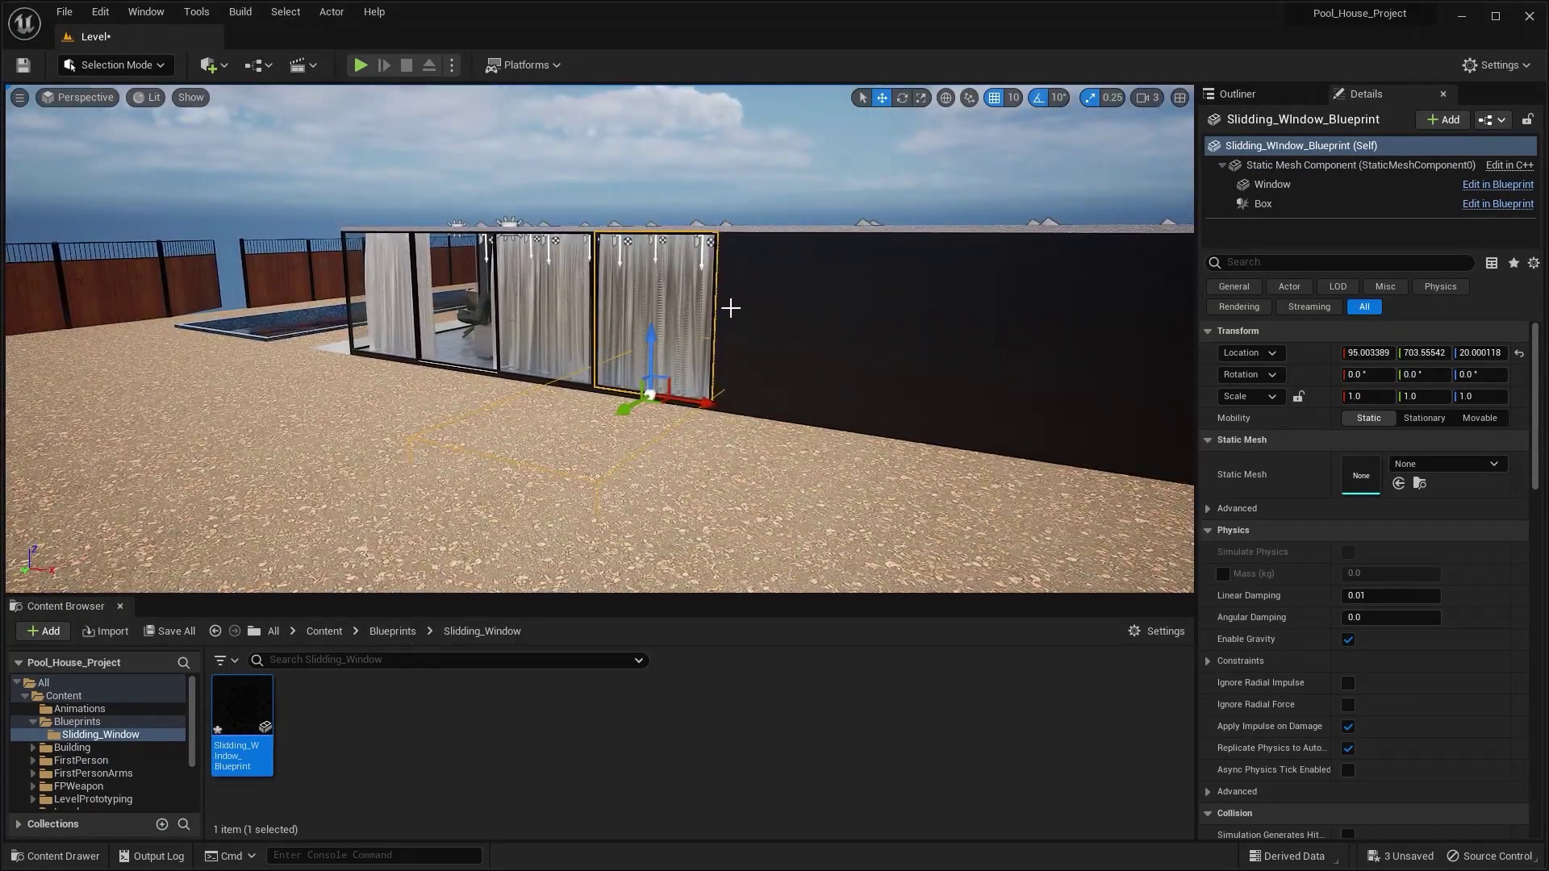
{"action": "key", "text": "Escape"}
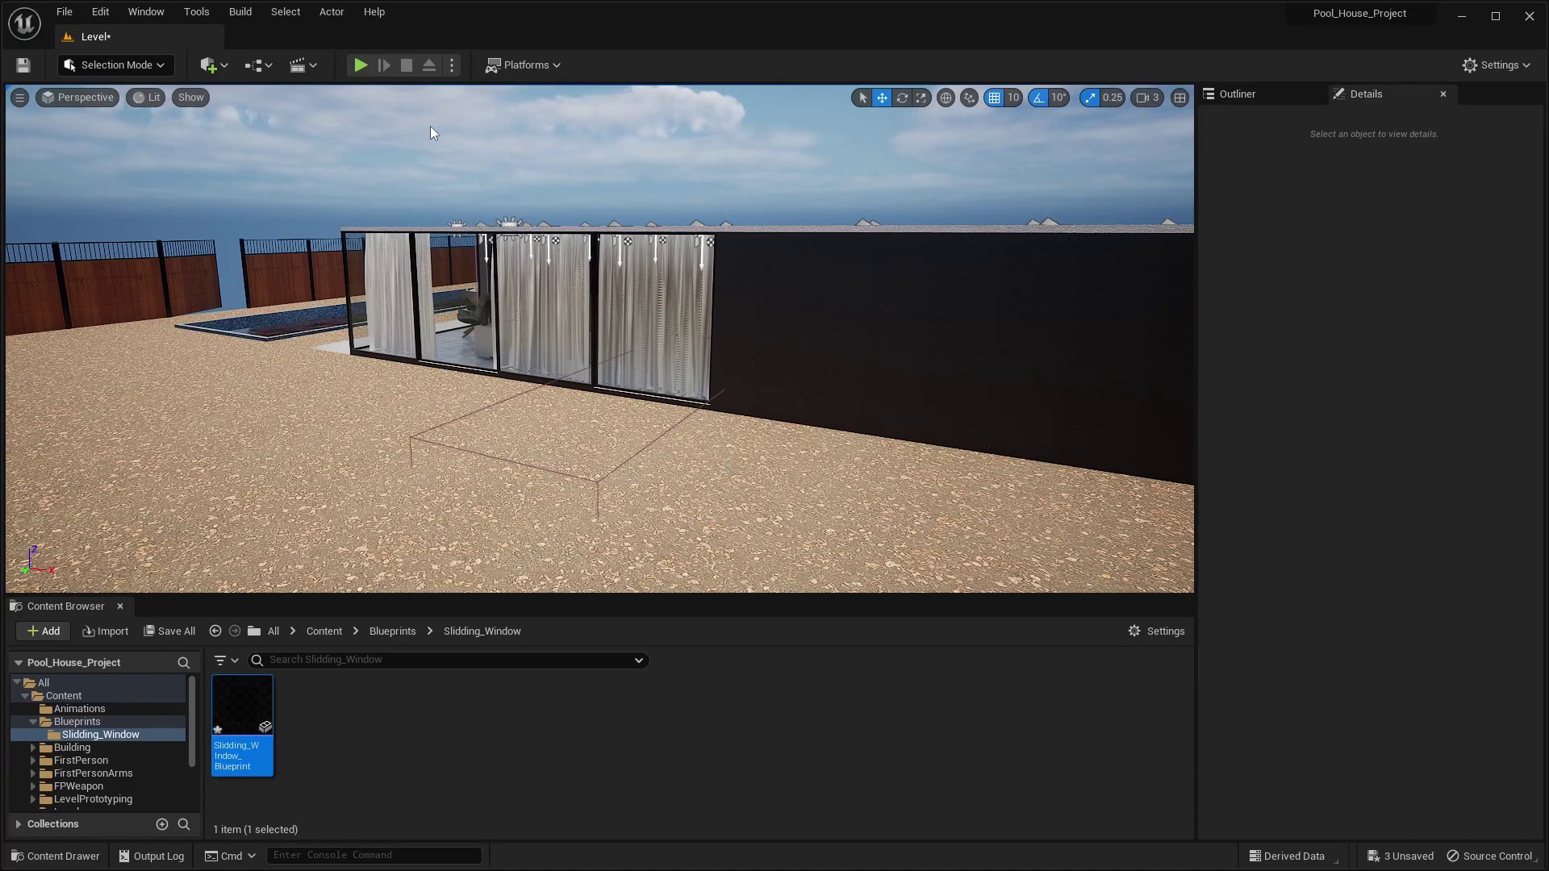
{"action": "left_click", "coordinate": [361, 65]}
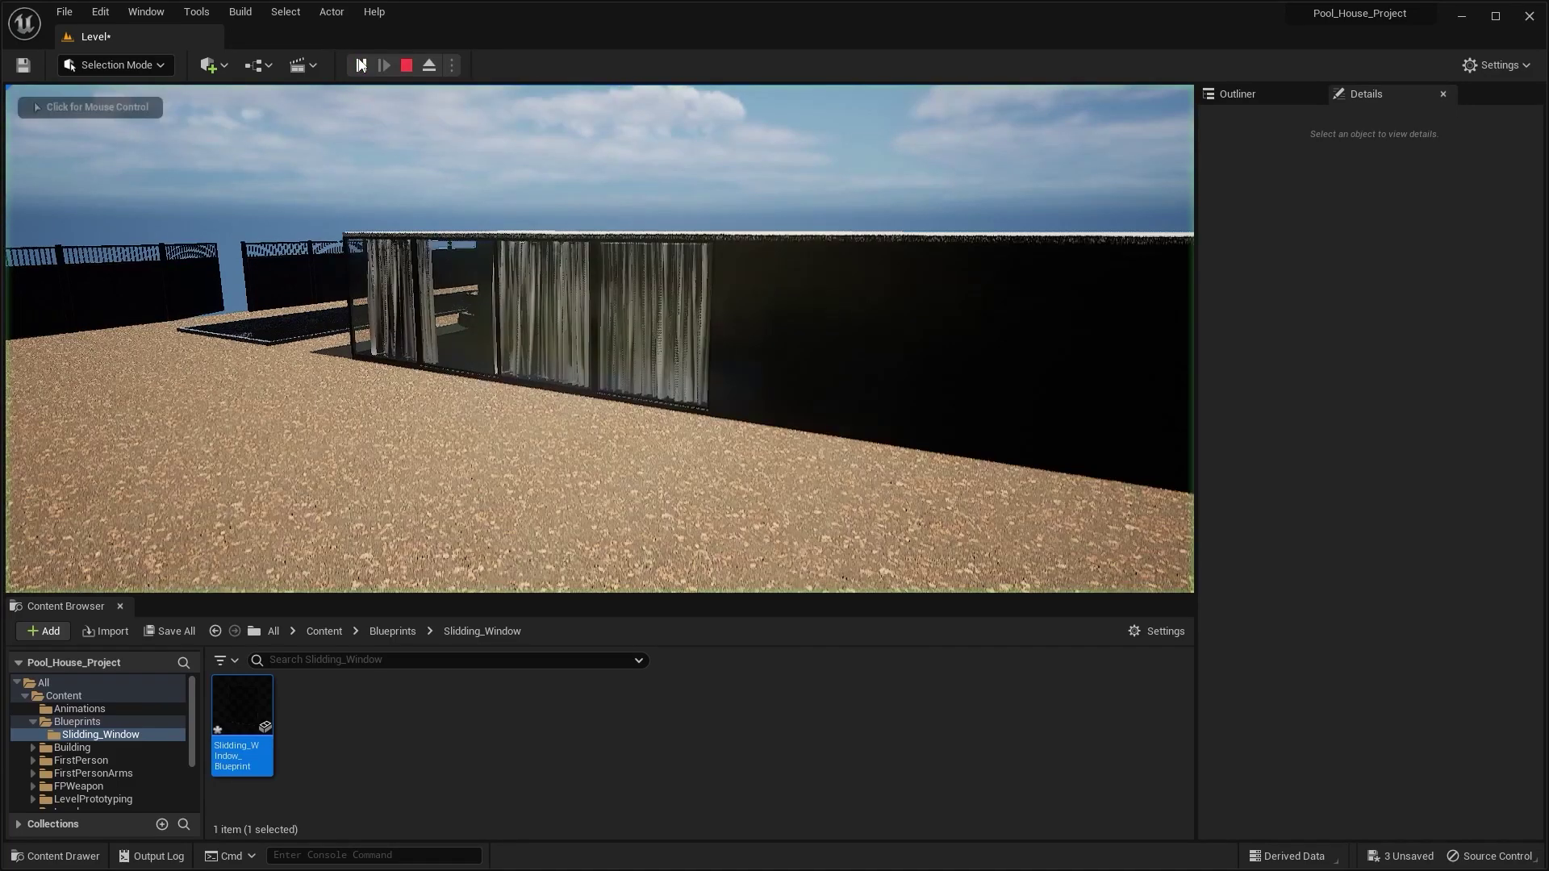
{"action": "left_click", "coordinate": [386, 145]}
{"action": "key", "text": "a"}
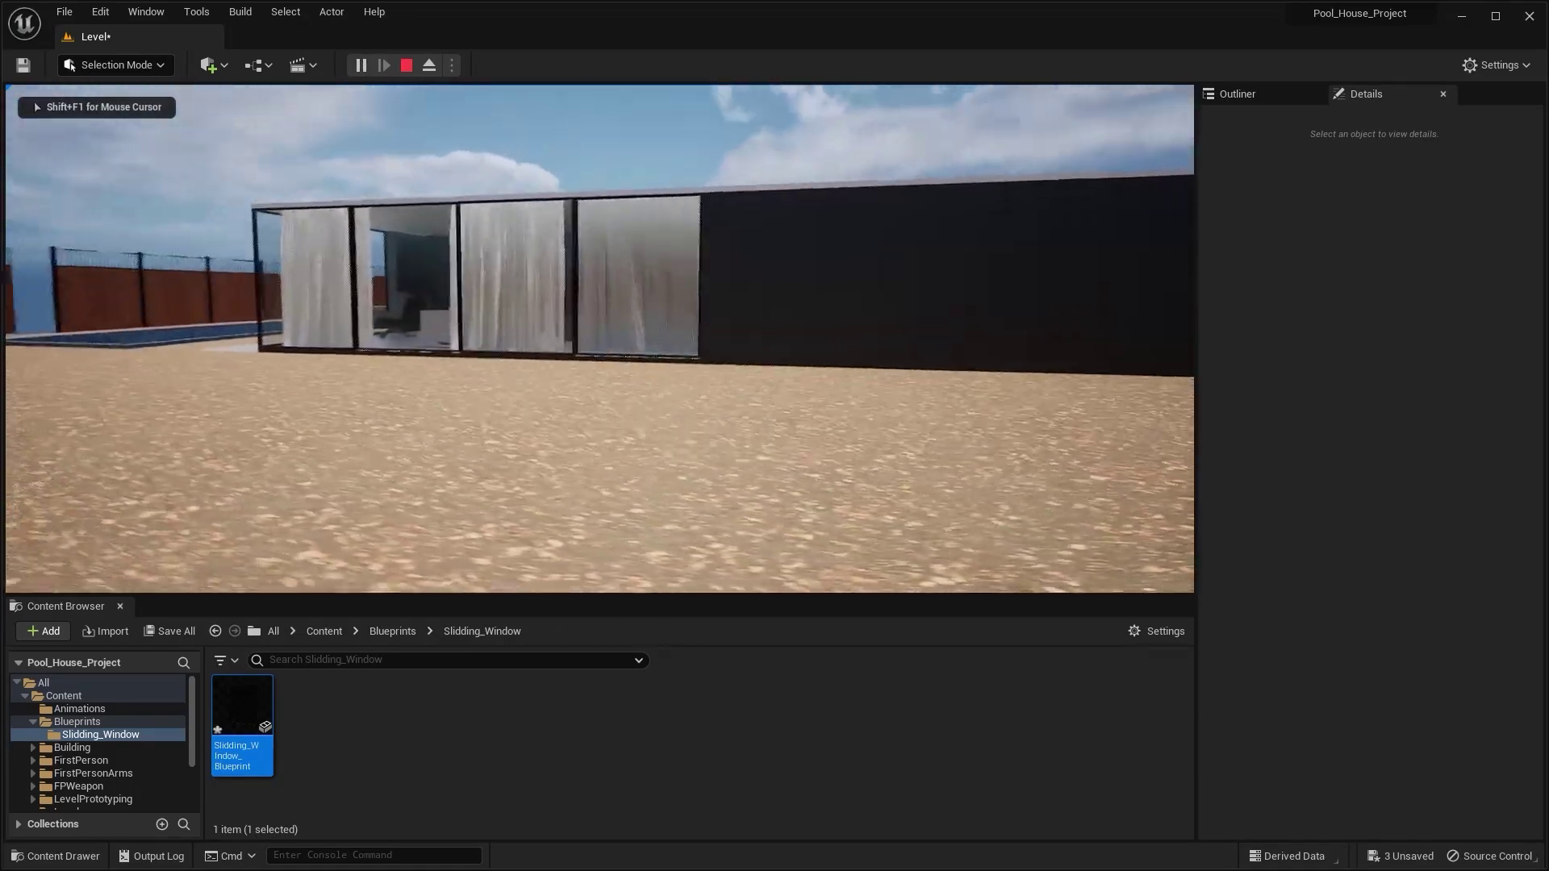
{"action": "key", "text": "w"}
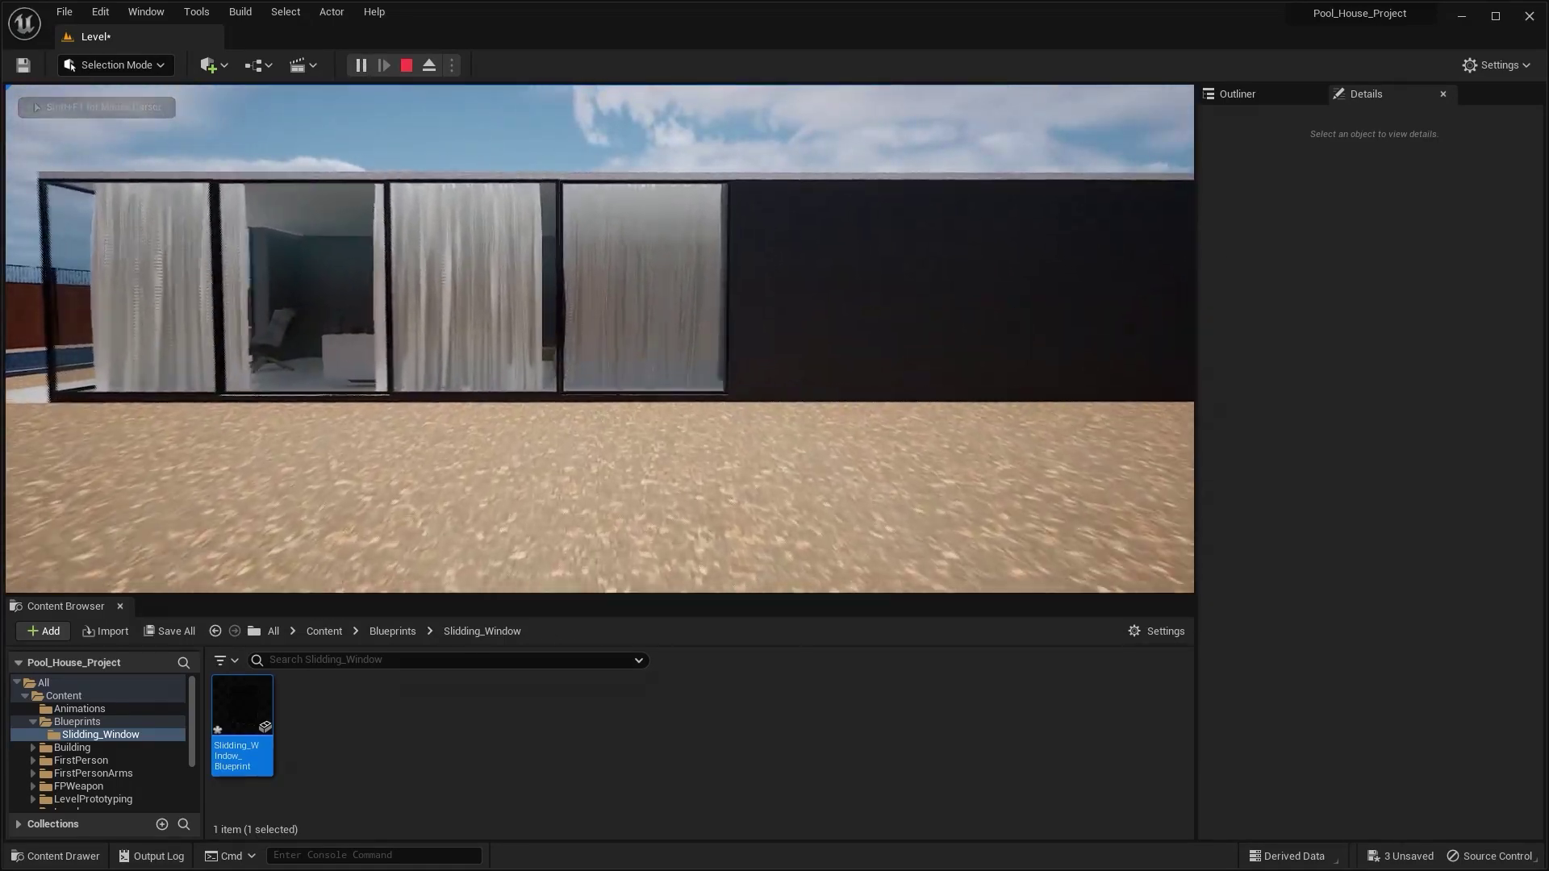
{"action": "key", "text": "w"}
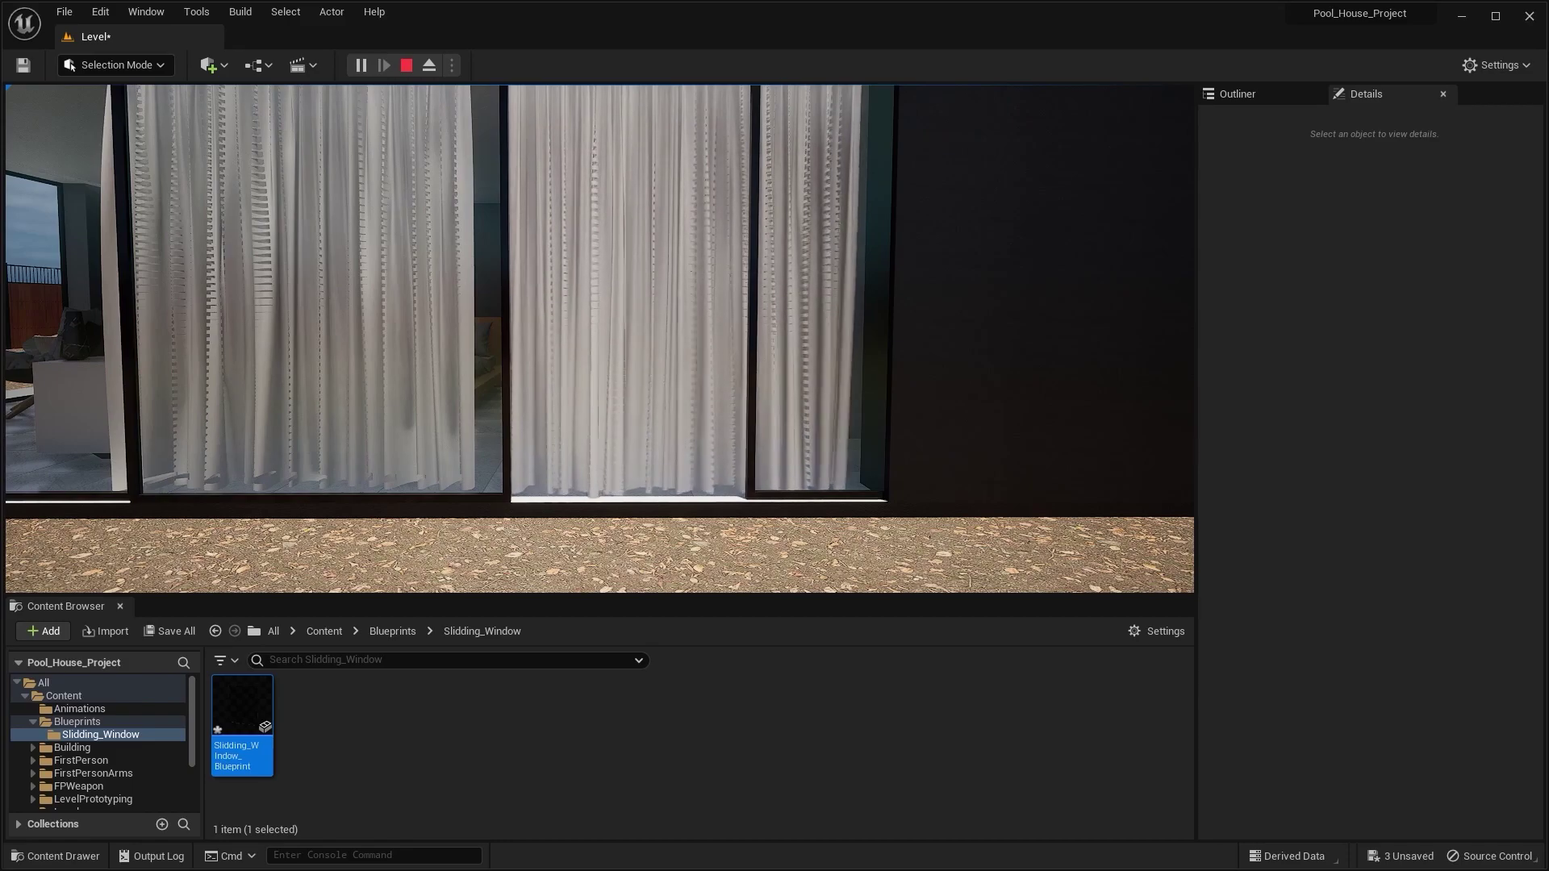
{"action": "key", "text": "Escape"}
{"action": "key", "text": "s"}
{"action": "right_click_drag", "start_coordinate": [871, 197], "coordinate": [758, 242]}
Step: Reopen the sliding window Blueprint, set the Set Relative Location node's New Location X to -150, and compile
{"action": "double_click", "coordinate": [258, 688]}
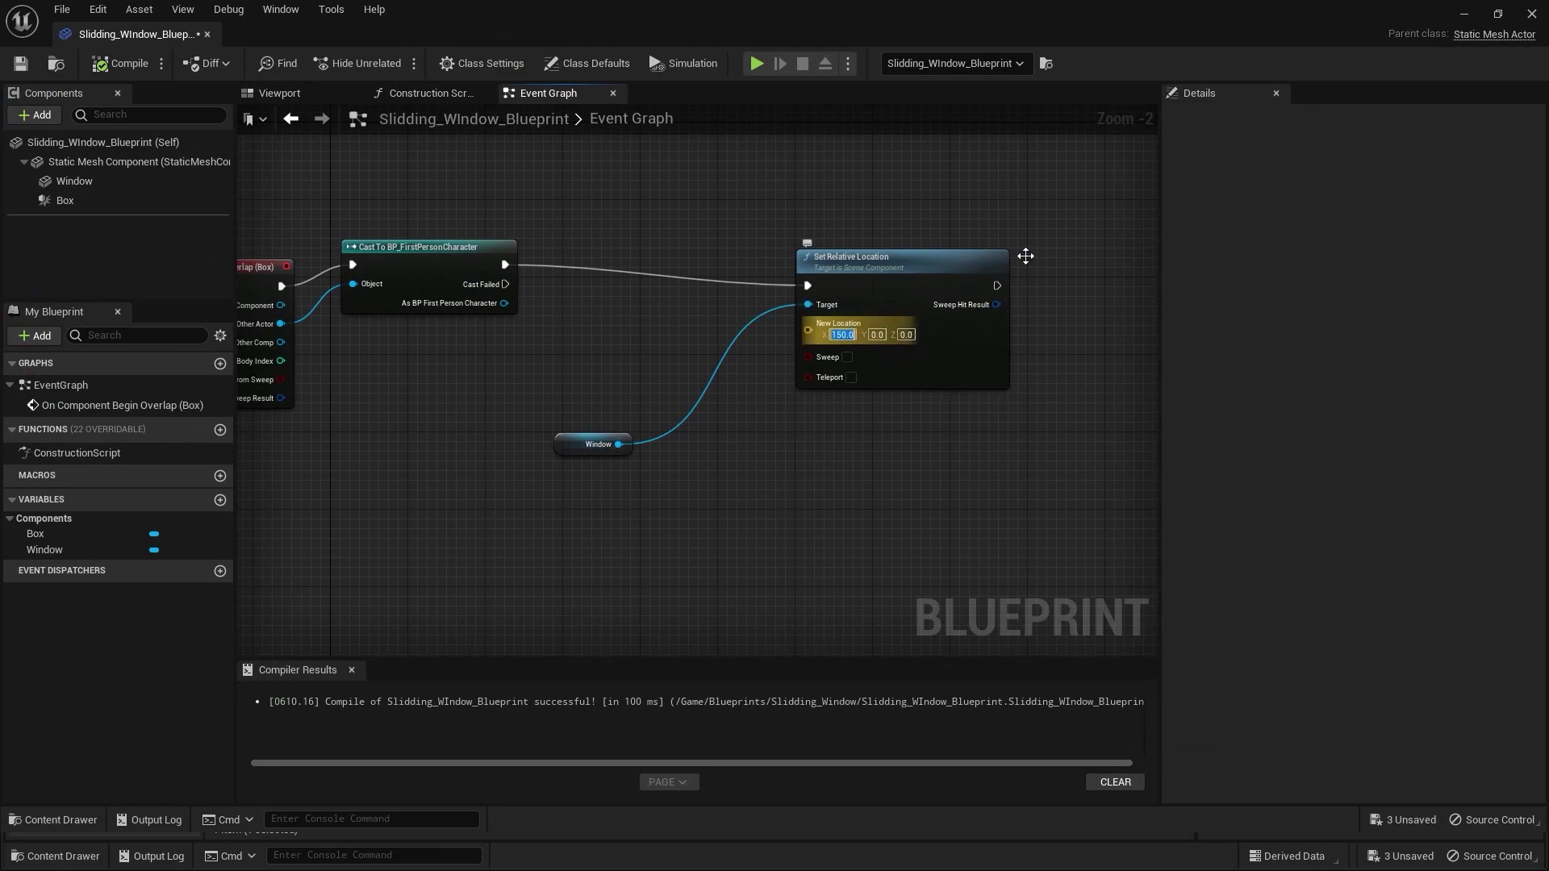
{"action": "type", "text": "-15"}
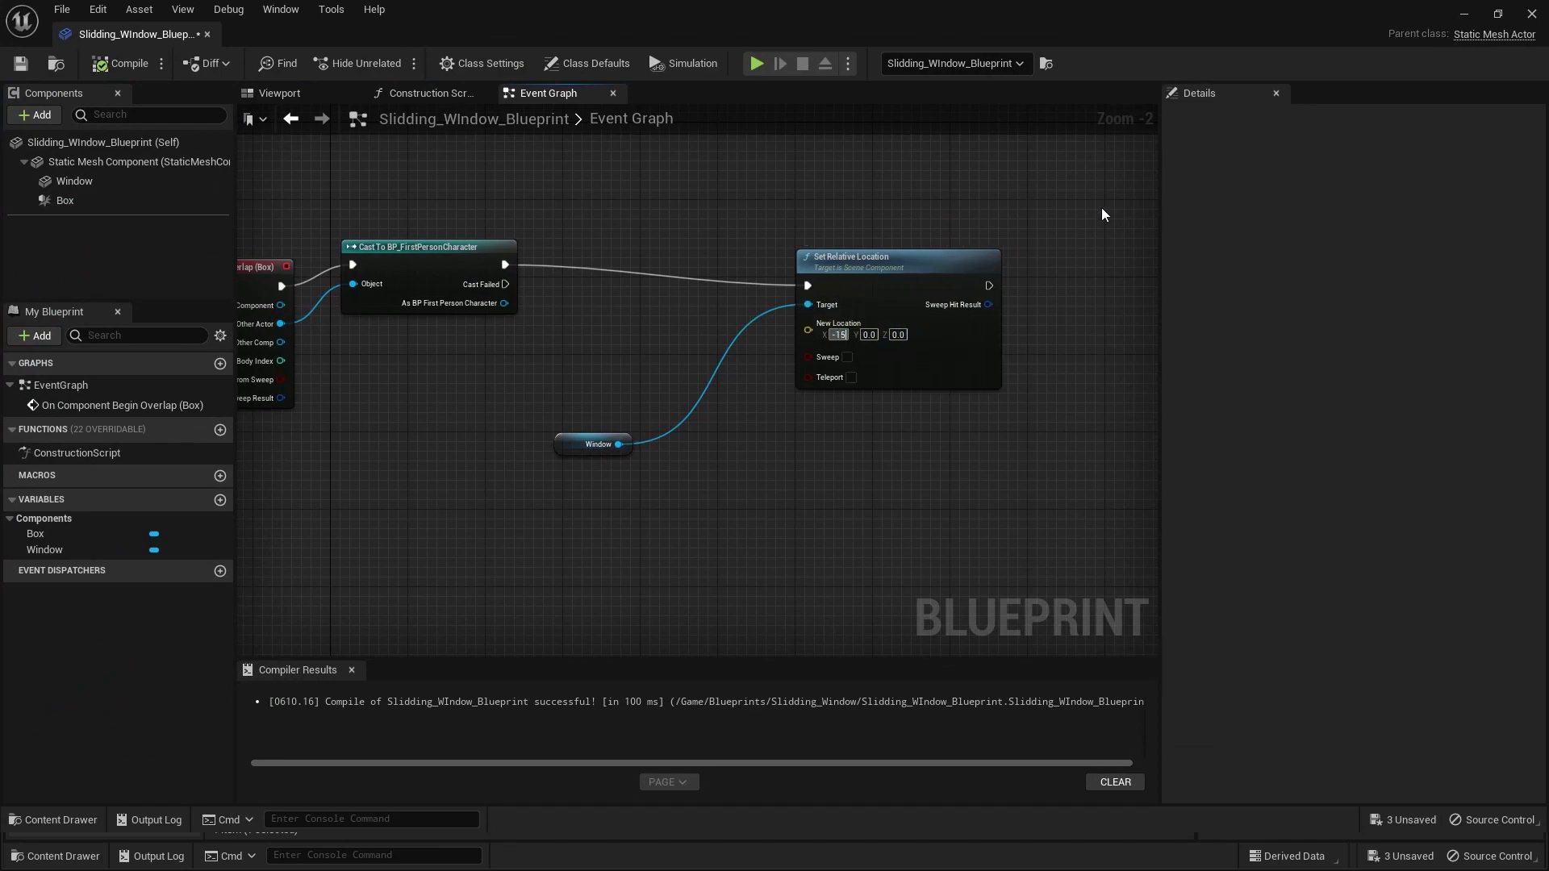
{"action": "type", "text": "0"}
{"action": "key", "text": "Return"}
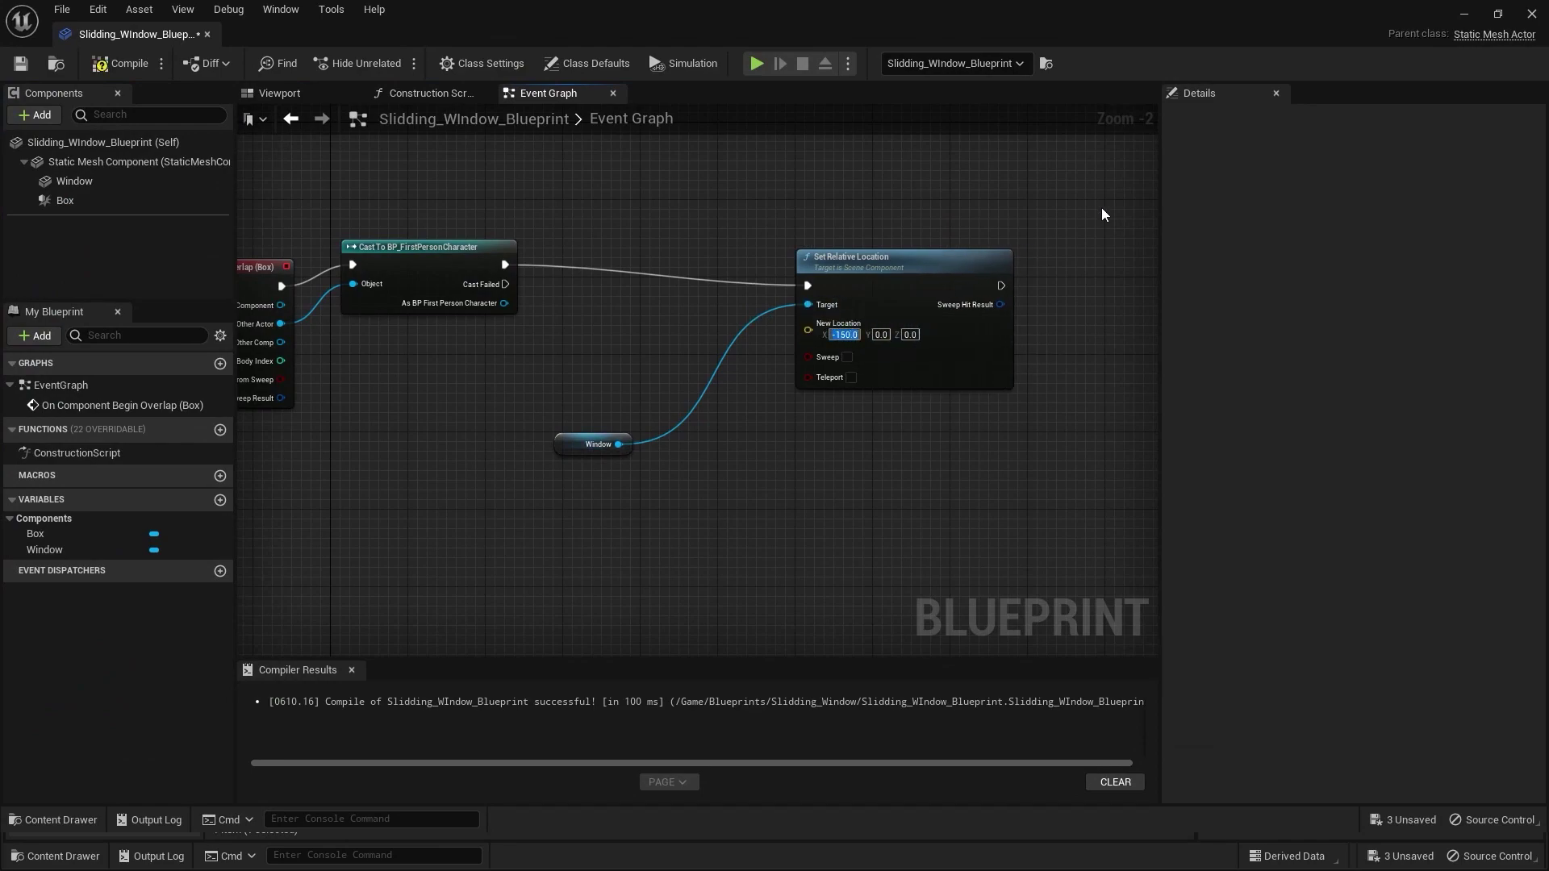
{"action": "left_click", "coordinate": [129, 71]}
Step: Return to the level and play it, walking into the collision box to check the window's reversed movement
{"action": "left_click", "coordinate": [1462, 16]}
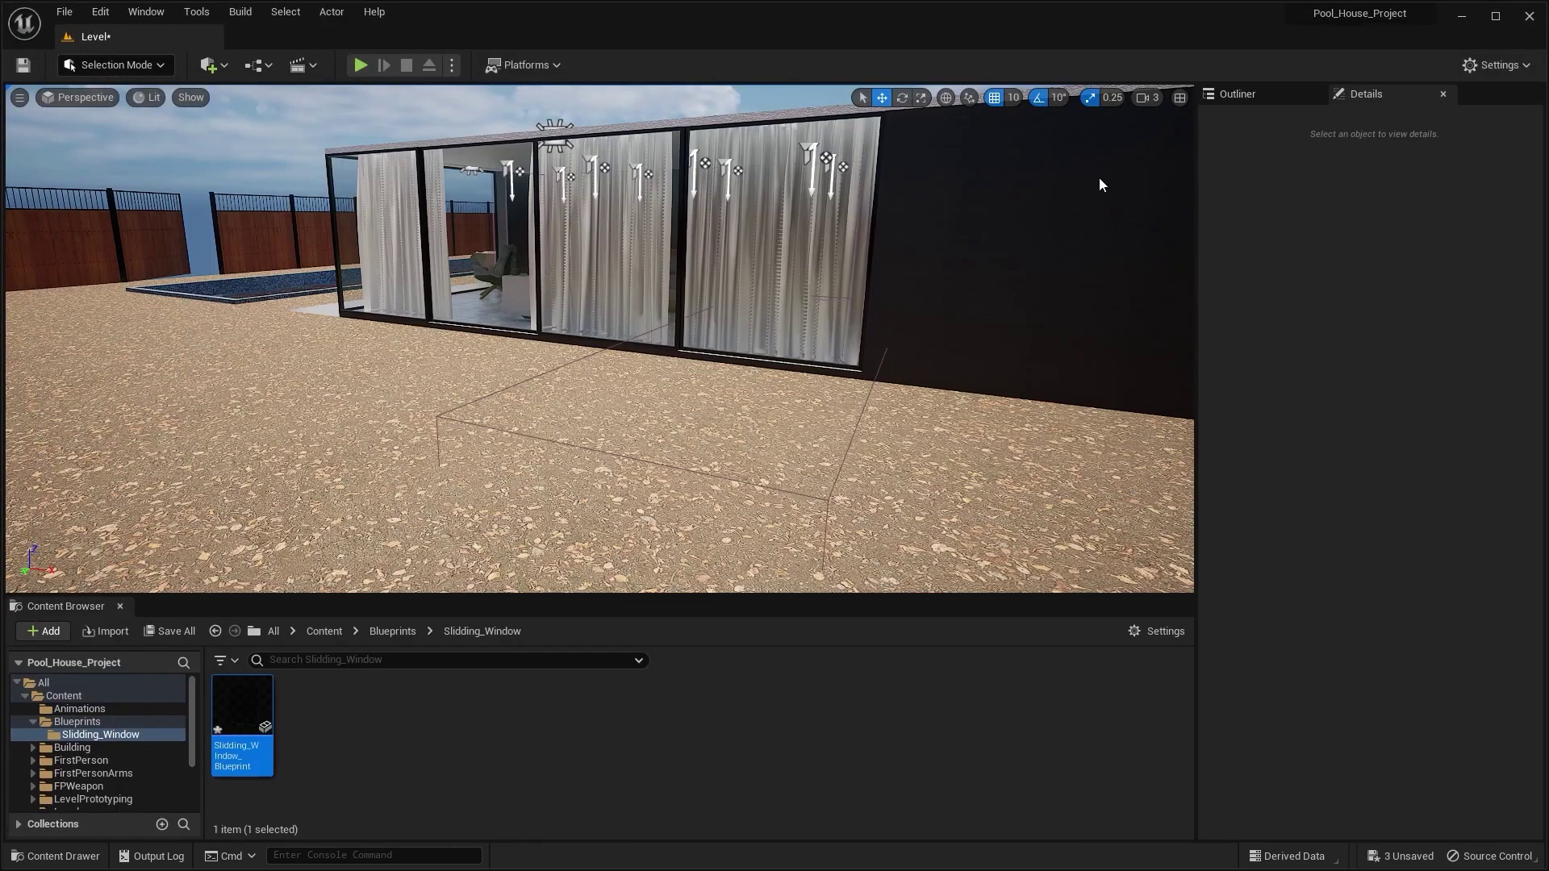
{"action": "left_click", "coordinate": [367, 71]}
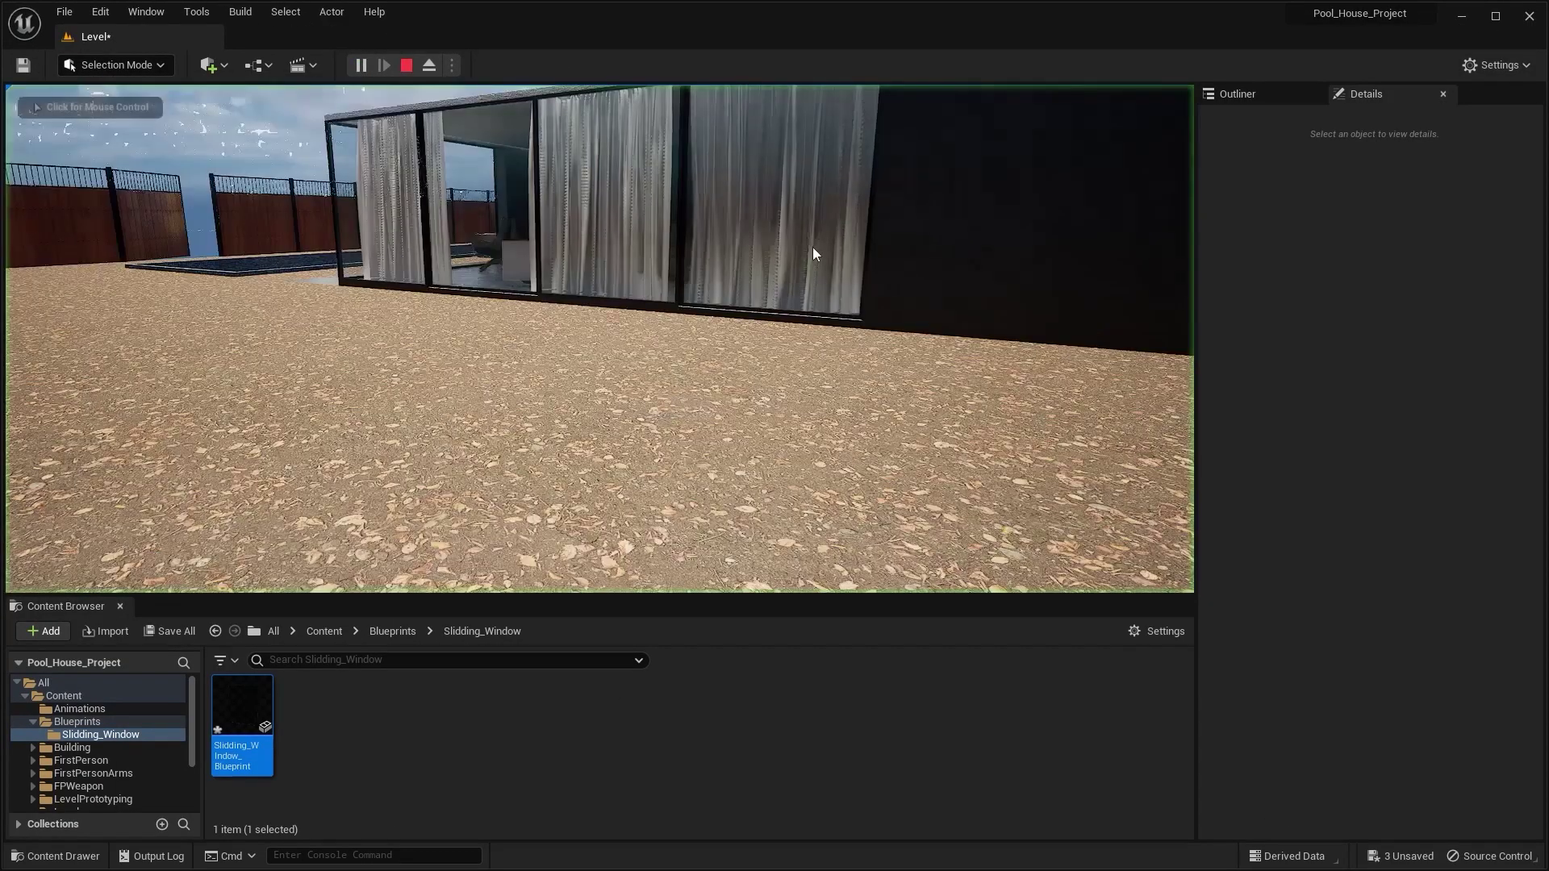
{"action": "key", "text": "w"}
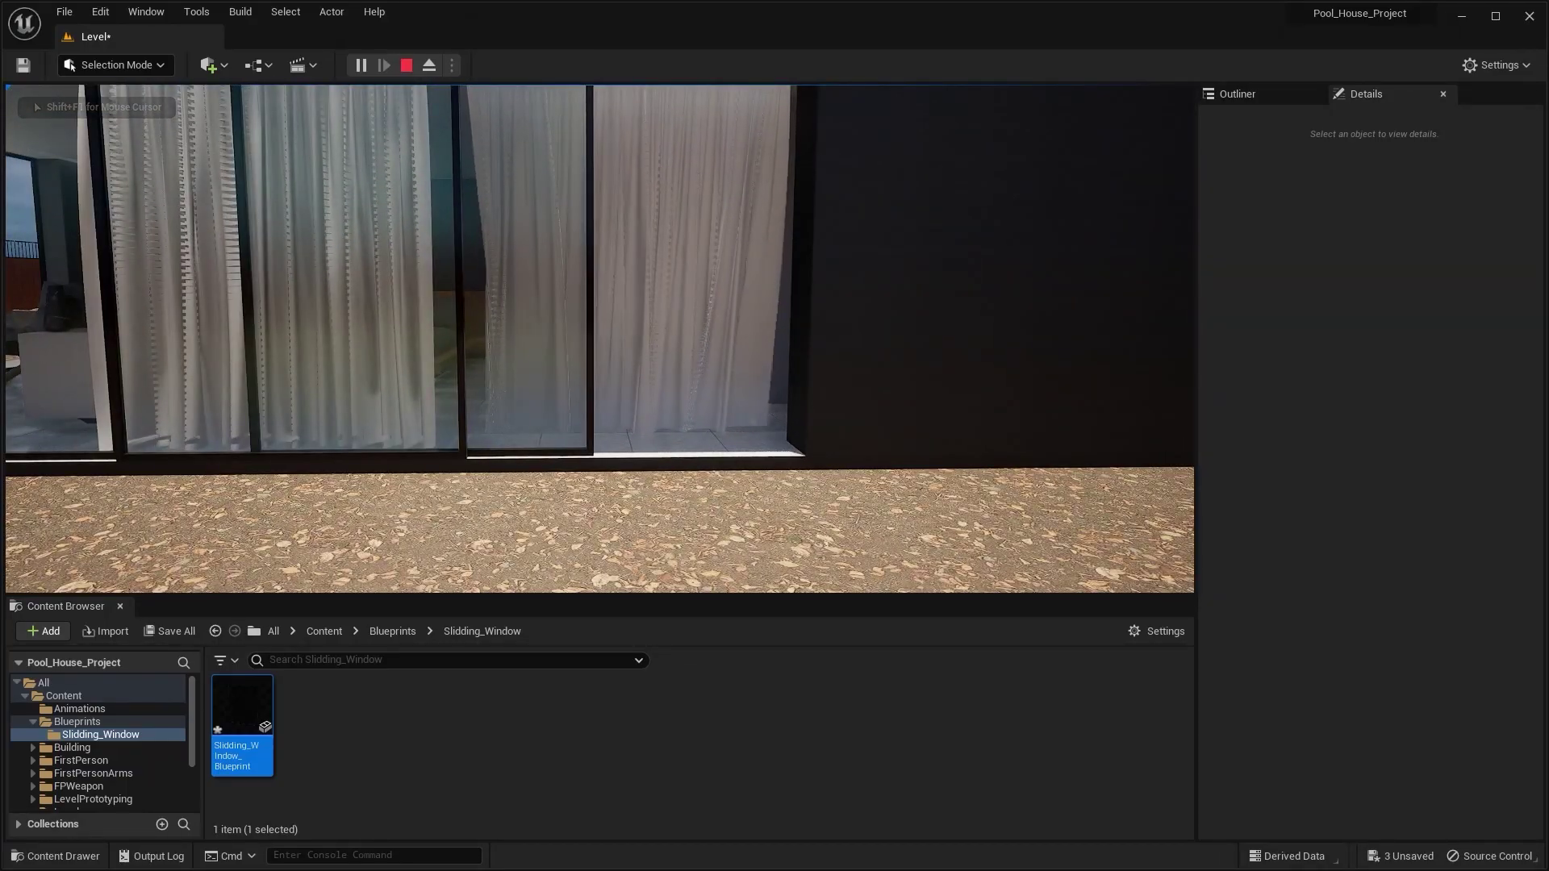
{"action": "key", "text": "w"}
{"action": "key", "text": "w"}
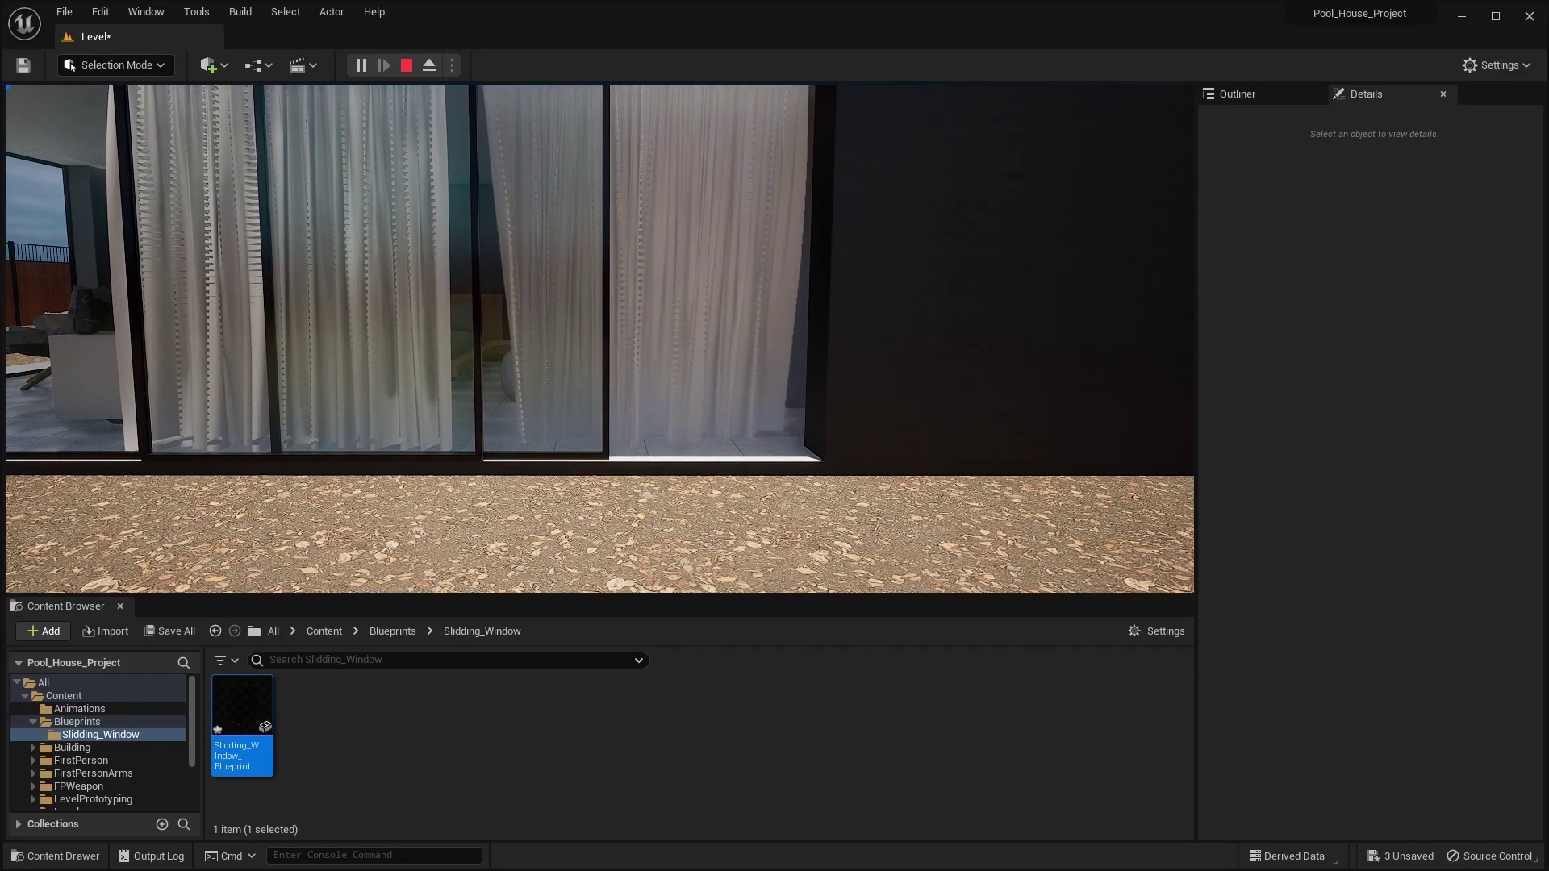
{"action": "key", "text": "Escape"}
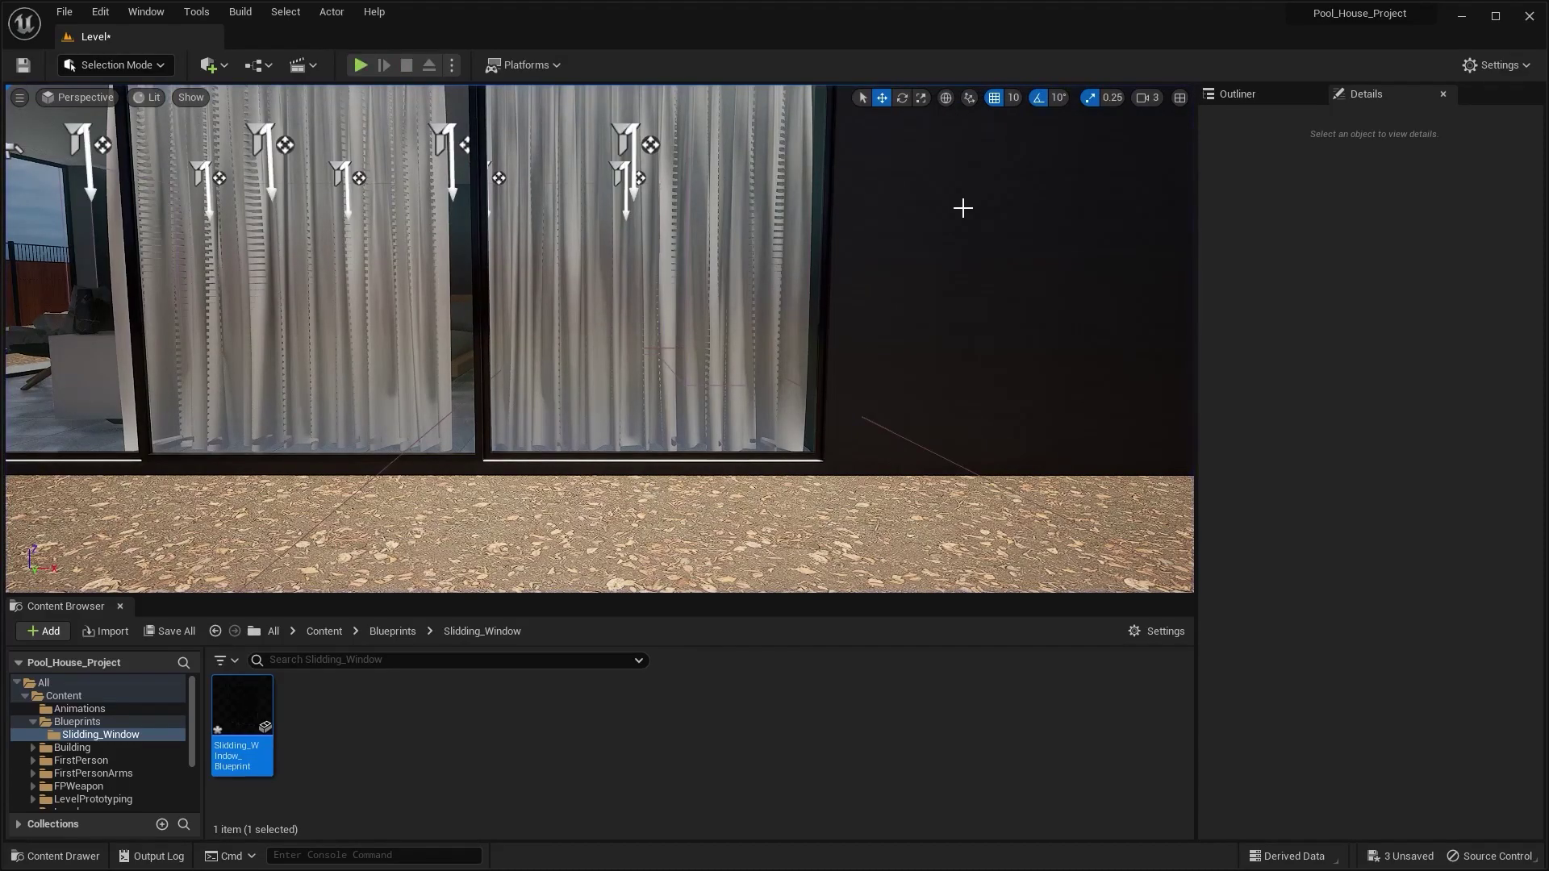
Step: Replay the level from farther back and approach the window to observe how abruptly it moves, then stop playing
{"action": "key", "text": "s"}
{"action": "right_click_drag", "start_coordinate": [963, 208], "coordinate": [963, 208]}
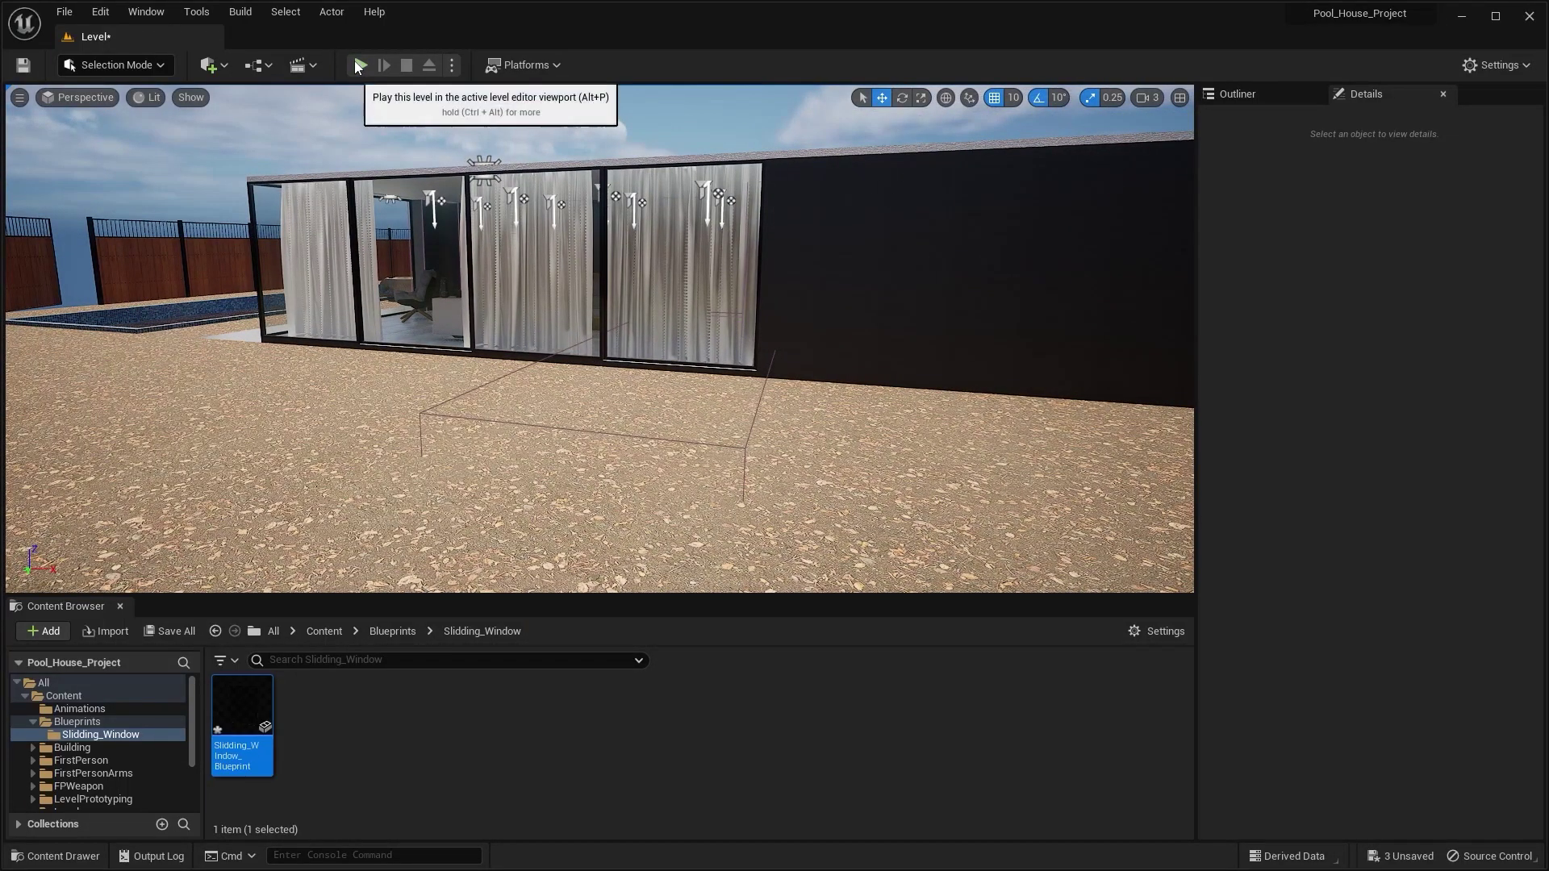
{"action": "key", "text": "alt+p"}
{"action": "key", "text": "w"}
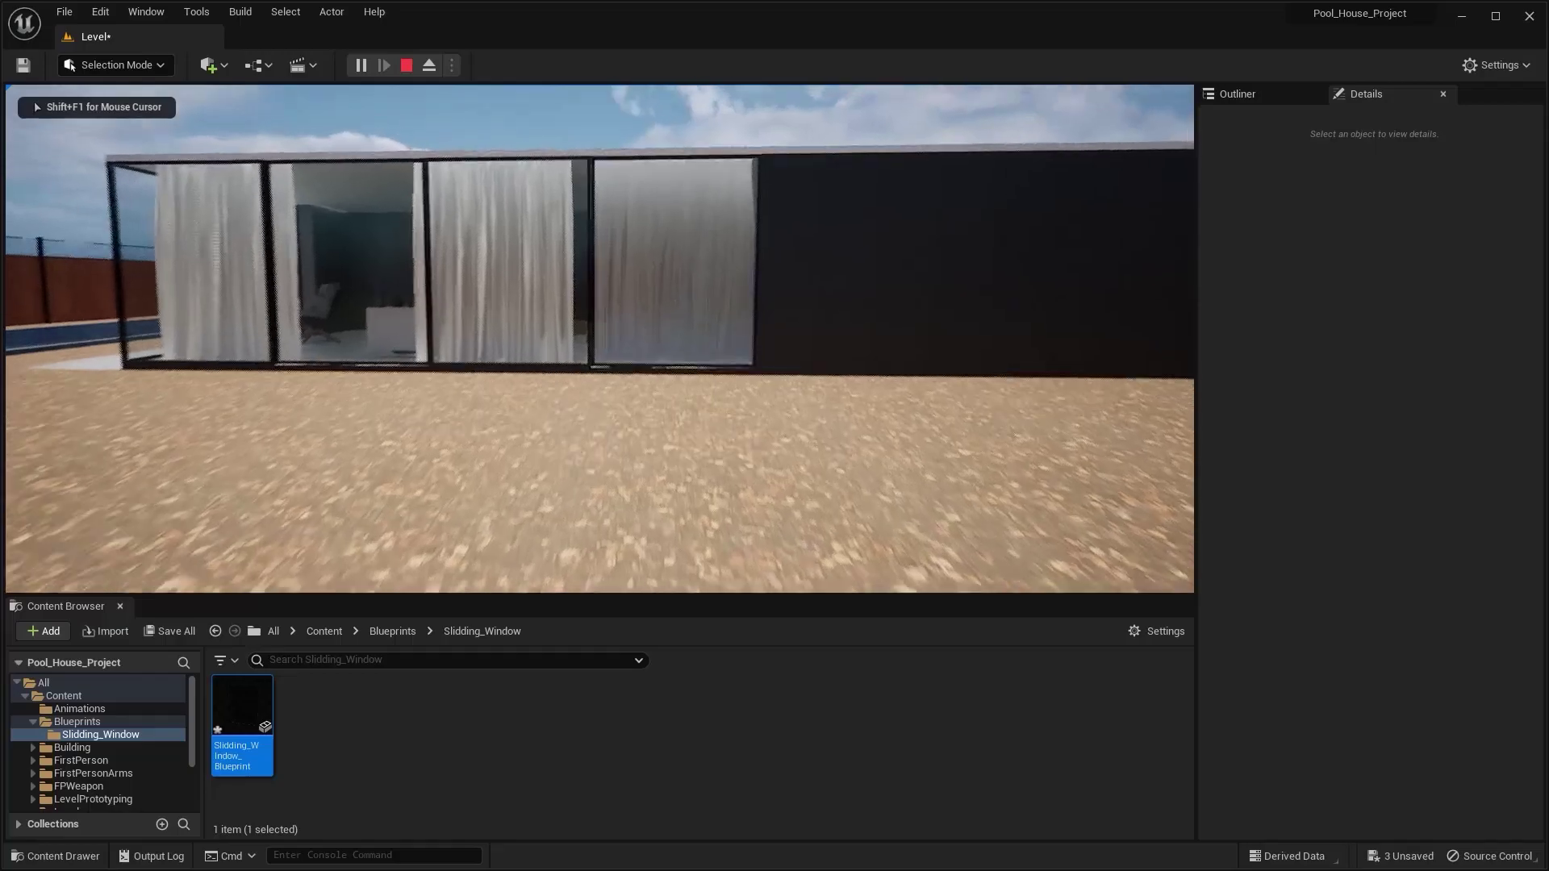
{"action": "key", "text": "w"}
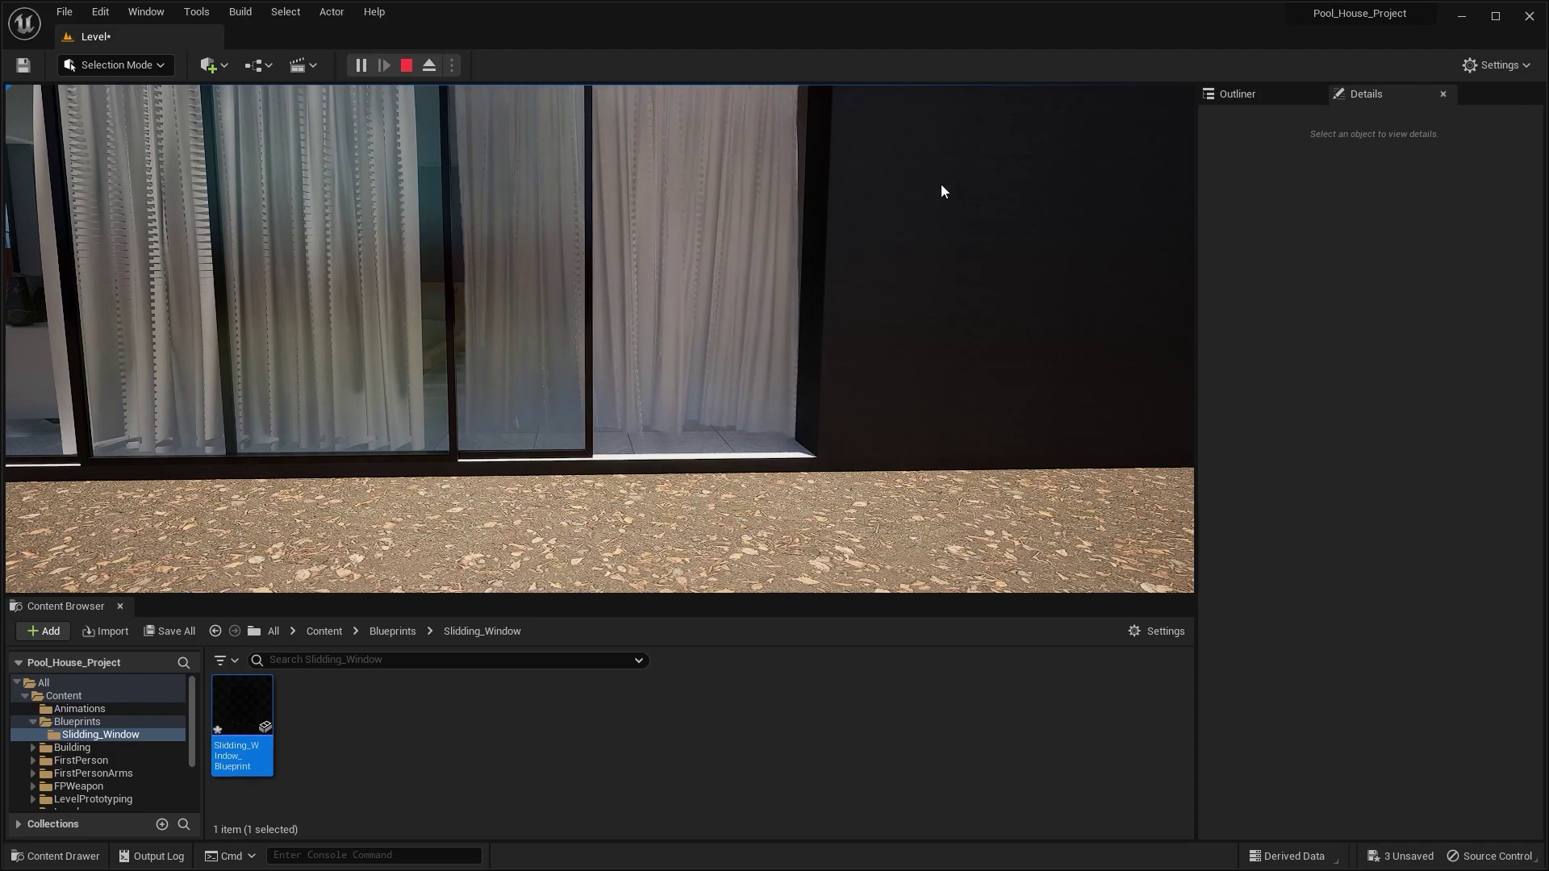
{"action": "key", "text": "Escape"}
{"action": "key", "text": "s"}
{"action": "right_click_drag", "start_coordinate": [906, 333], "coordinate": [795, 355]}
Step: Reopen the sliding window Blueprint and move the Window and Set Relative Location nodes farther from the cast node to make room
{"action": "double_click", "coordinate": [242, 710]}
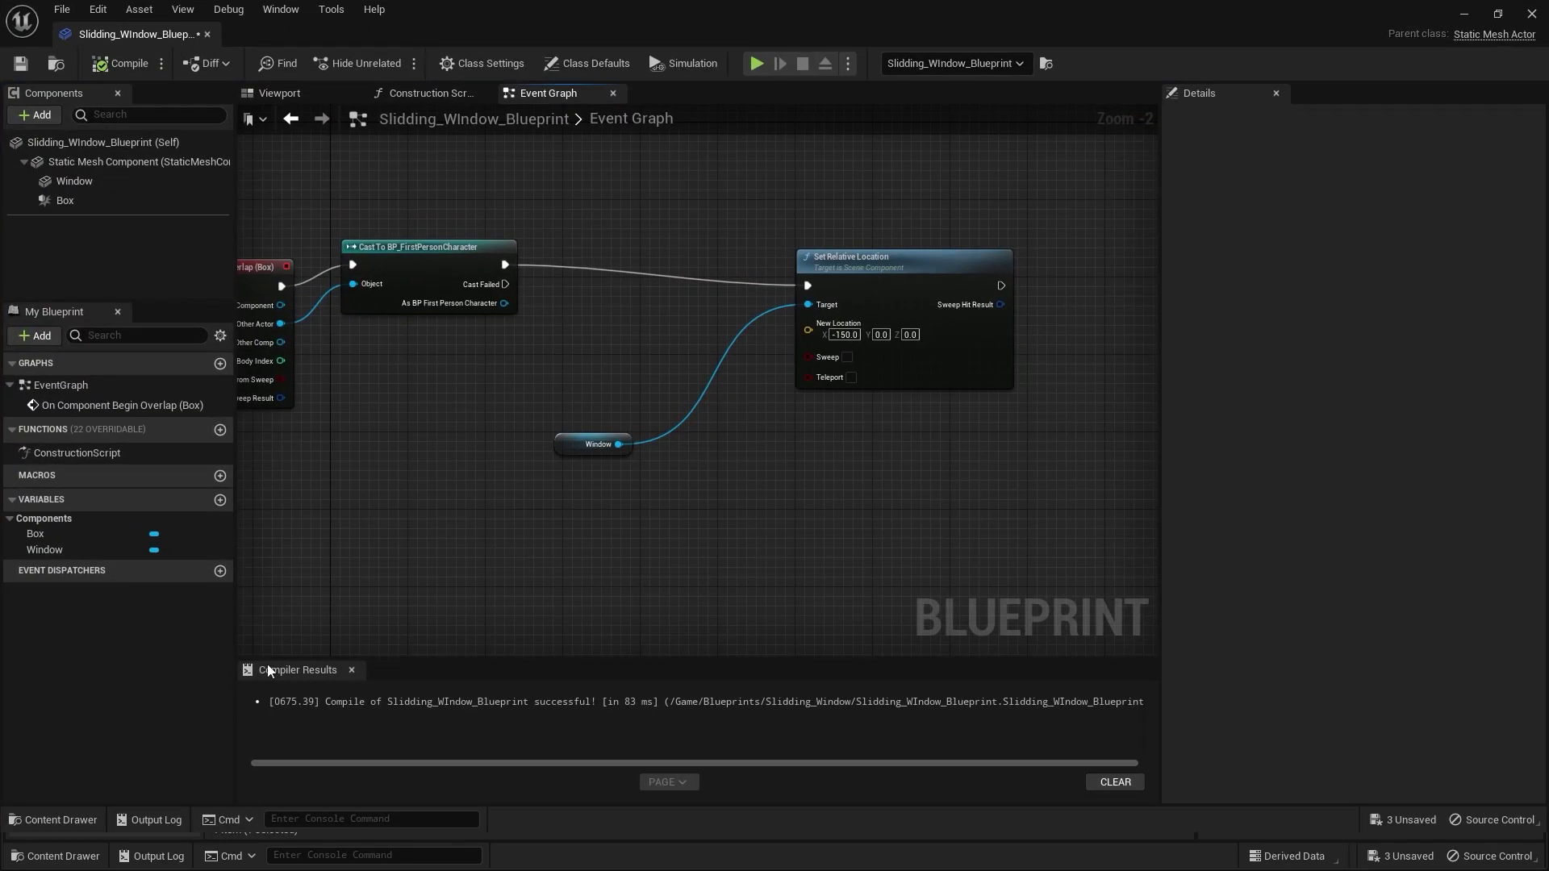
{"action": "scroll", "coordinate": [879, 467], "scroll_direction": "down", "scroll_amount": 4}
{"action": "right_click_drag", "start_coordinate": [972, 458], "coordinate": [782, 435]}
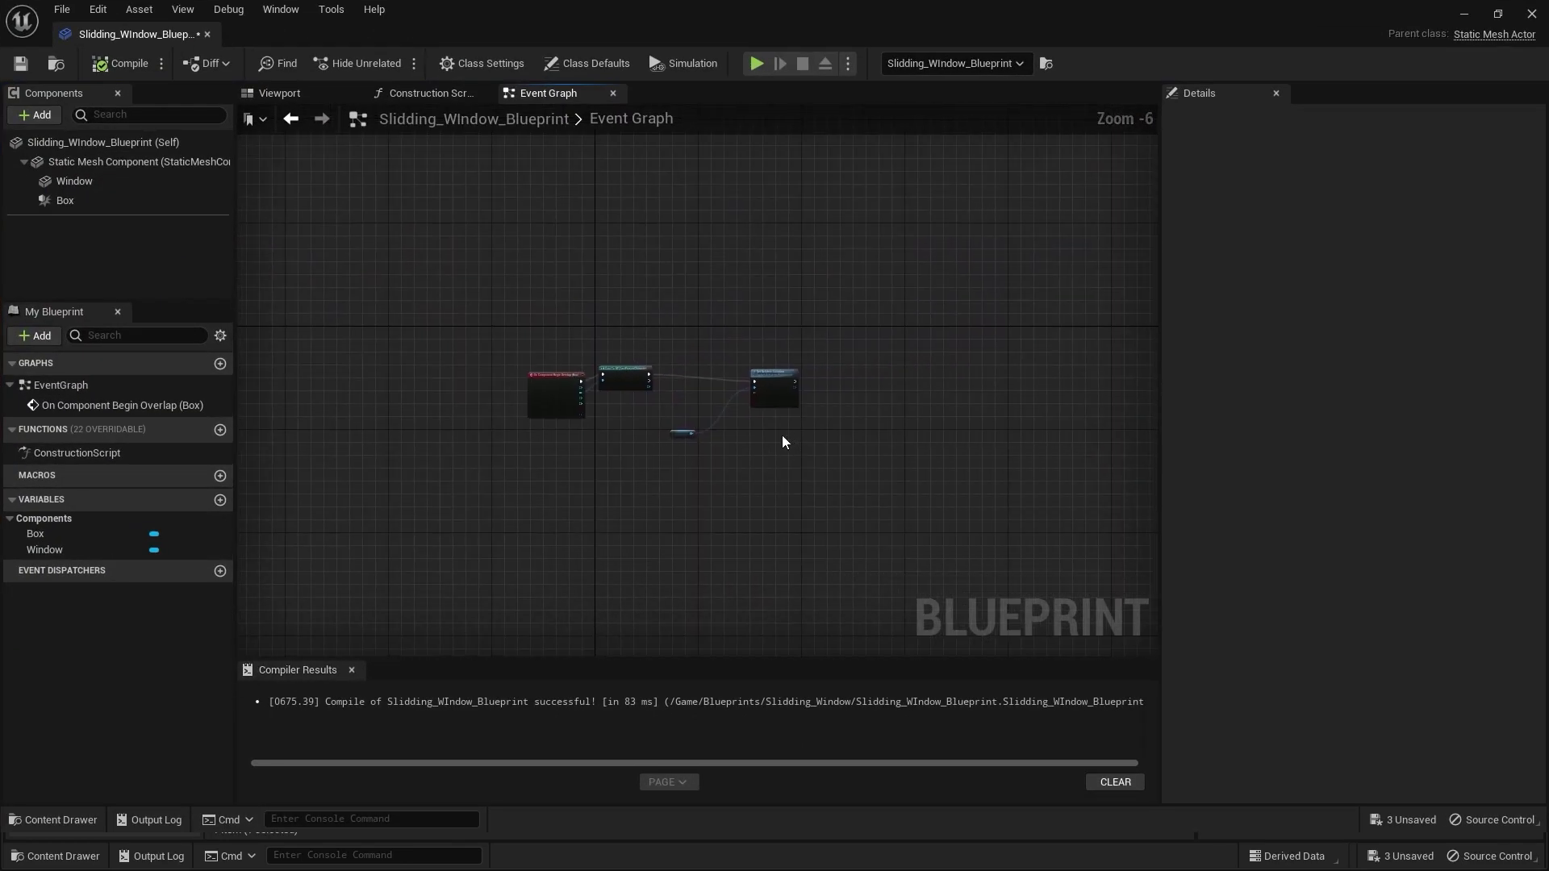
{"action": "scroll", "coordinate": [778, 434], "scroll_direction": "up", "scroll_amount": 1}
{"action": "left_click_drag", "start_coordinate": [956, 231], "coordinate": [667, 510]}
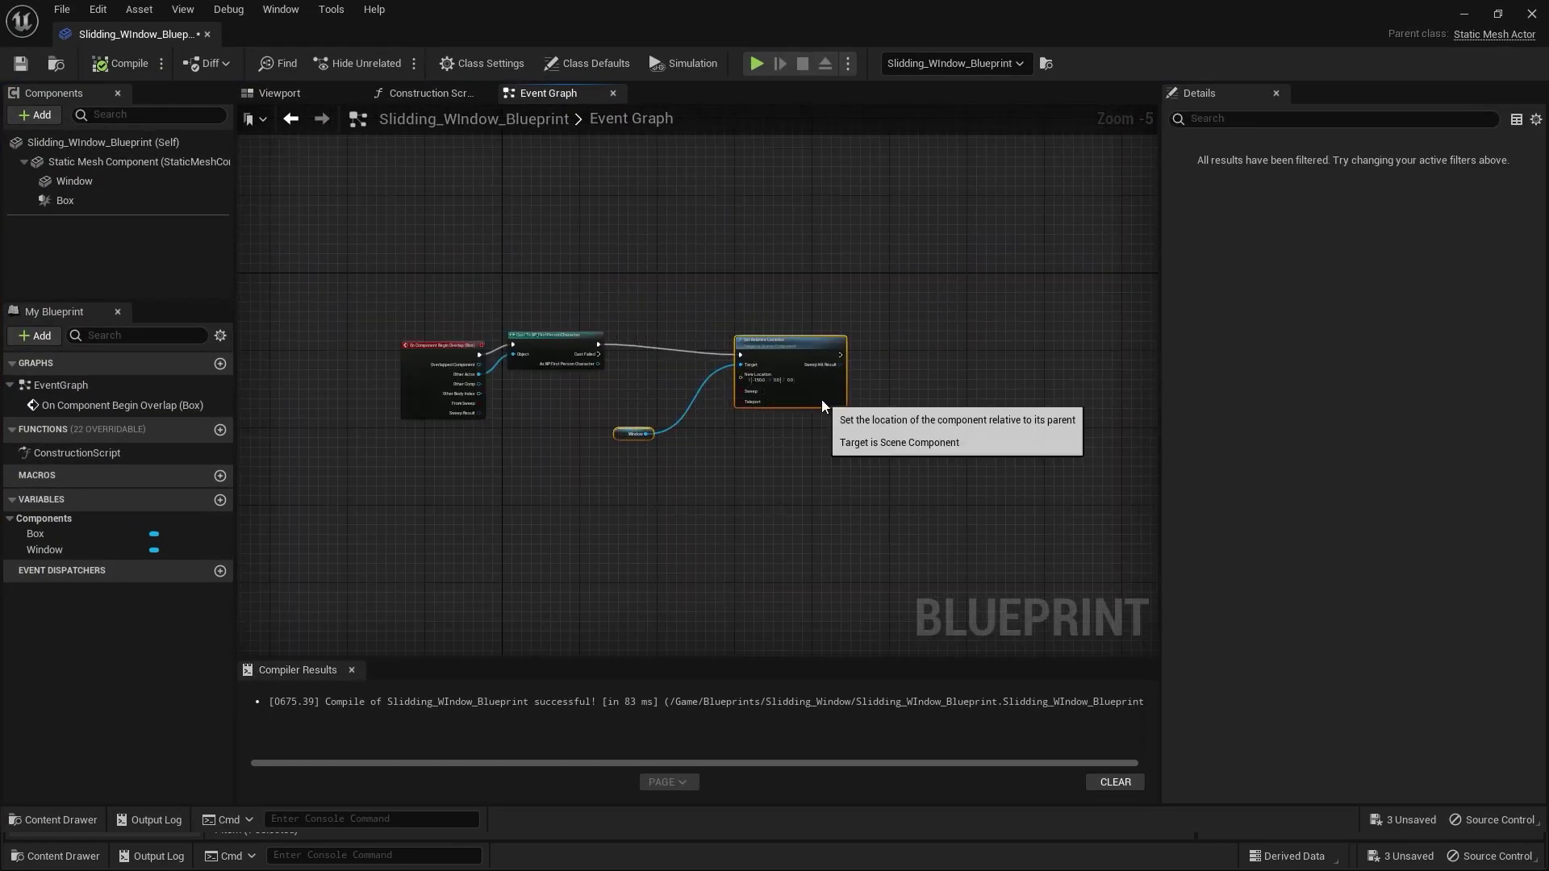
{"action": "left_click_drag", "start_coordinate": [822, 399], "coordinate": [1068, 409]}
{"action": "left_click", "coordinate": [695, 439]}
{"action": "scroll", "coordinate": [744, 411], "scroll_direction": "up", "scroll_amount": 2}
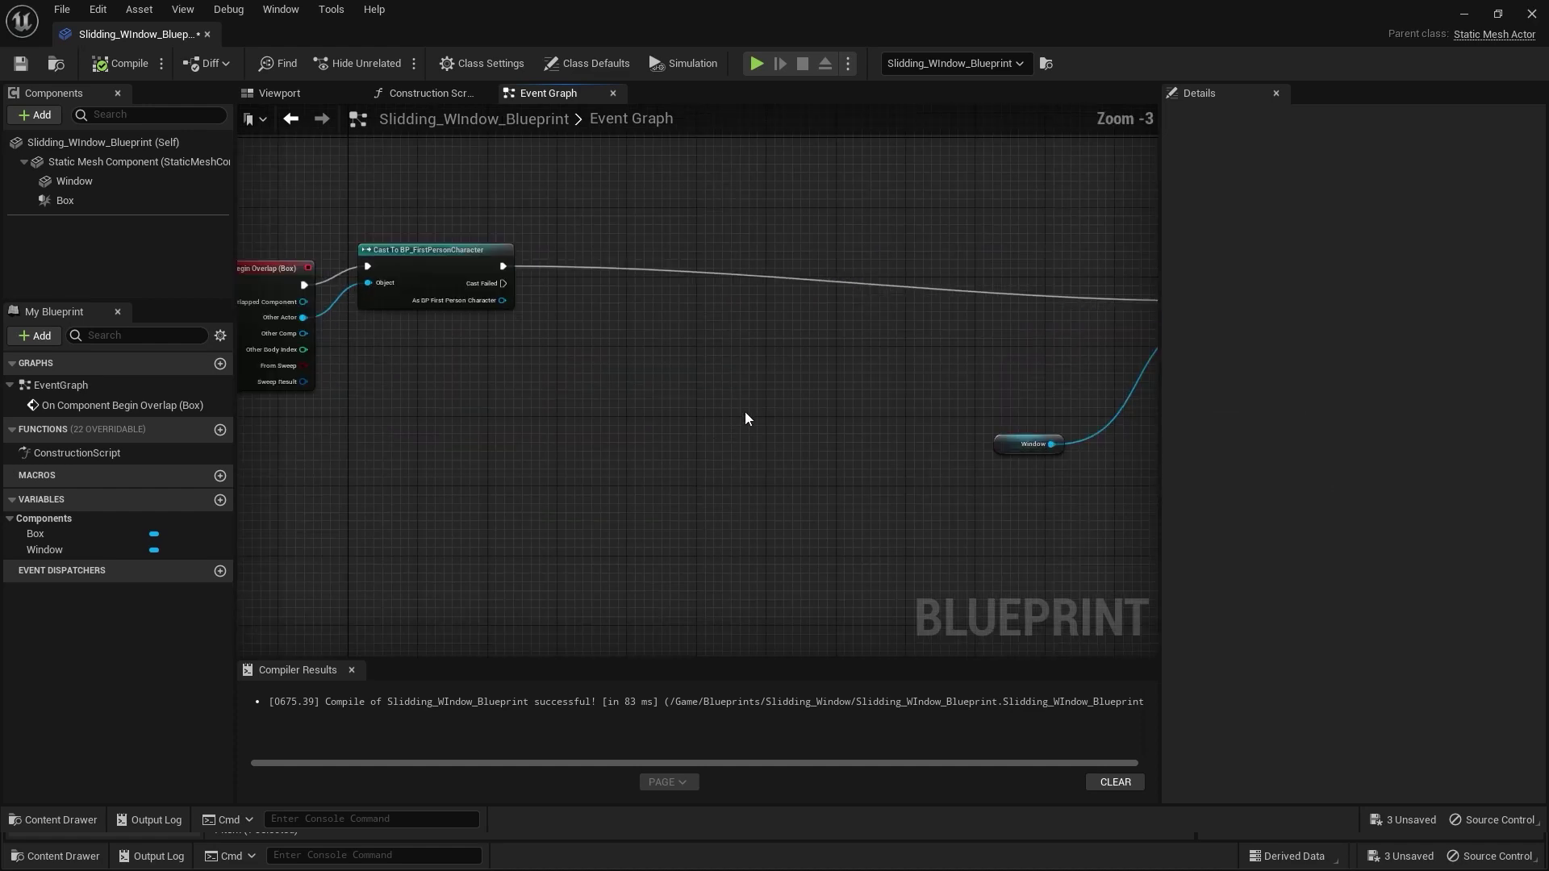
Step: Add a Timeline node with its default name in the gap between the cast and Set Relative Location nodes
{"action": "right_click_drag", "start_coordinate": [744, 412], "coordinate": [664, 418]}
{"action": "right_click_drag", "start_coordinate": [601, 199], "coordinate": [553, 210]}
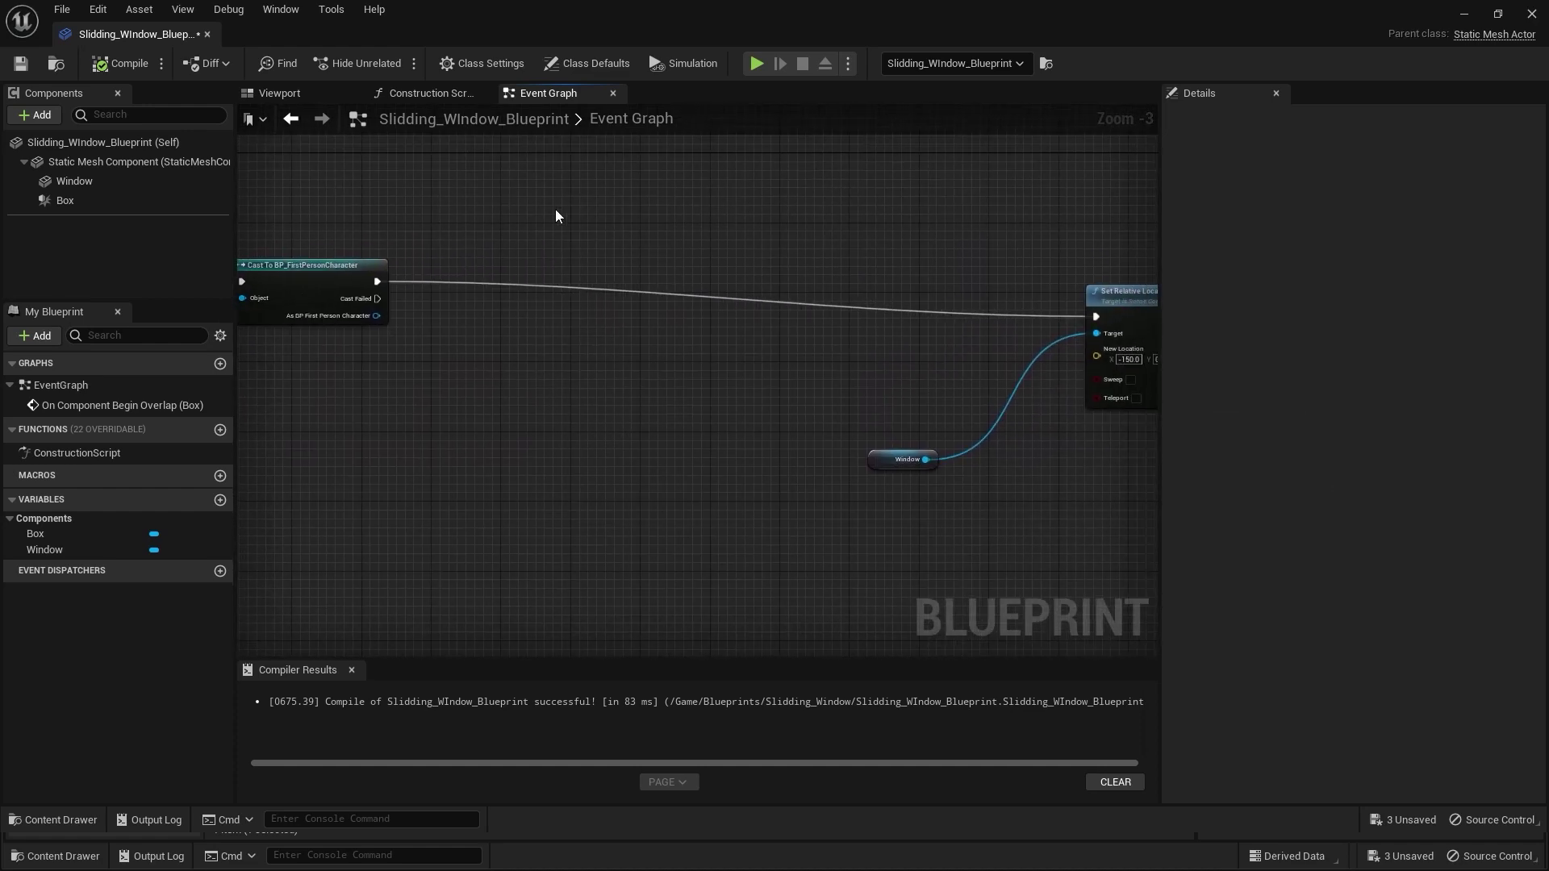
{"action": "right_click", "coordinate": [555, 210]}
{"action": "type", "text": "timeline"}
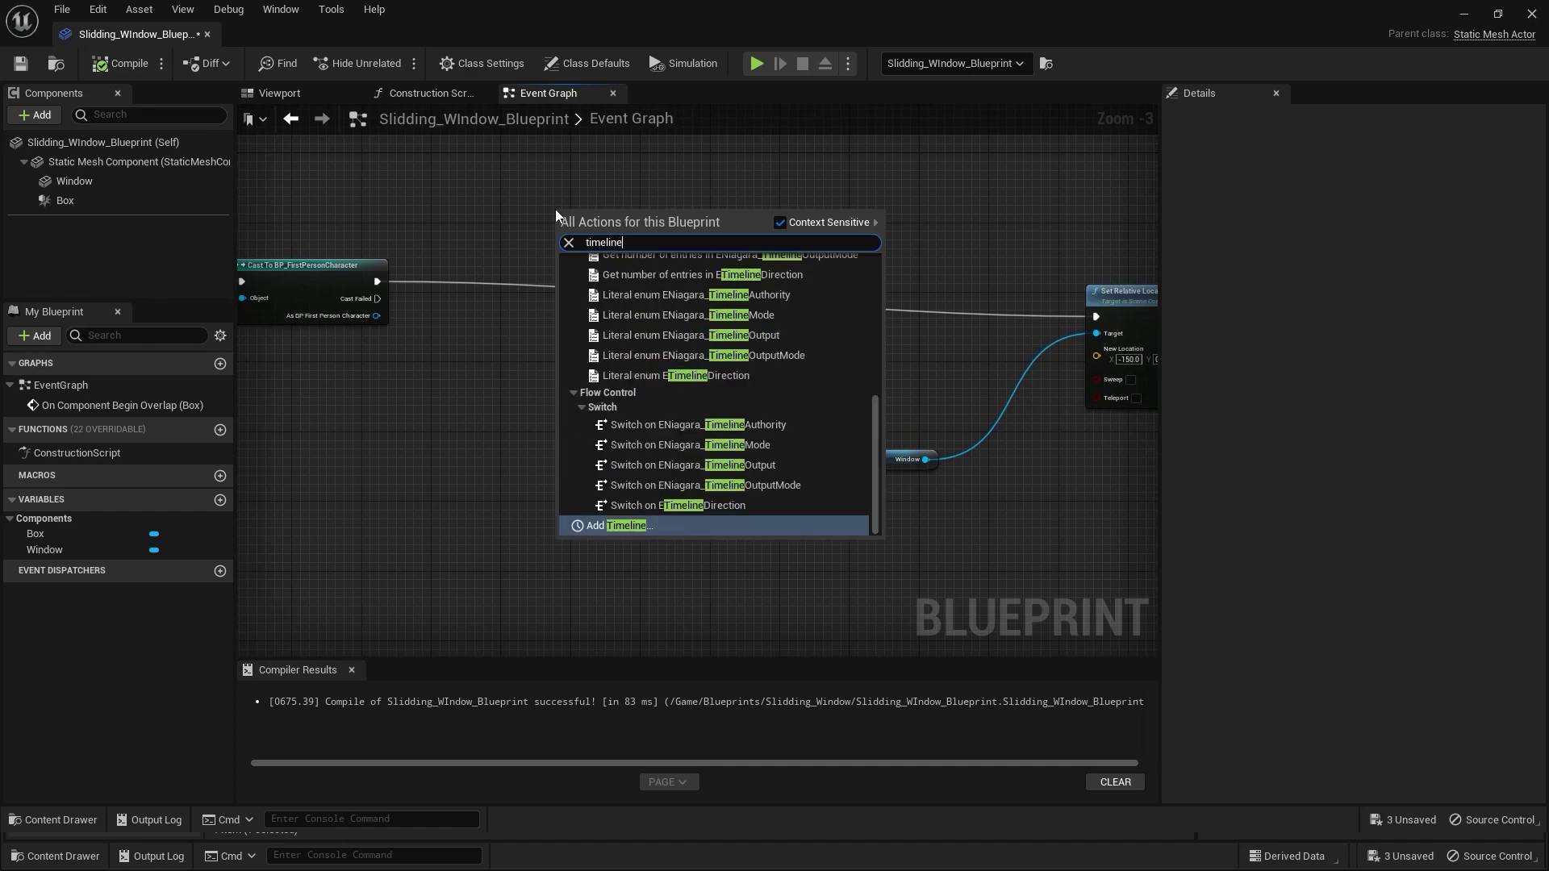
{"action": "left_click", "coordinate": [618, 526]}
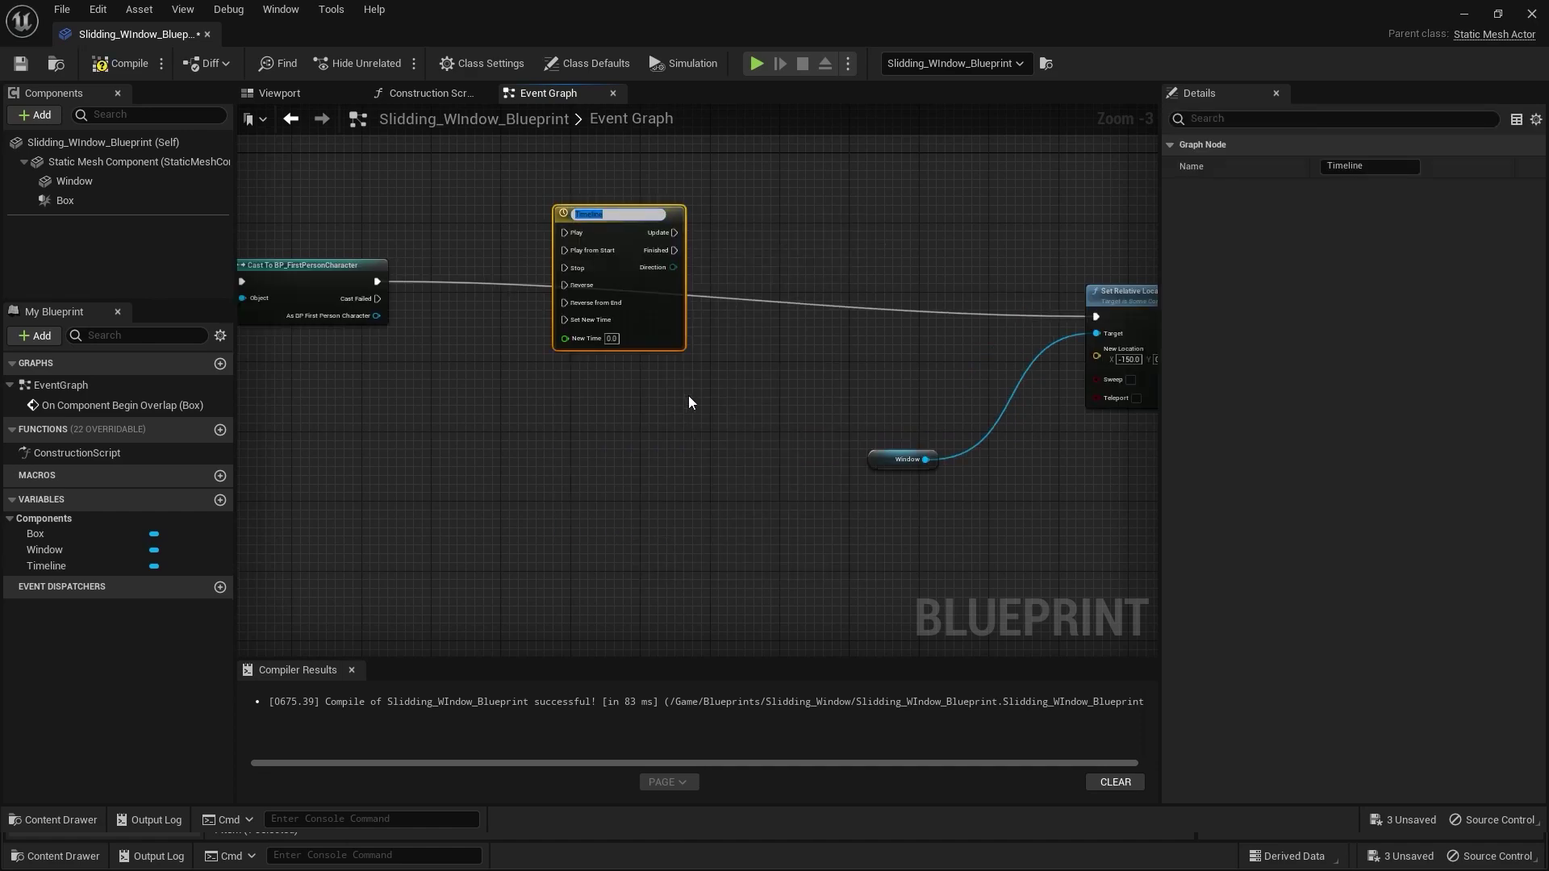
{"action": "right_click_drag", "start_coordinate": [689, 396], "coordinate": [726, 460]}
{"action": "left_click_drag", "start_coordinate": [692, 373], "coordinate": [710, 399]}
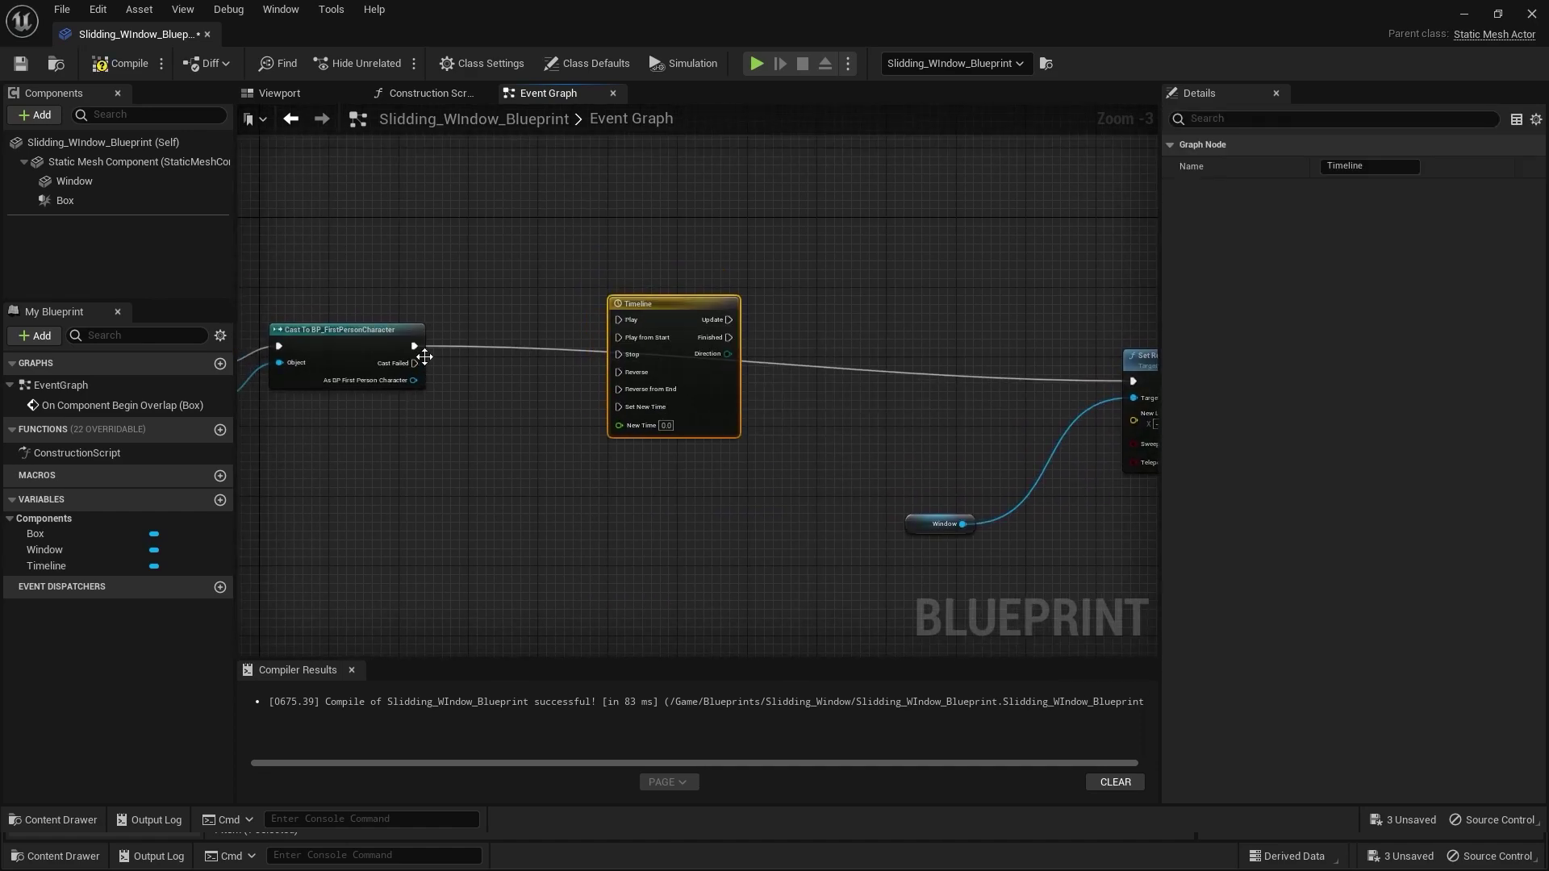
Step: Connect the cast's execution output to the Timeline's Play input and the Timeline's Update output to Set Relative Location
{"action": "left_click_drag", "start_coordinate": [414, 346], "coordinate": [620, 320]}
{"action": "right_click_drag", "start_coordinate": [942, 375], "coordinate": [658, 342]}
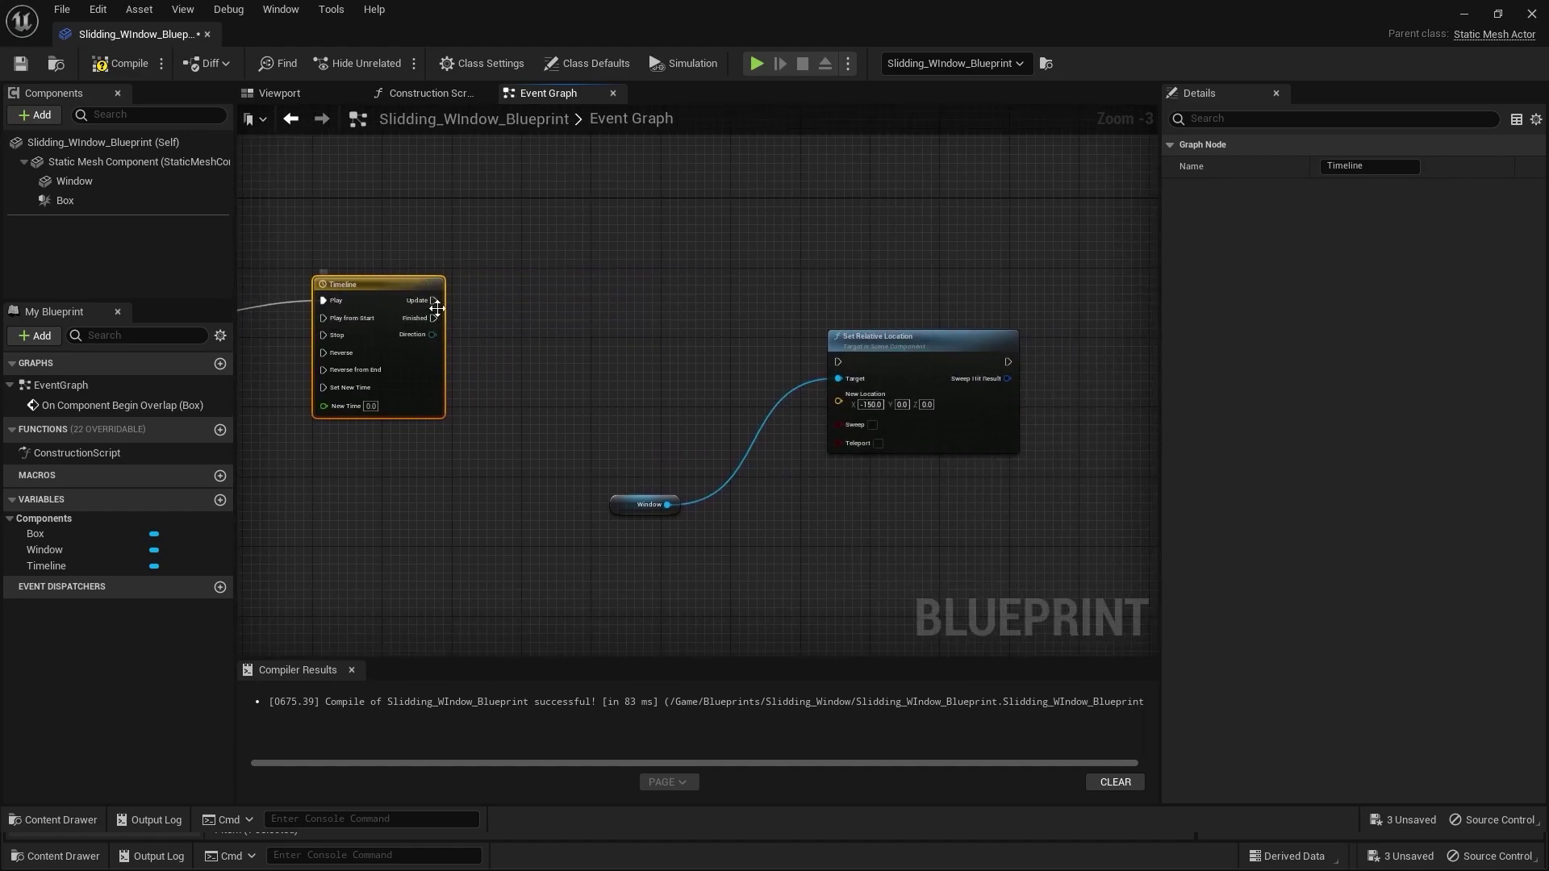
{"action": "left_click_drag", "start_coordinate": [434, 301], "coordinate": [838, 362]}
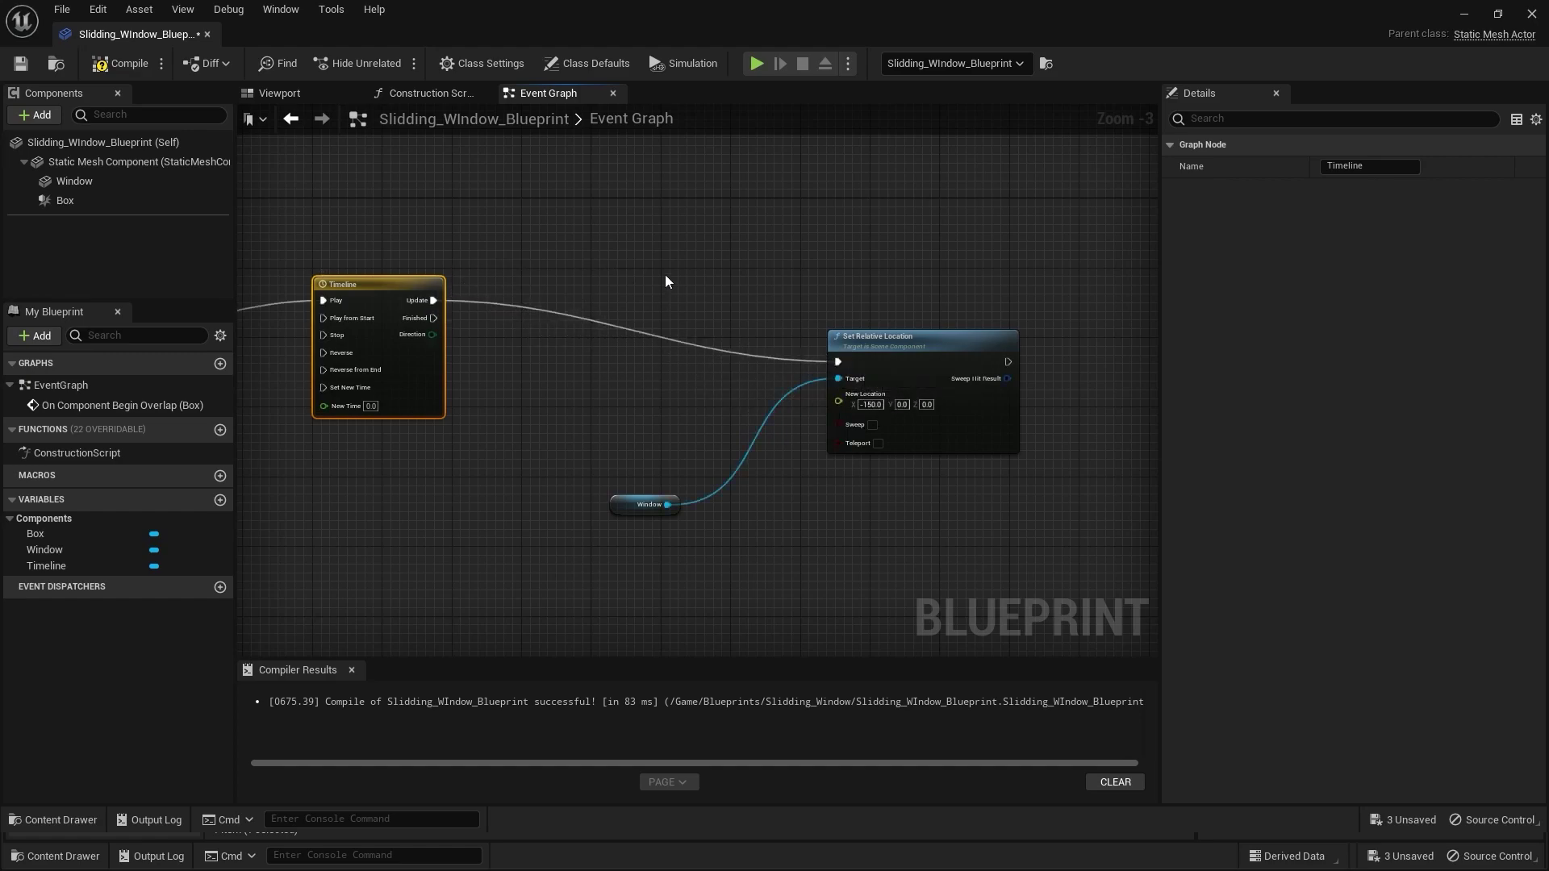
{"action": "left_click", "coordinate": [665, 279]}
{"action": "mouse_move", "coordinate": [587, 381]}
{"action": "right_mouse_down"}
{"action": "mouse_move", "coordinate": [646, 353]}
{"action": "mouse_move", "coordinate": [596, 363]}
{"action": "right_mouse_up"}
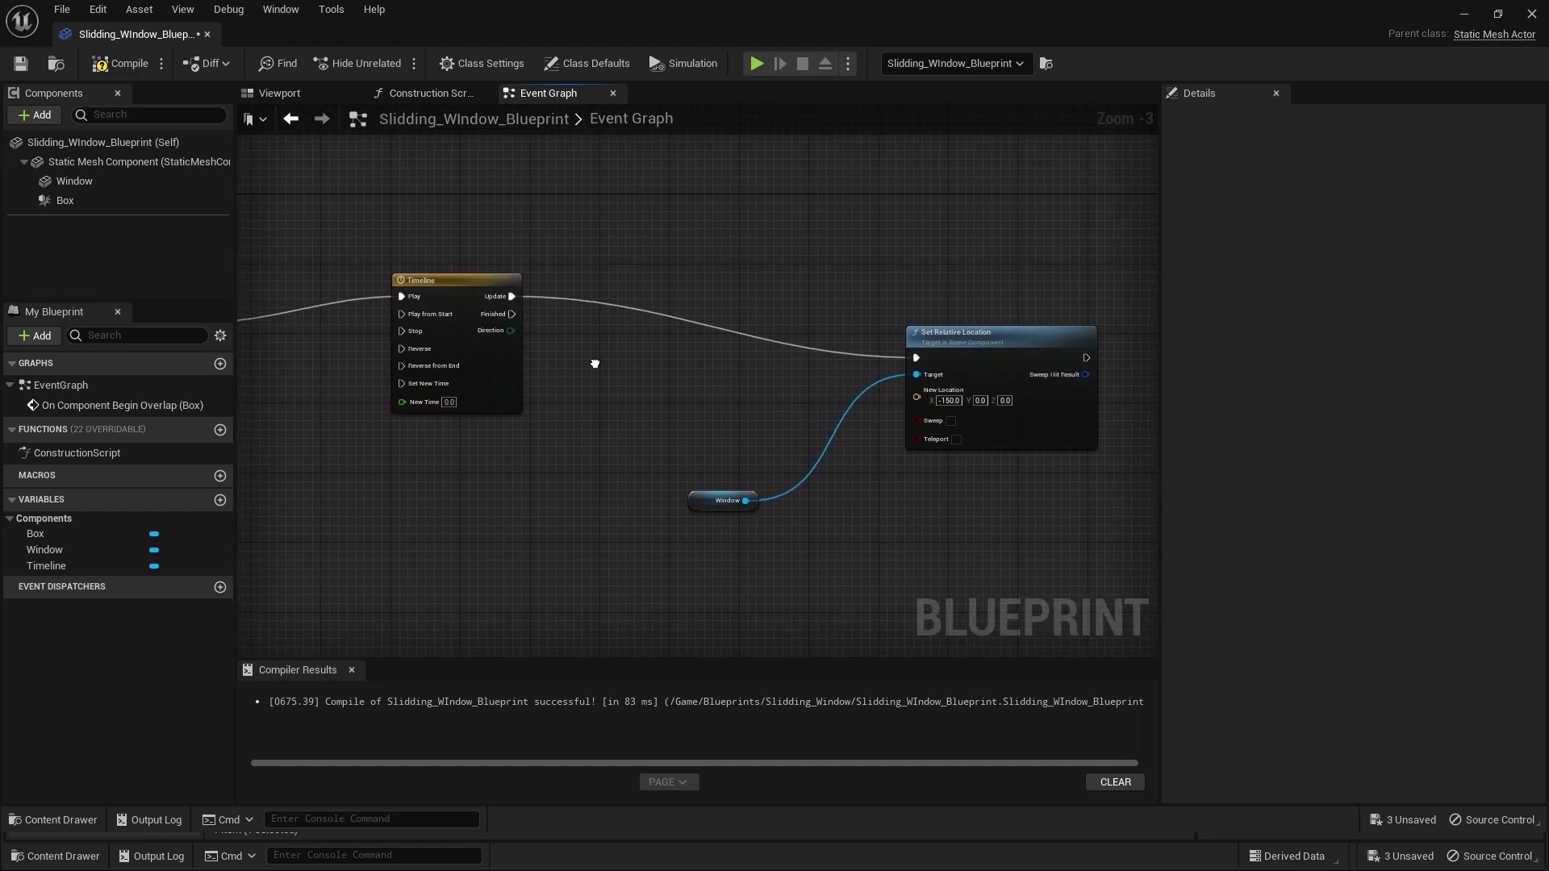
{"action": "left_click", "coordinate": [493, 358]}
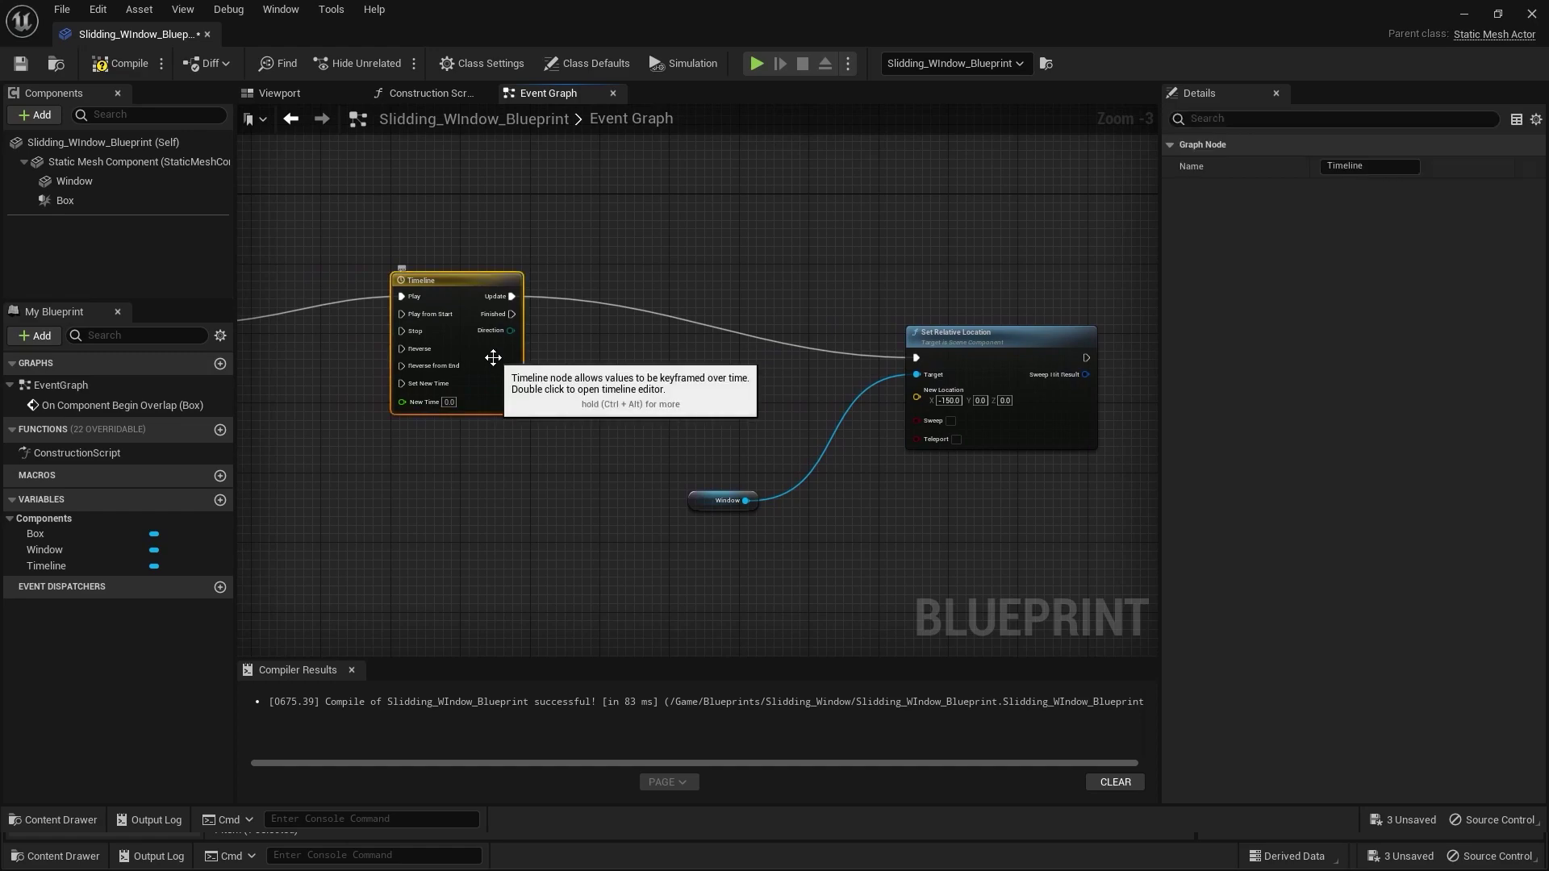
Step: Open the Timeline, add a float track with its default name and set the timeline length to 2 seconds
{"action": "double_click", "coordinate": [492, 357]}
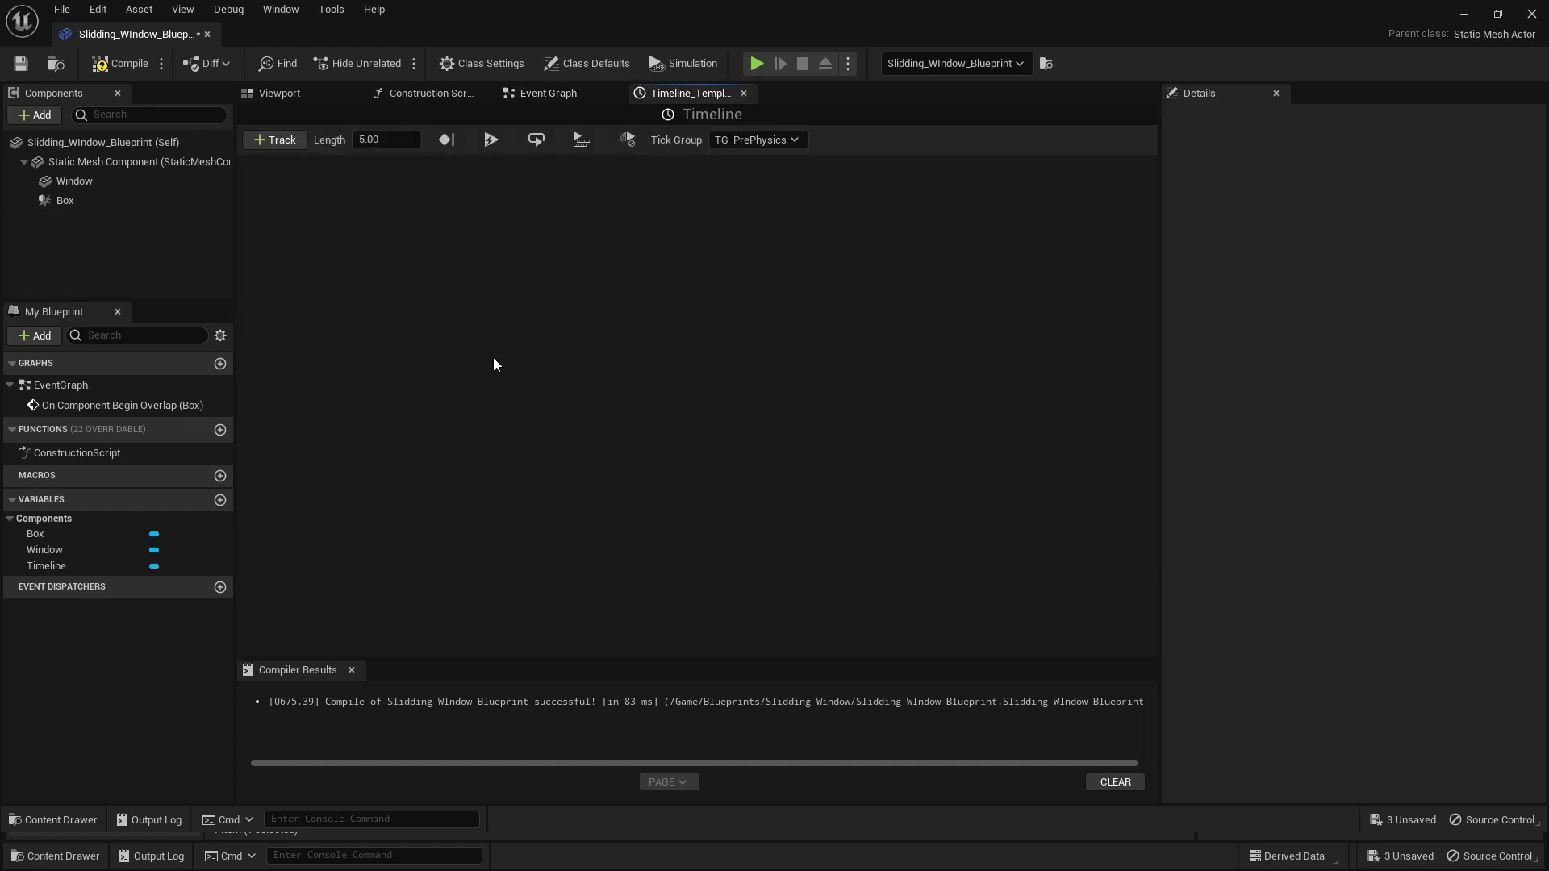
{"action": "left_click", "coordinate": [269, 145]}
{"action": "left_click", "coordinate": [300, 159]}
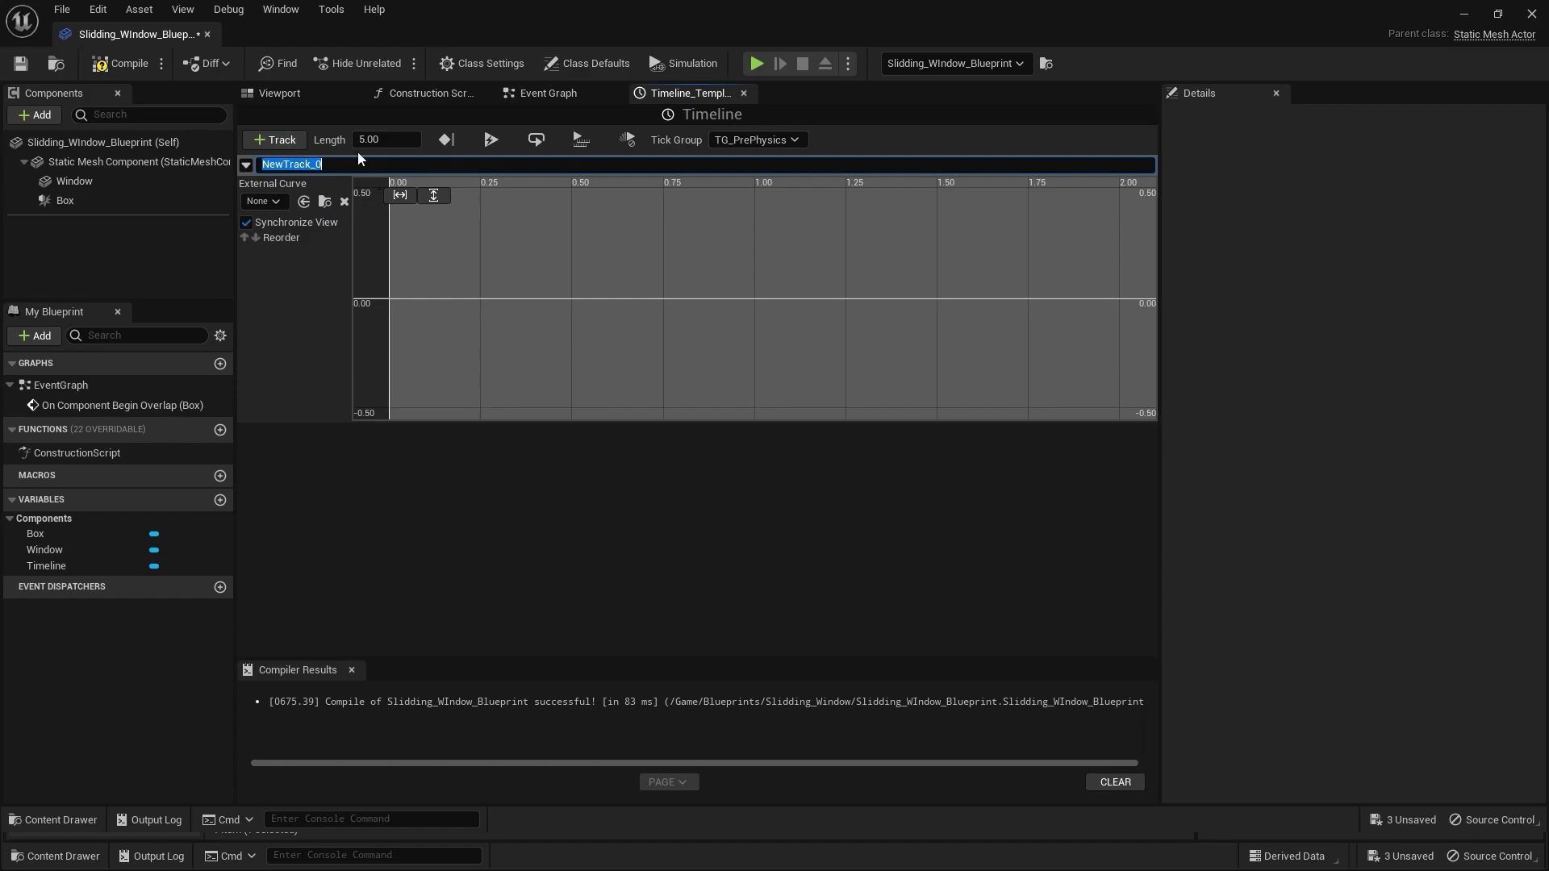
{"action": "key", "text": "Return"}
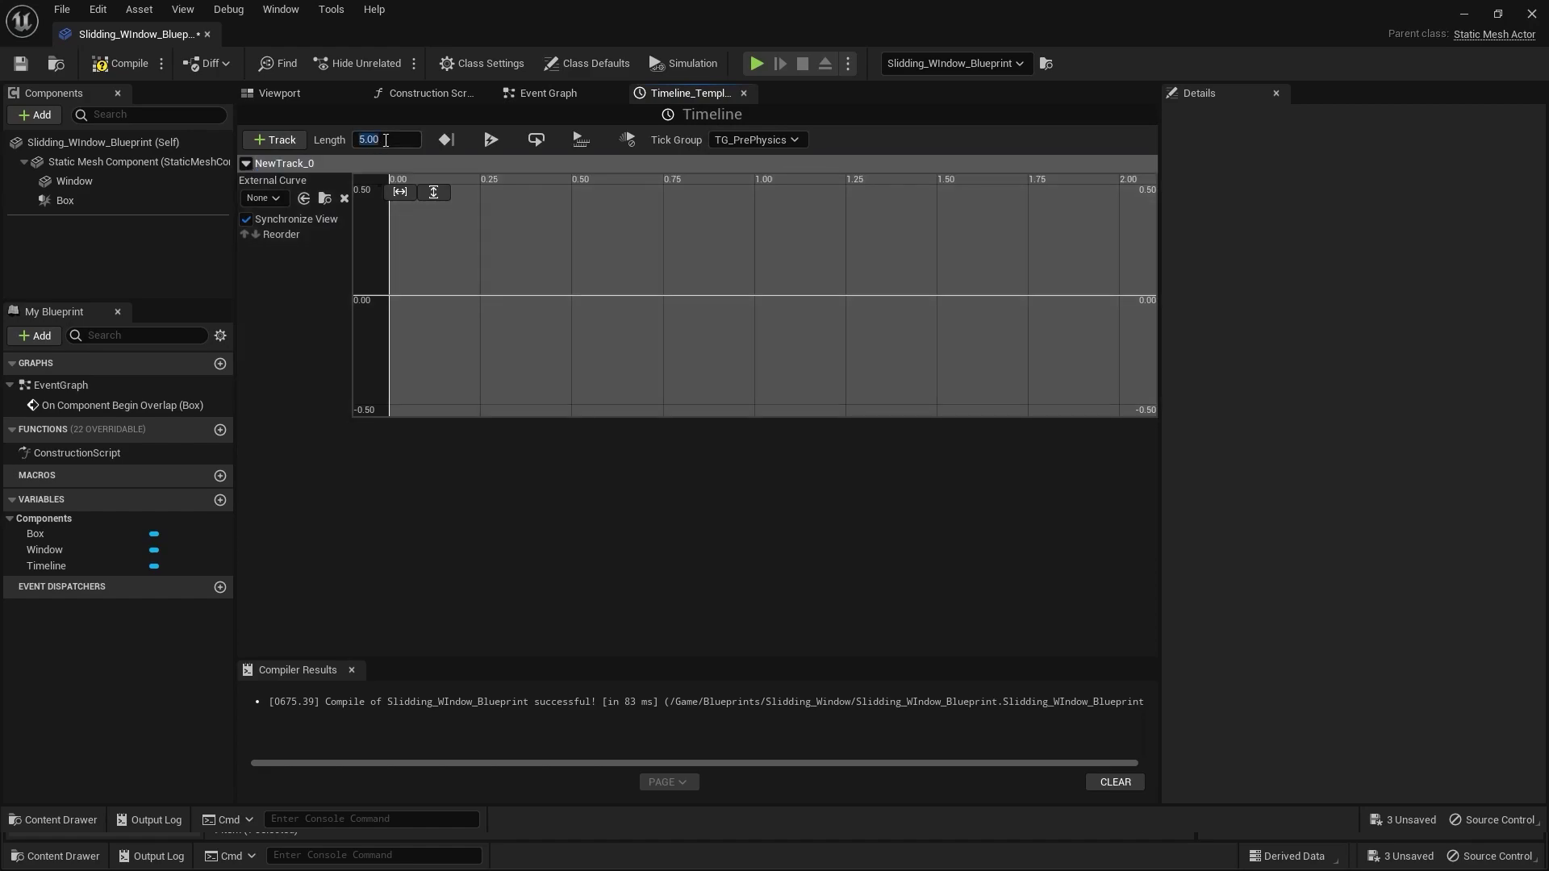
{"action": "type", "text": "2"}
{"action": "key", "text": "Return"}
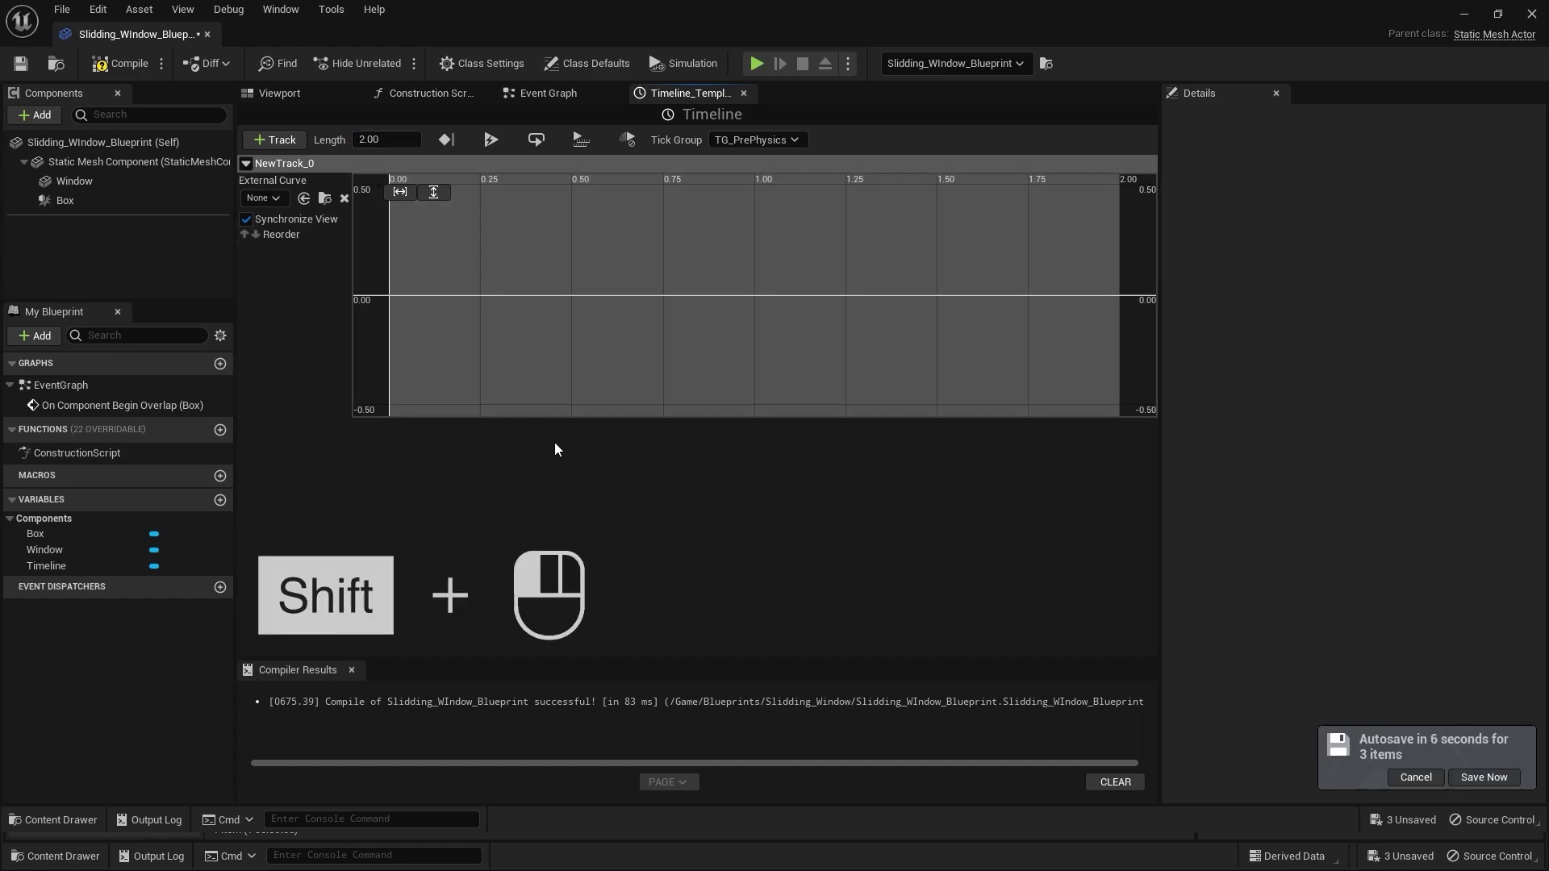
Step: Add two keys to the track, time 0 with value 0 and time 2 with value -150, and compile the Blueprint
{"action": "left_click", "coordinate": [459, 295], "text": "shift"}
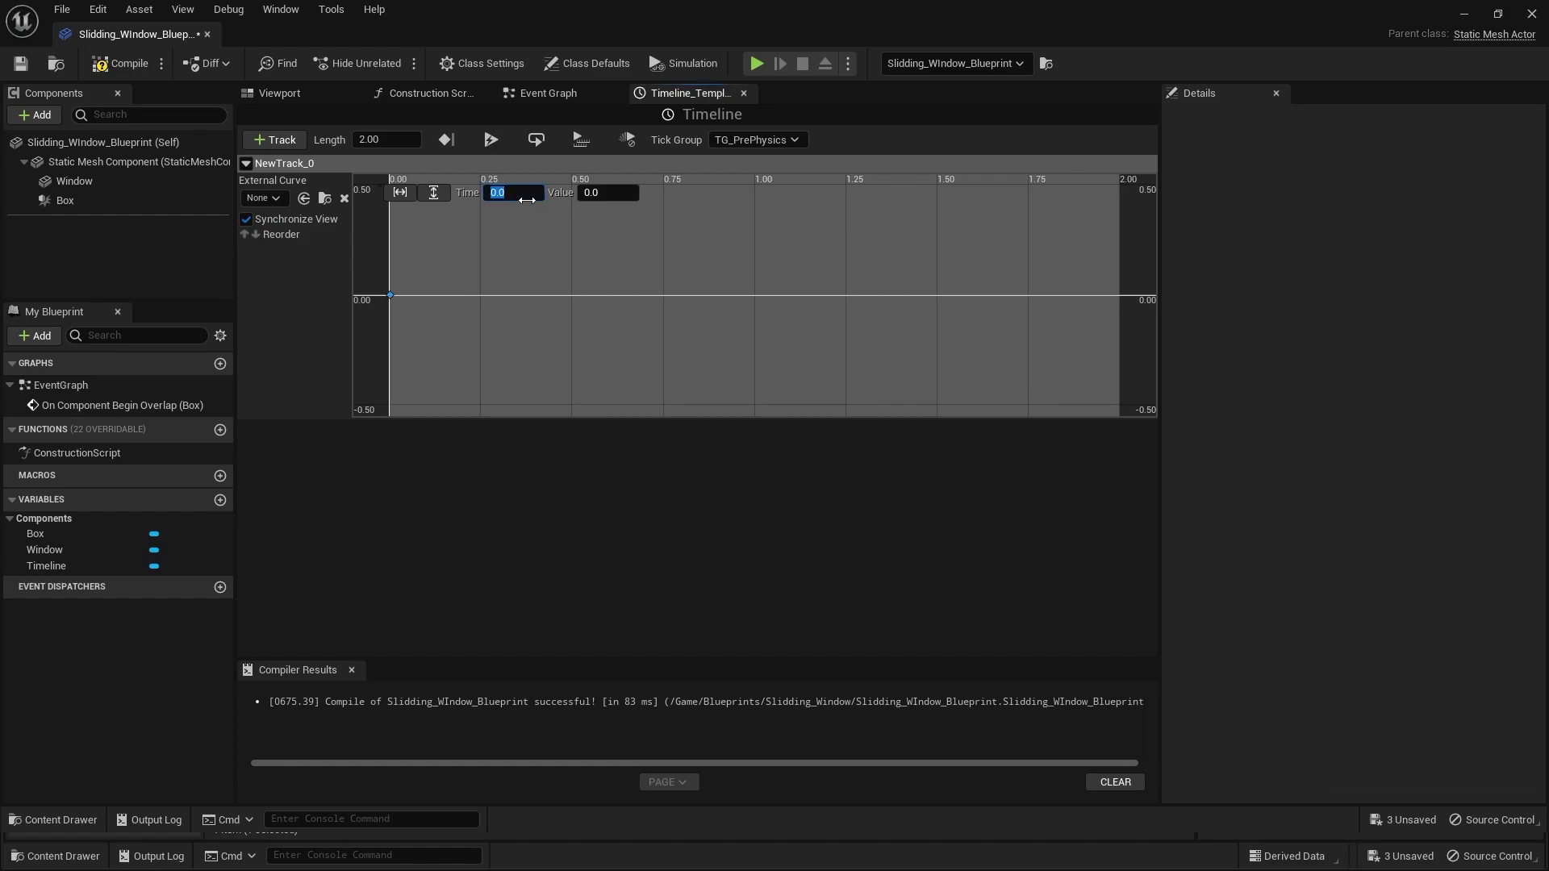
{"action": "left_click", "coordinate": [683, 370]}
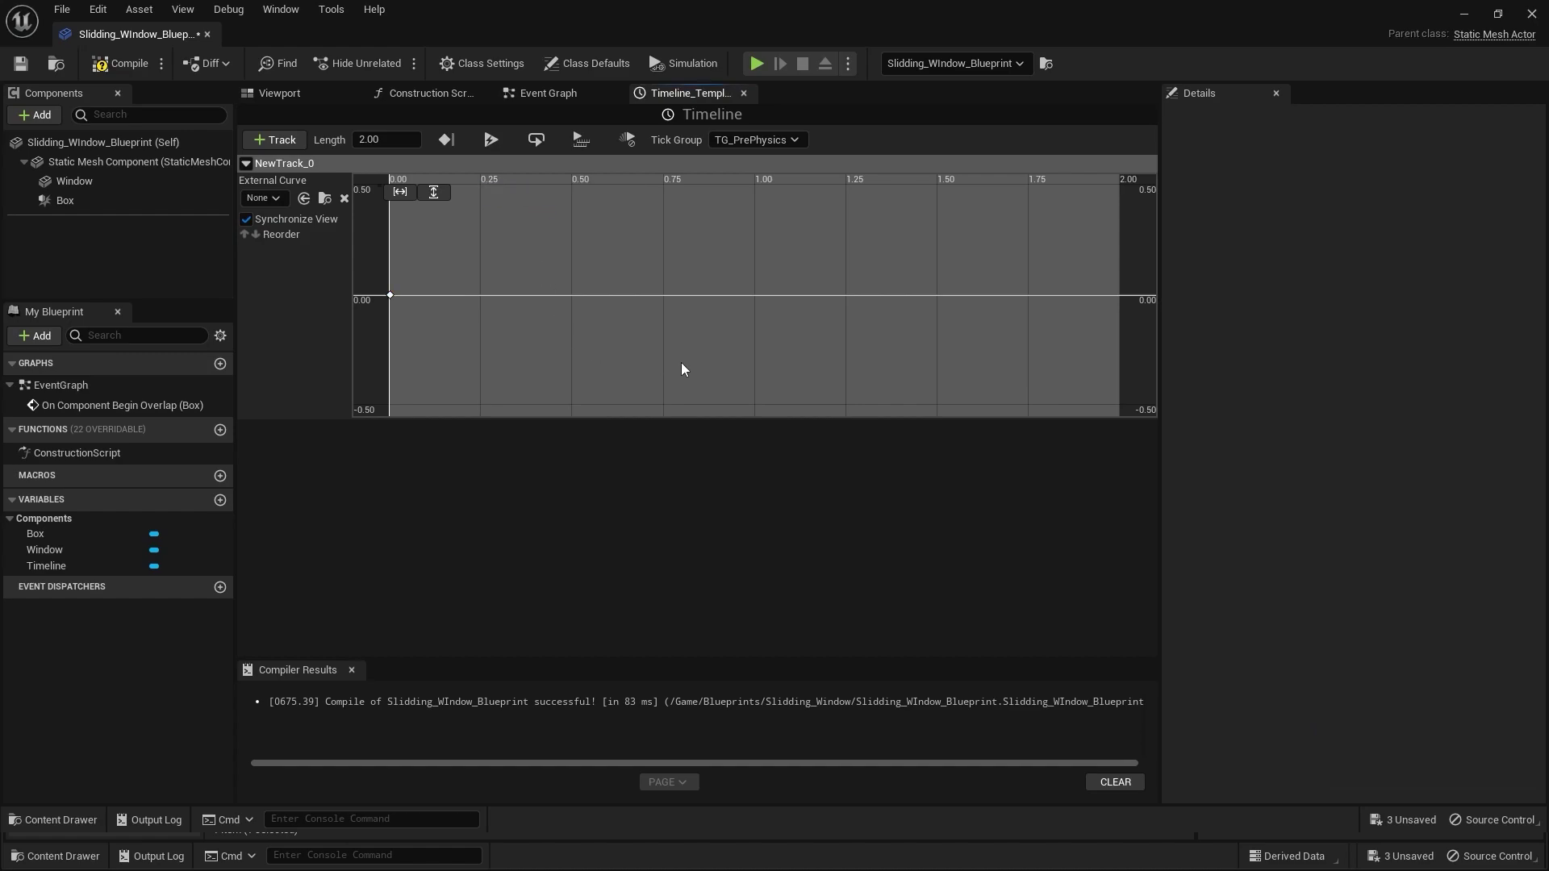
{"action": "left_click", "coordinate": [919, 295], "text": "shift"}
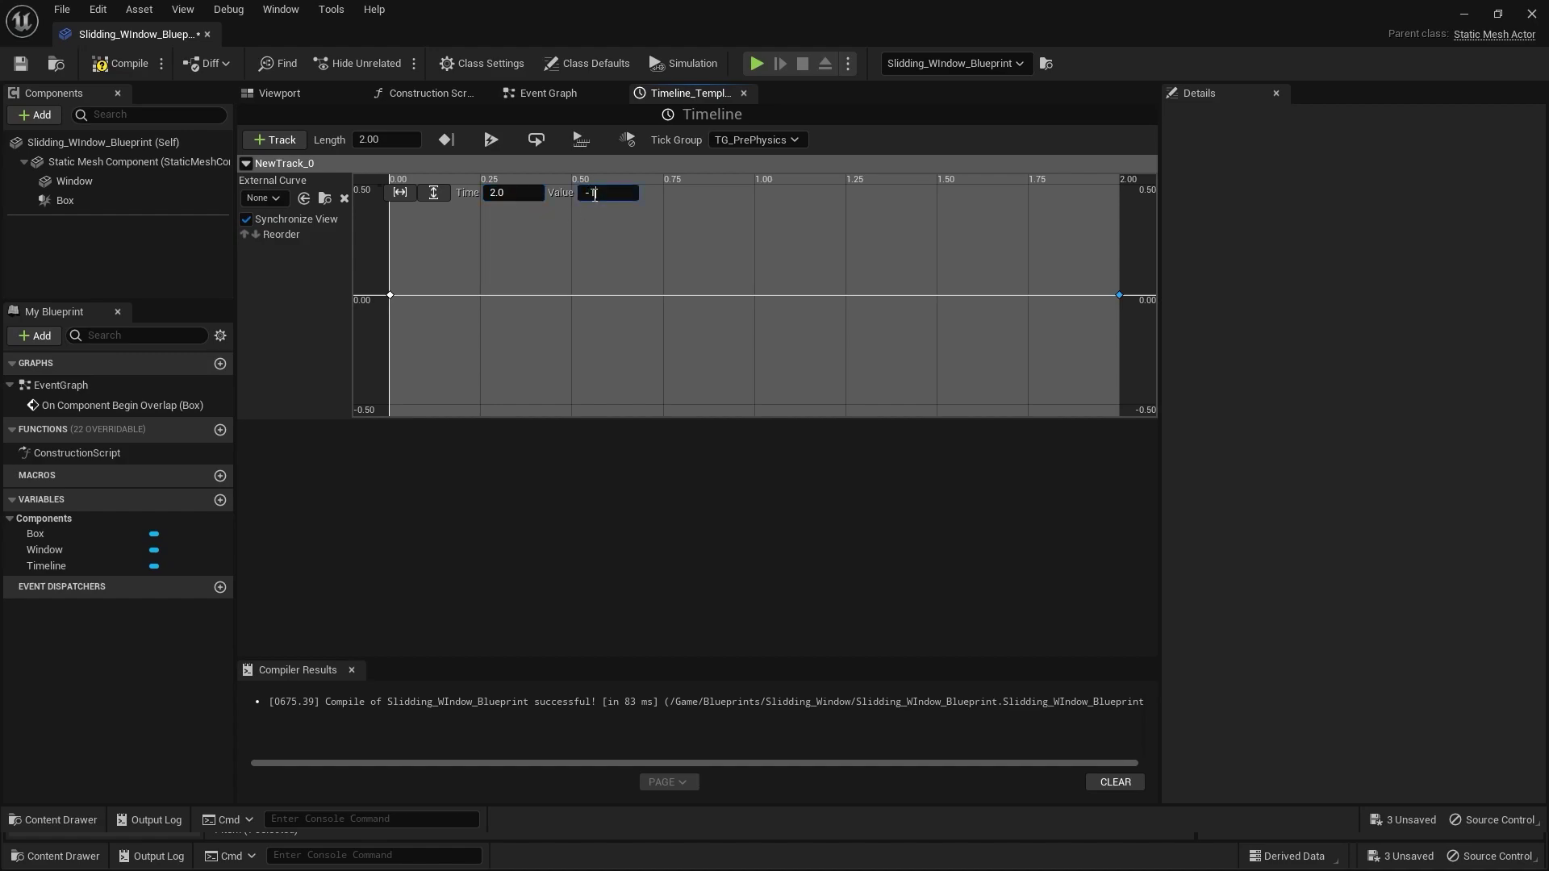
{"action": "type", "text": "50"}
{"action": "key", "text": "Return"}
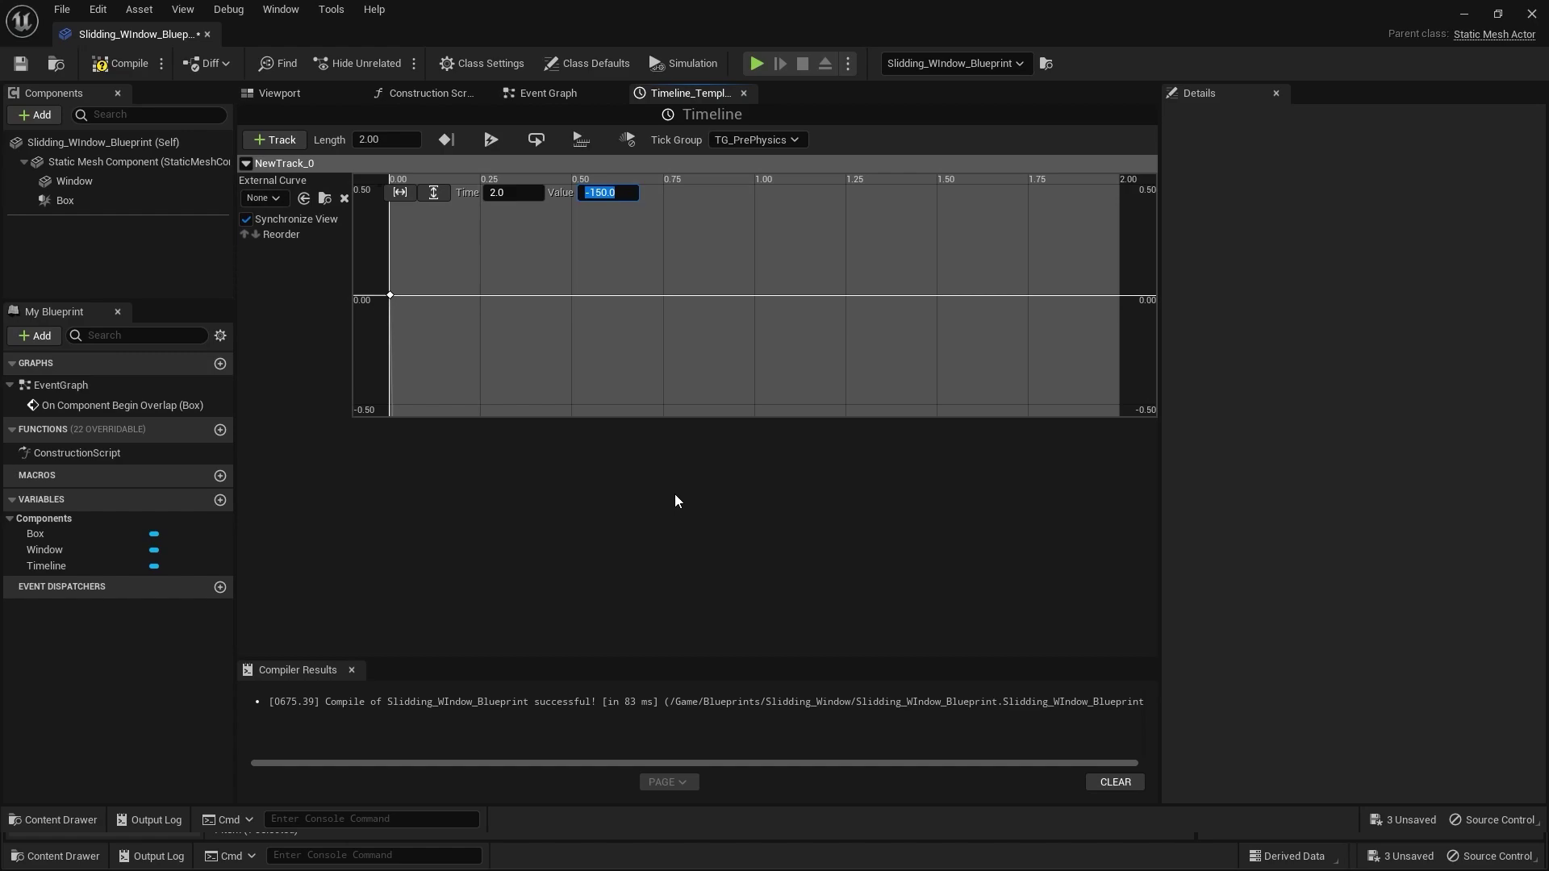
{"action": "left_click", "coordinate": [106, 66]}
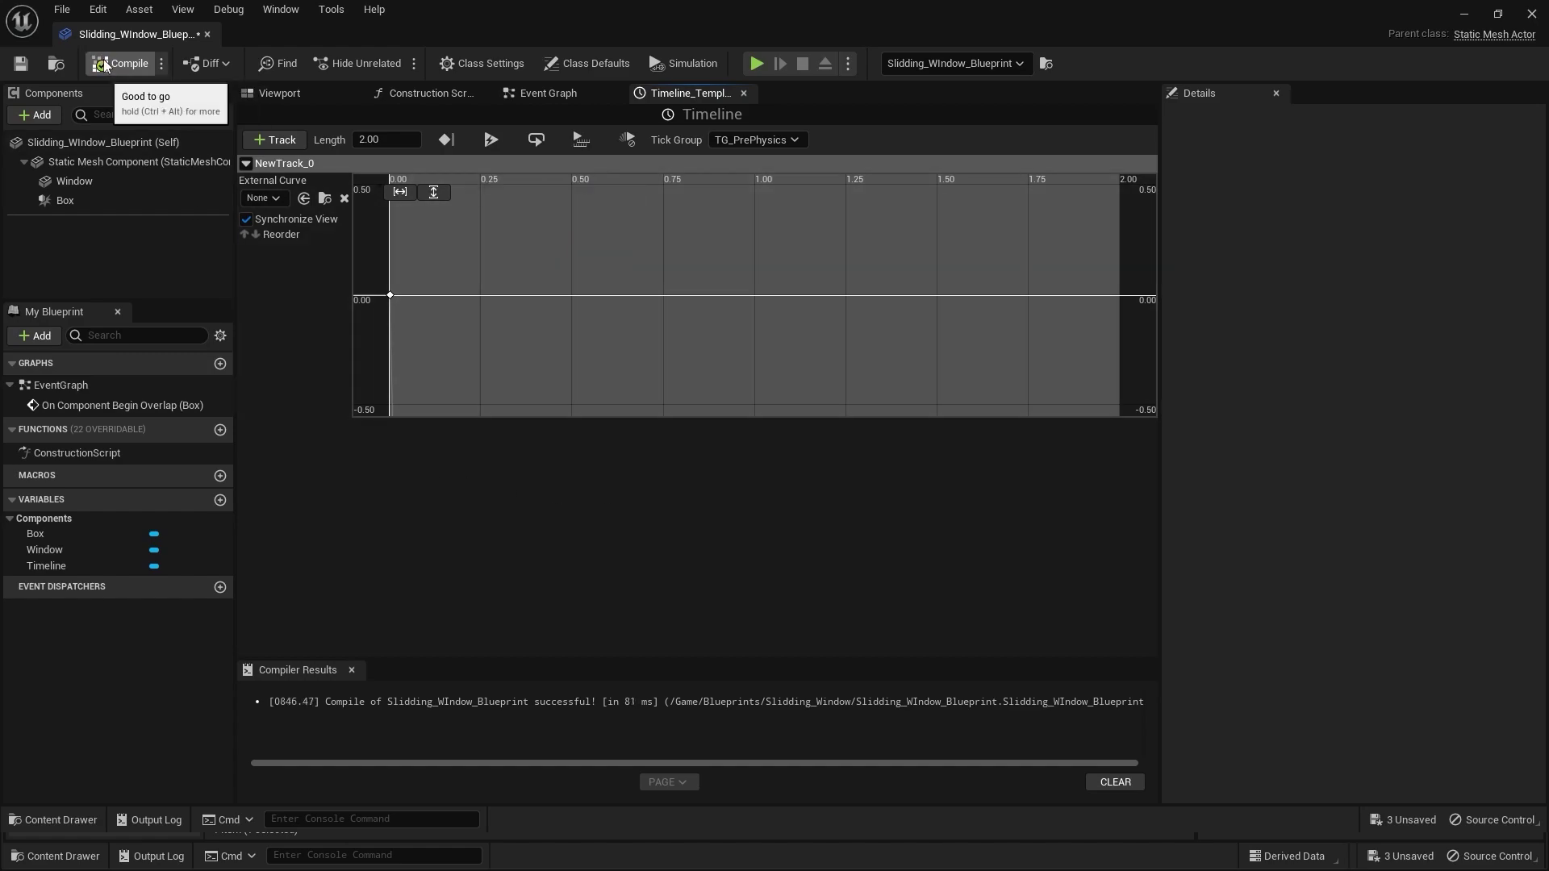
Step: In the Event Graph, split the New Location struct pin of the Set Relative Location node
{"action": "left_click", "coordinate": [536, 101]}
{"action": "scroll", "coordinate": [729, 397], "scroll_direction": "up", "scroll_amount": 2}
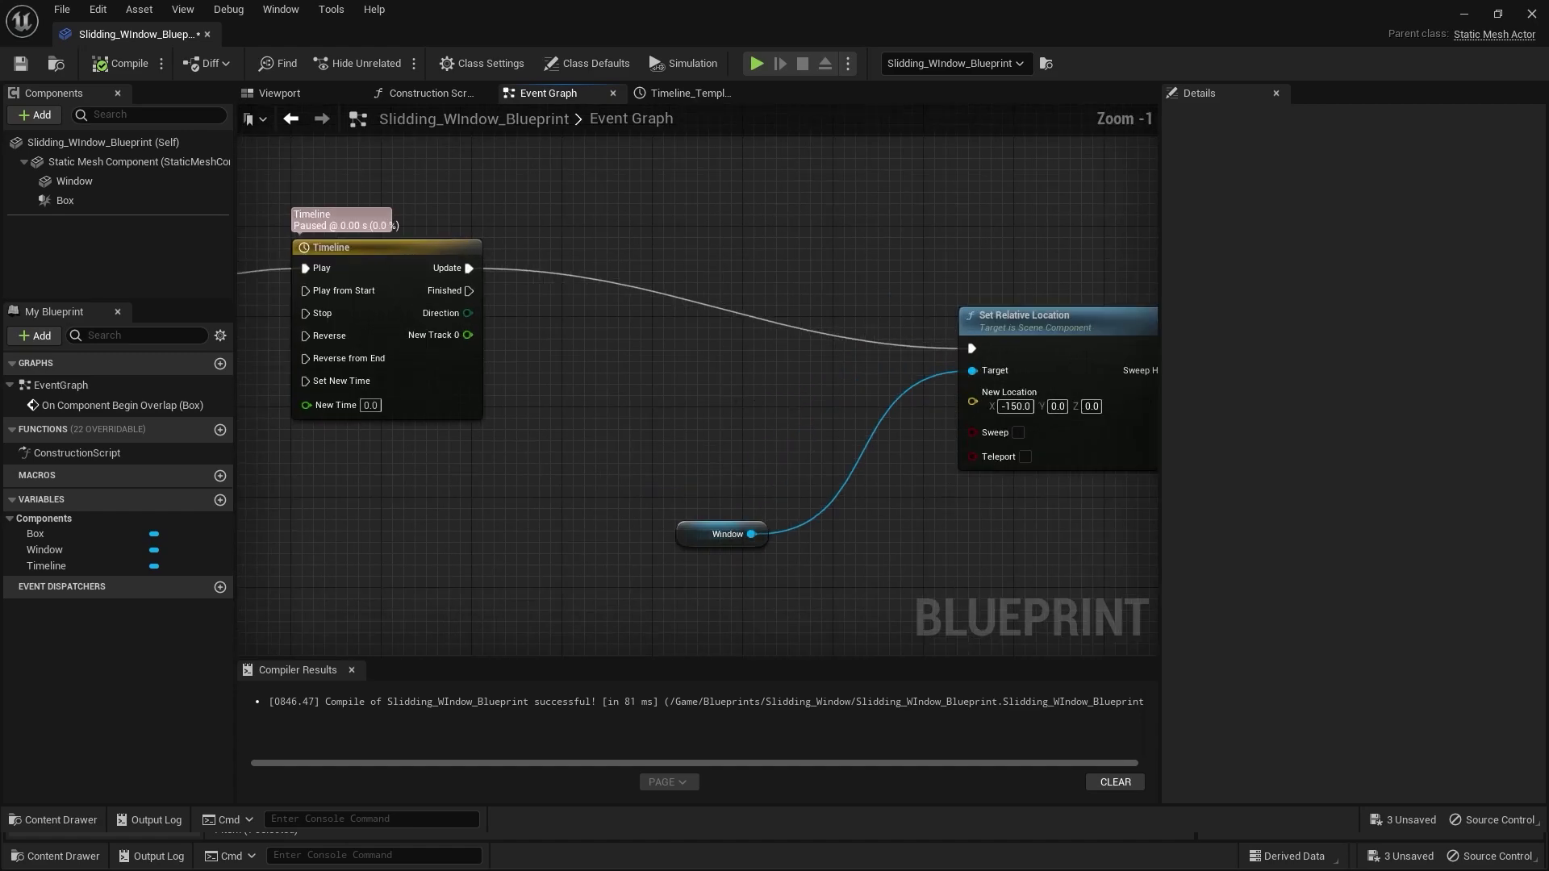
{"action": "right_click_drag", "start_coordinate": [677, 356], "coordinate": [564, 268]}
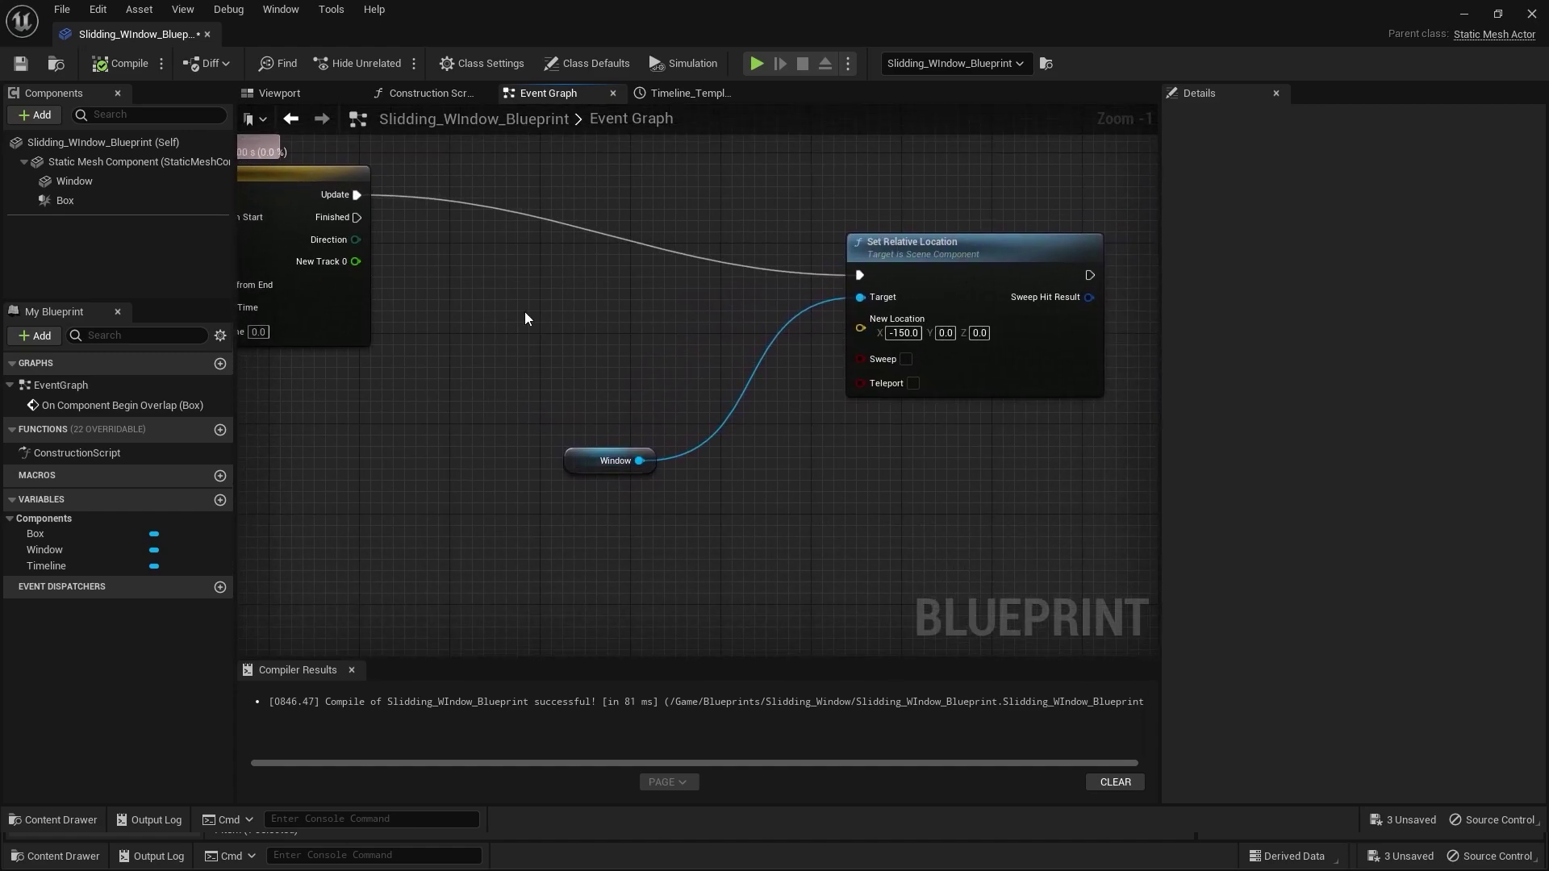
{"action": "left_click_drag", "start_coordinate": [356, 261], "coordinate": [894, 327]}
{"action": "right_click", "coordinate": [896, 324]}
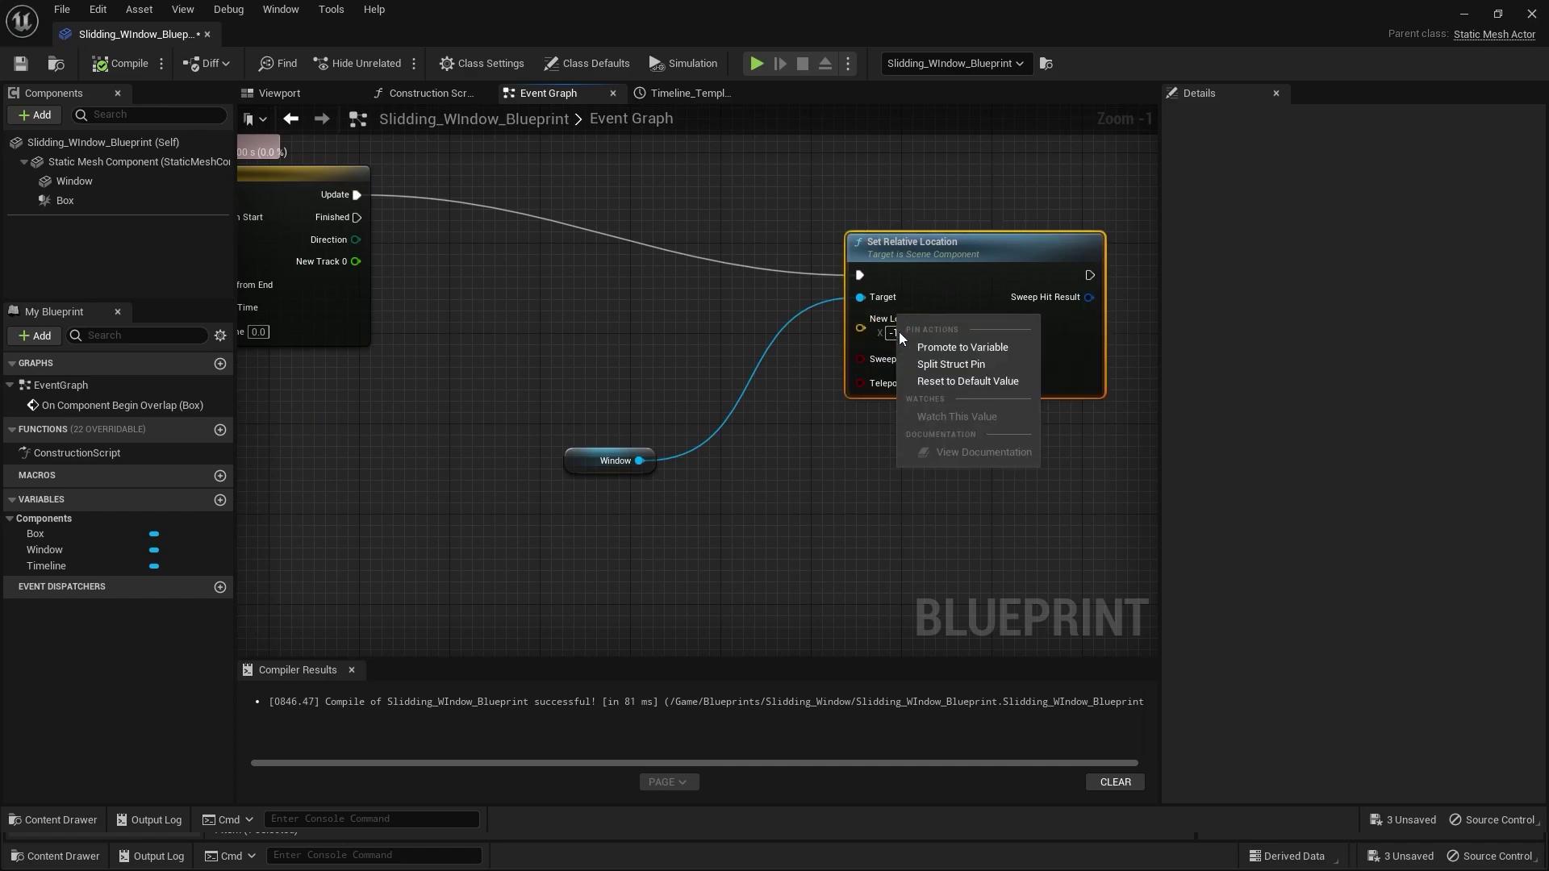
{"action": "left_click", "coordinate": [928, 365]}
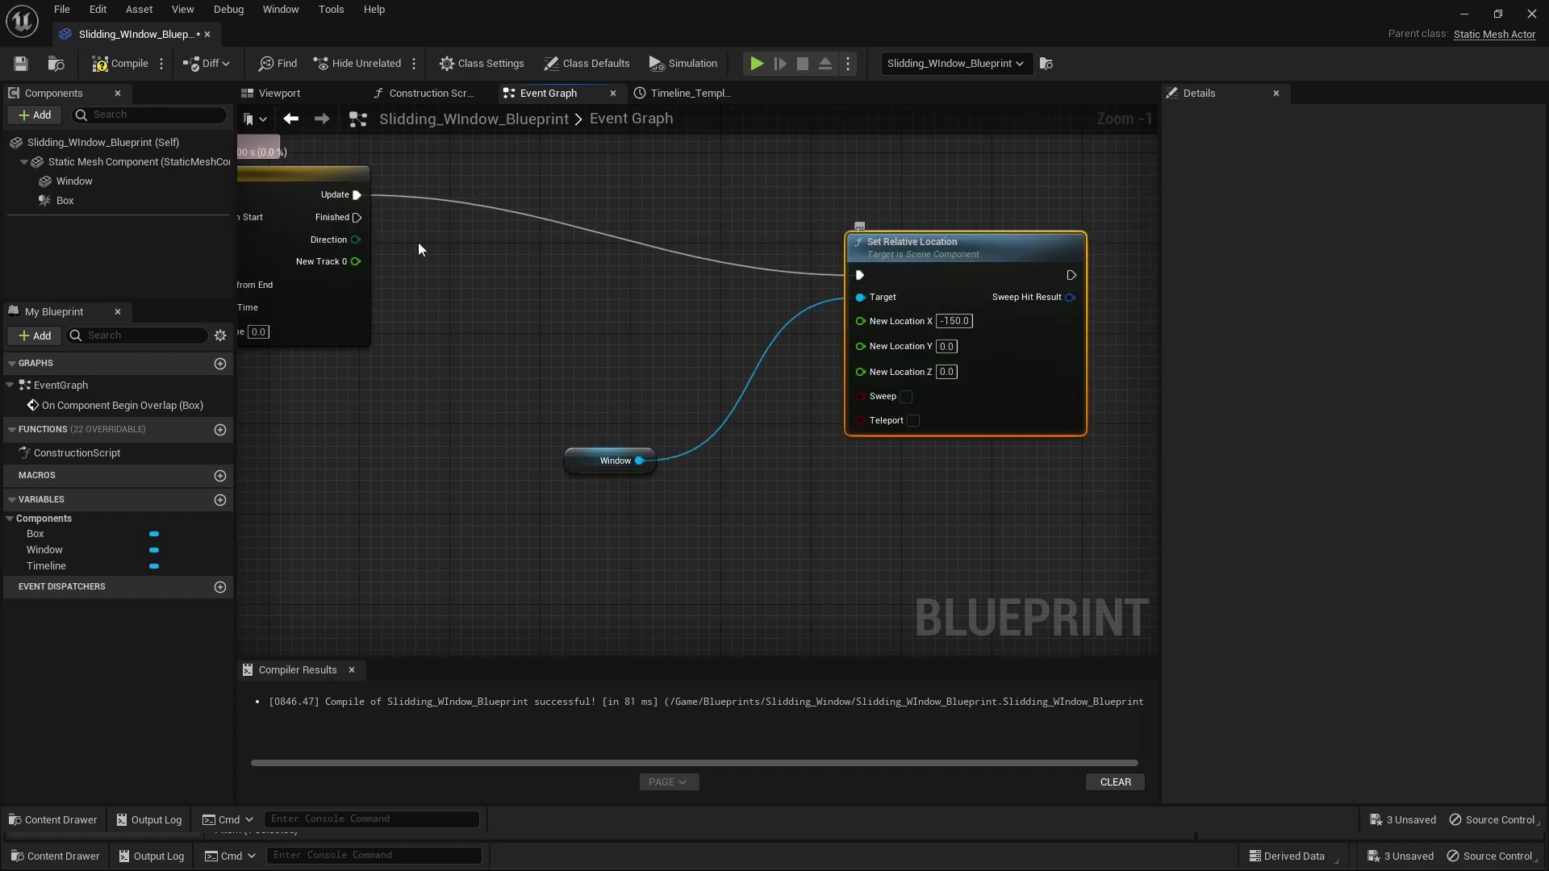
Step: Connect the Timeline's New Track 0 output to New Location X on Set Relative Location and compile the Blueprint
{"action": "left_click_drag", "start_coordinate": [356, 261], "coordinate": [861, 320]}
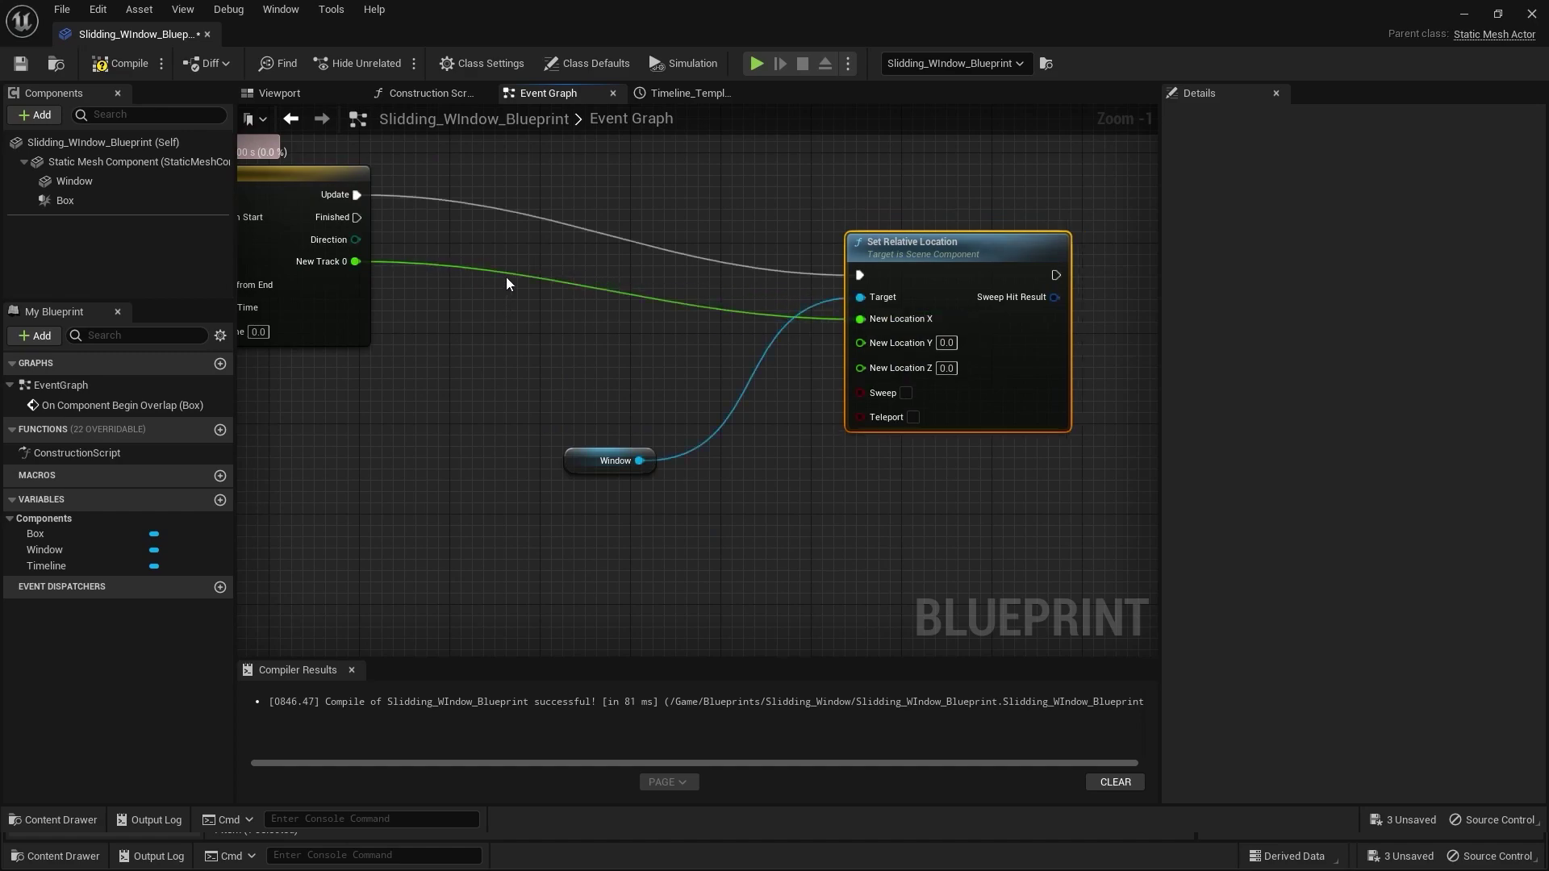
{"action": "scroll", "coordinate": [505, 278], "scroll_direction": "down", "scroll_amount": 2}
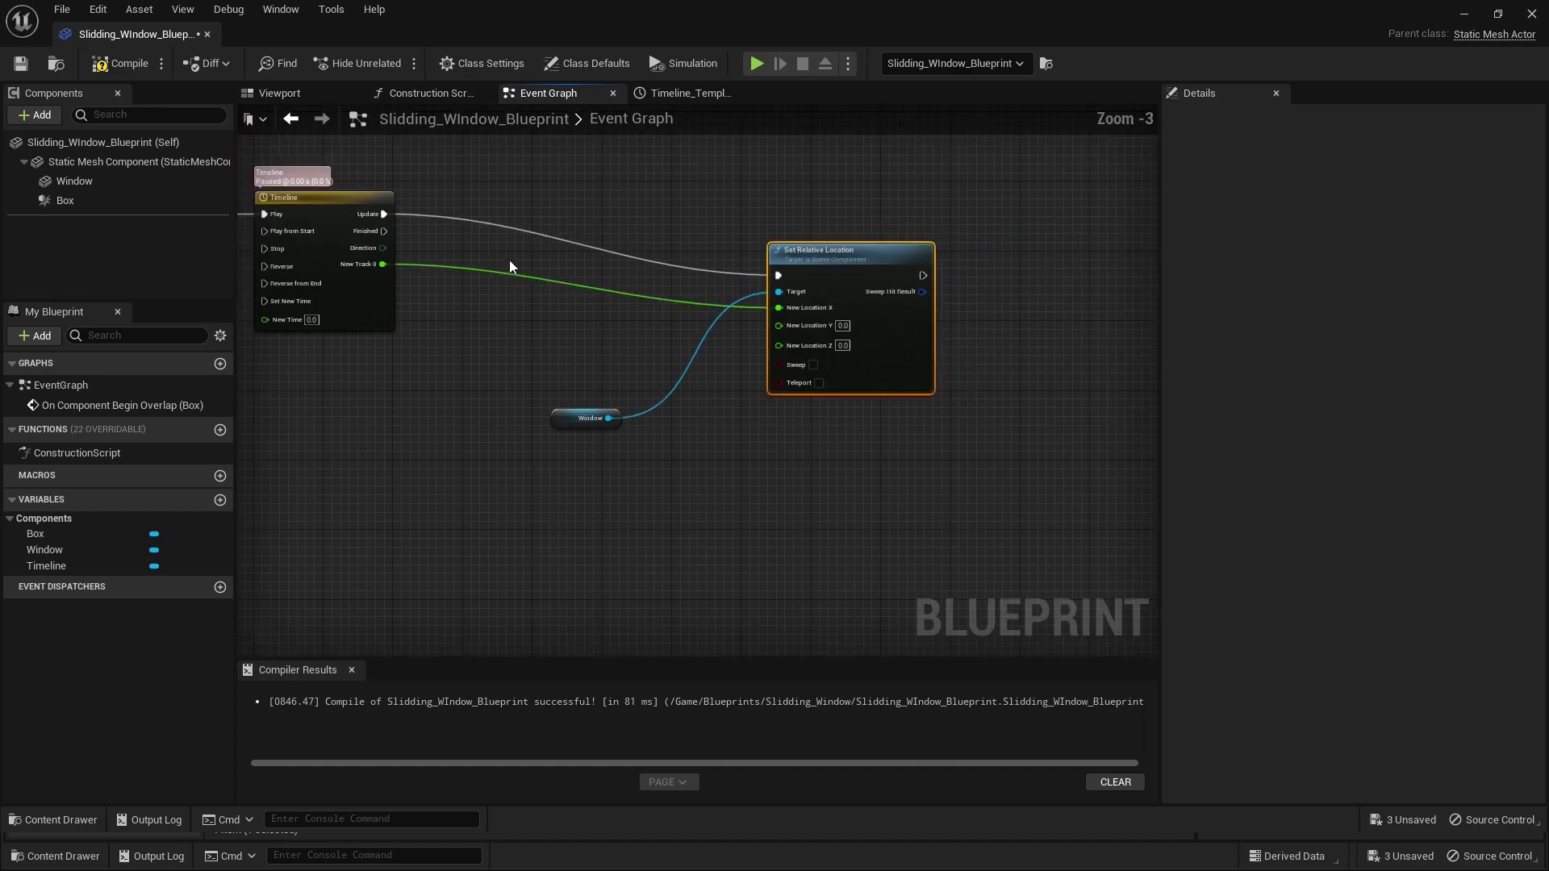
{"action": "left_click", "coordinate": [119, 63]}
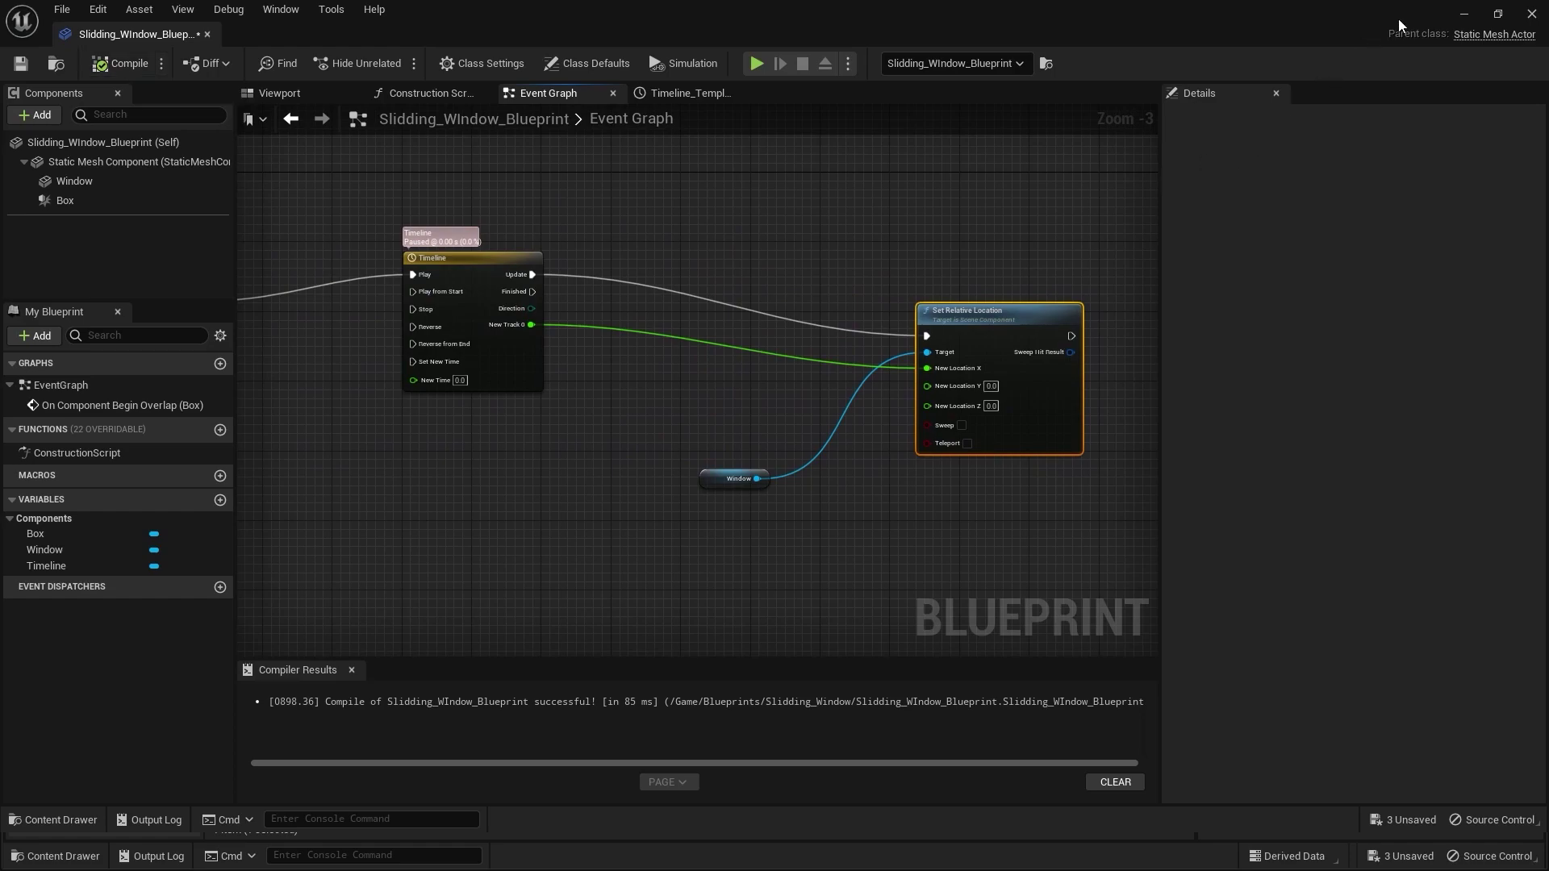
Step: Play the level and walk up to the window to examine its timed sliding movement, then stop playing
{"action": "left_click", "coordinate": [1464, 14]}
{"action": "key", "text": "a"}
{"action": "right_click_drag", "start_coordinate": [779, 333], "coordinate": [936, 323]}
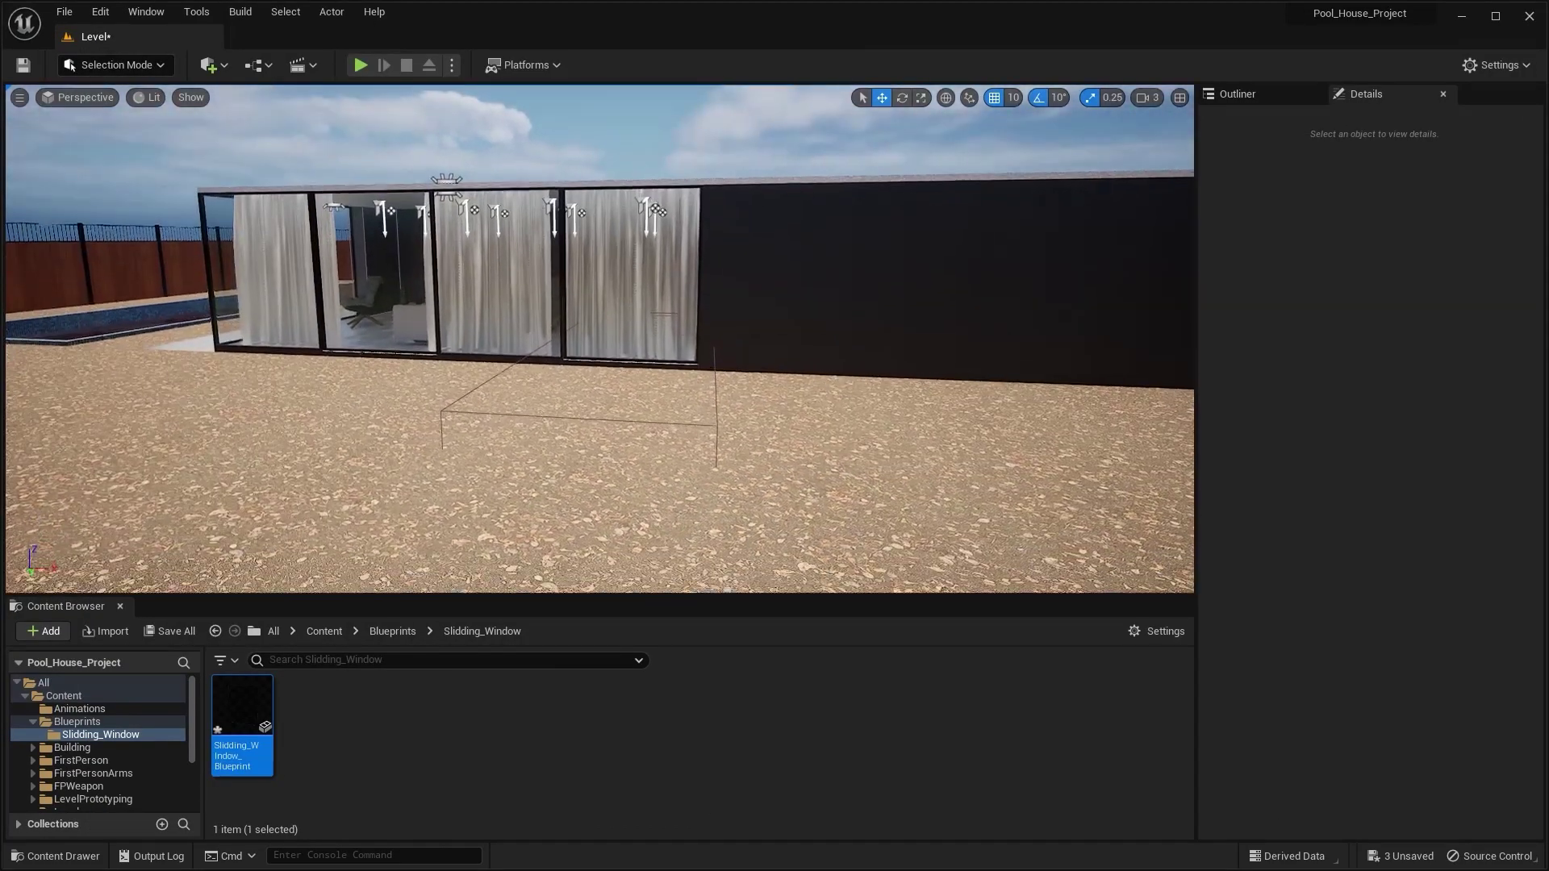
{"action": "left_click", "coordinate": [361, 64]}
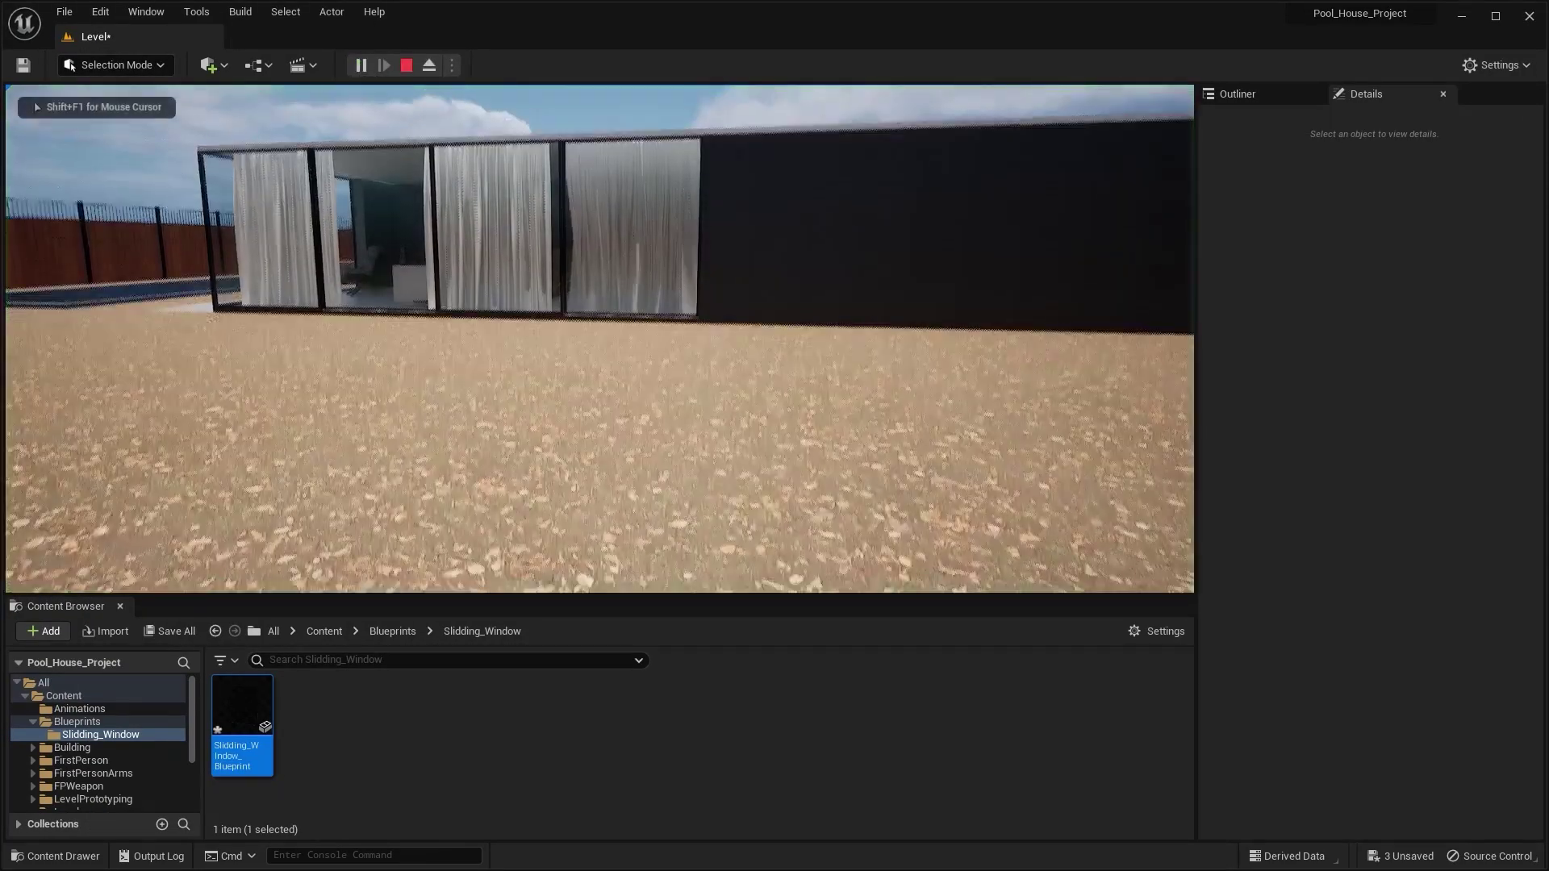
{"action": "key", "text": "w"}
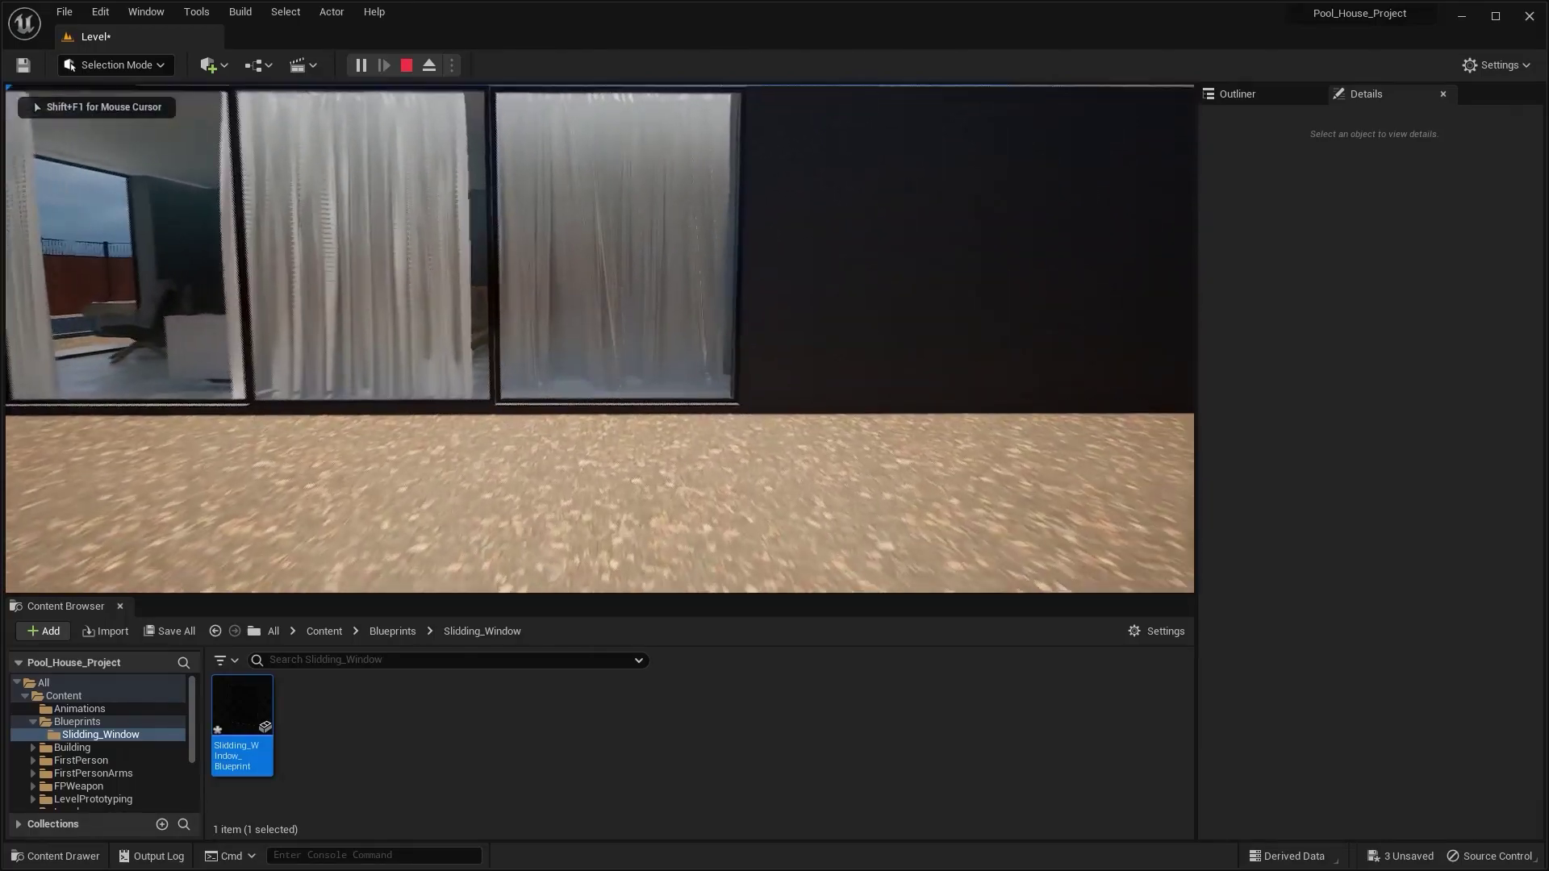
{"action": "key", "text": "a"}
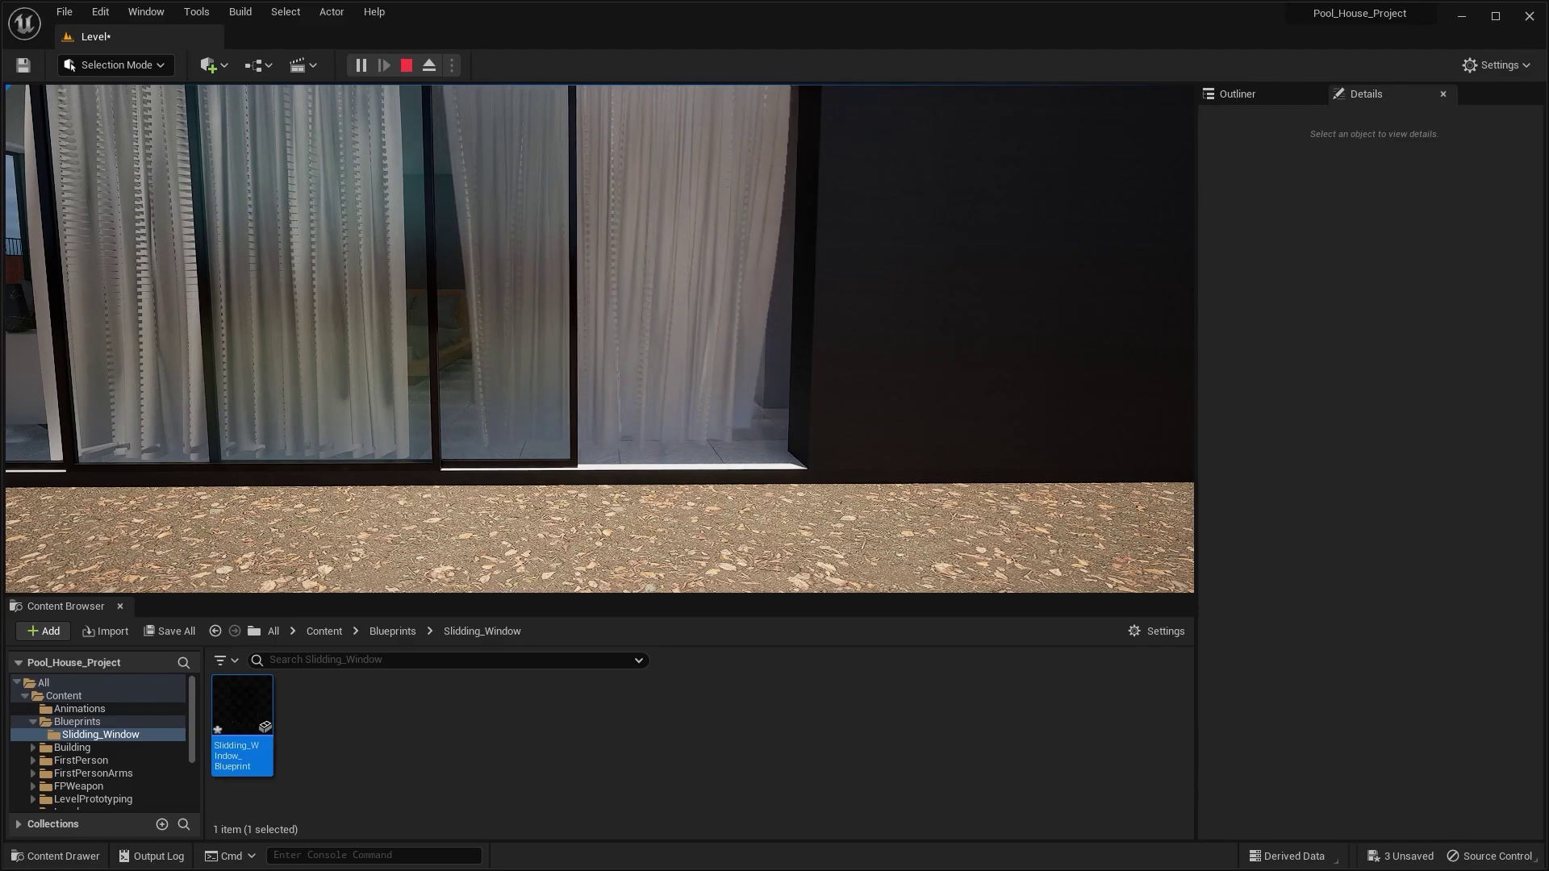
{"action": "key", "text": "Escape"}
{"action": "scroll", "coordinate": [922, 274], "scroll_direction": "up", "scroll_amount": 5}
{"action": "key", "text": "s"}
{"action": "right_click_drag", "start_coordinate": [923, 273], "coordinate": [779, 276]}
{"action": "left_click_drag", "start_coordinate": [840, 363], "coordinate": [903, 294]}
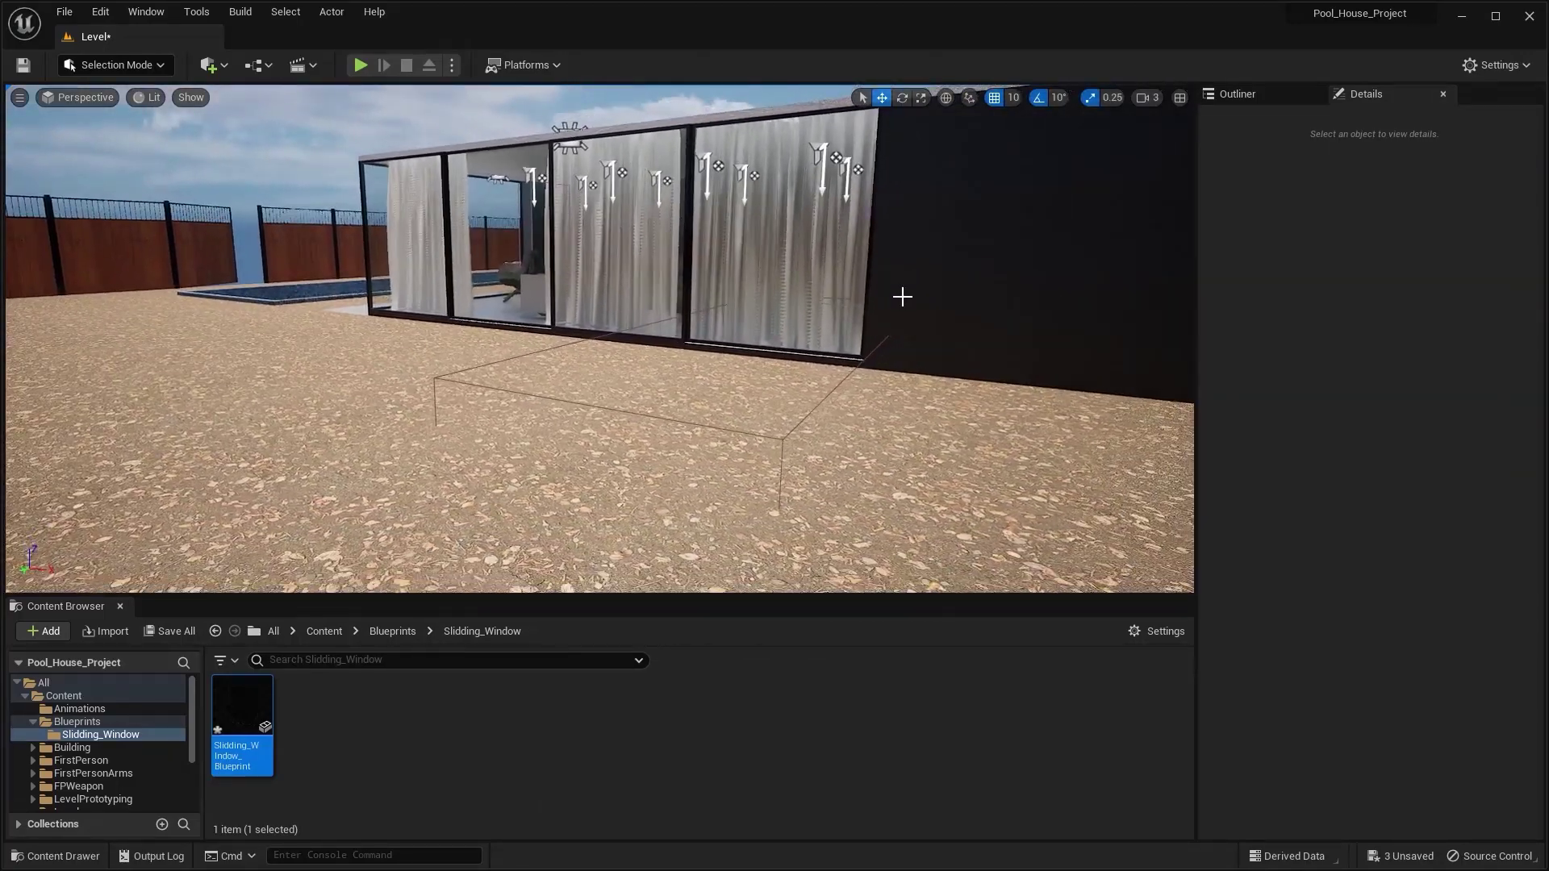
Step: Reopen the sliding window Blueprint's Timeline, fit the curve vertically and set the 2-second key's value to -190
{"action": "double_click", "coordinate": [224, 712]}
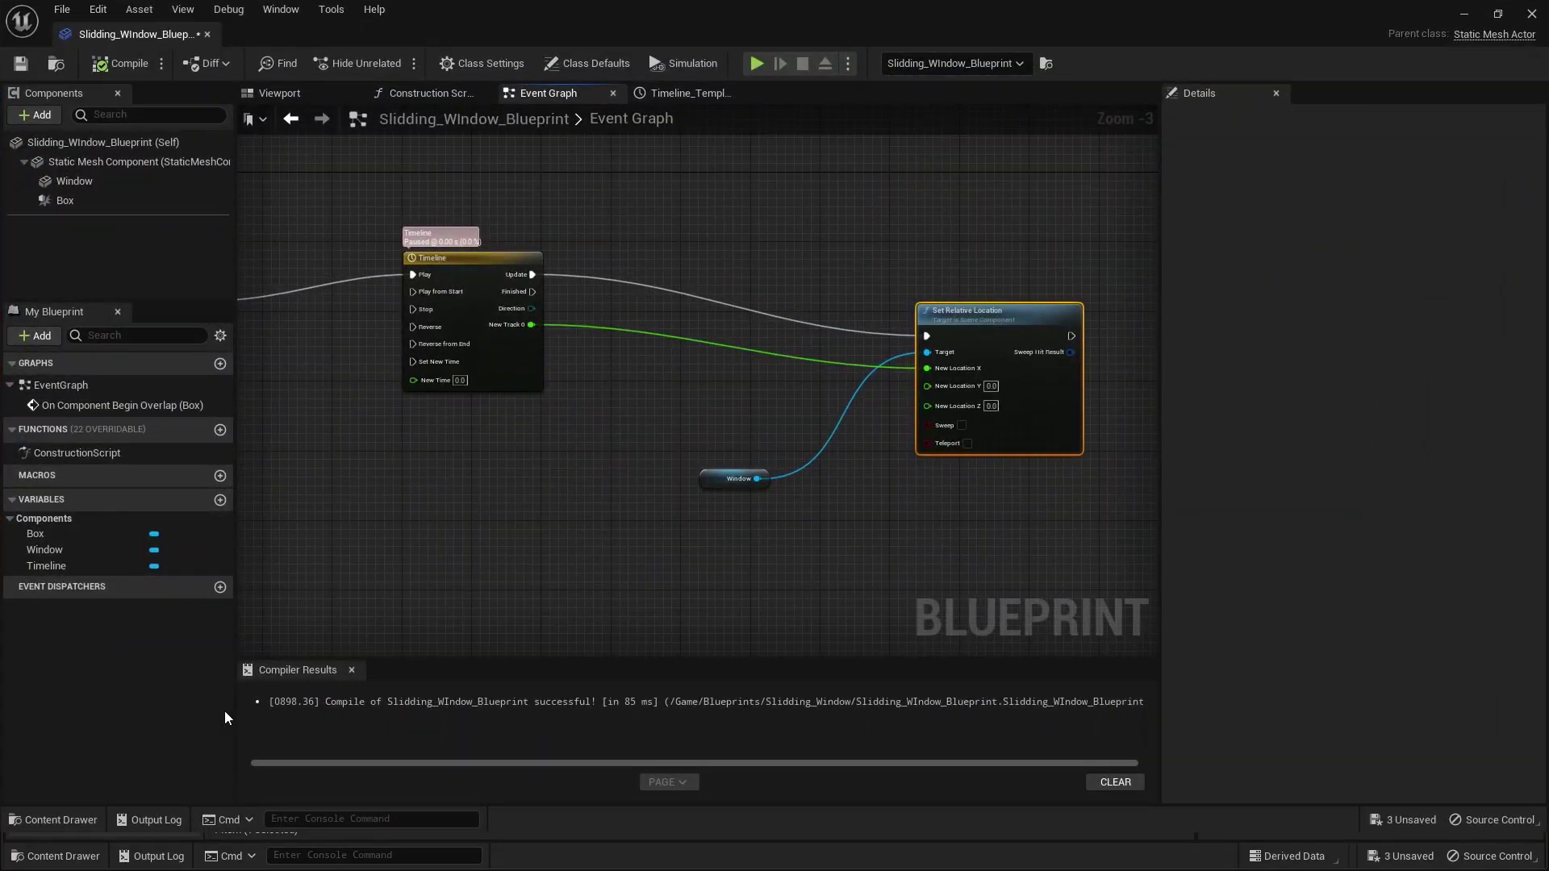
{"action": "scroll", "coordinate": [1014, 484], "scroll_direction": "up", "scroll_amount": 3}
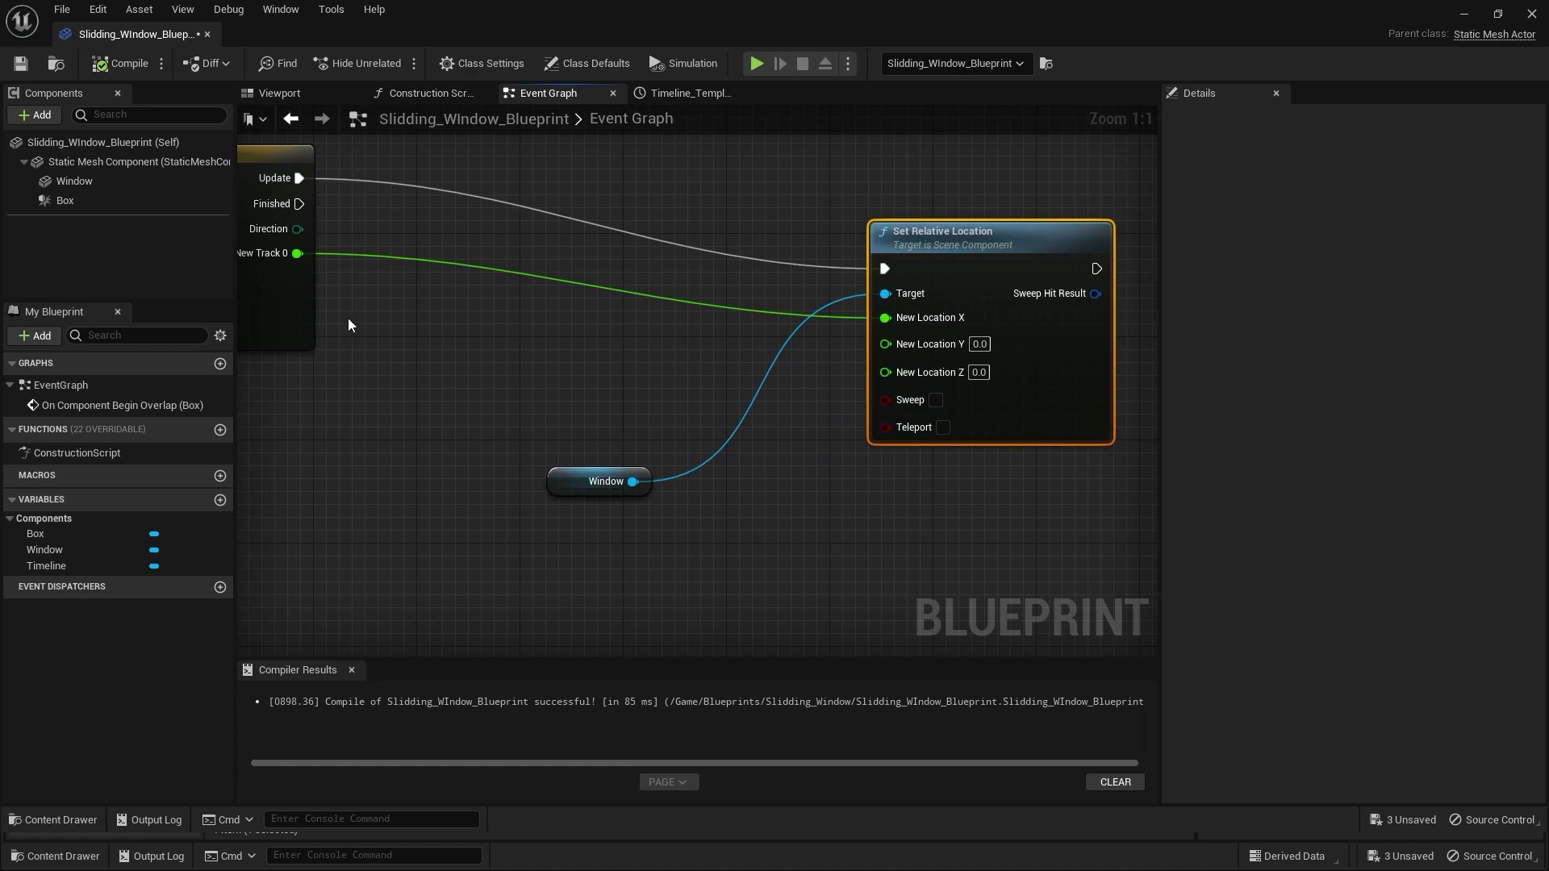
{"action": "double_click", "coordinate": [293, 294]}
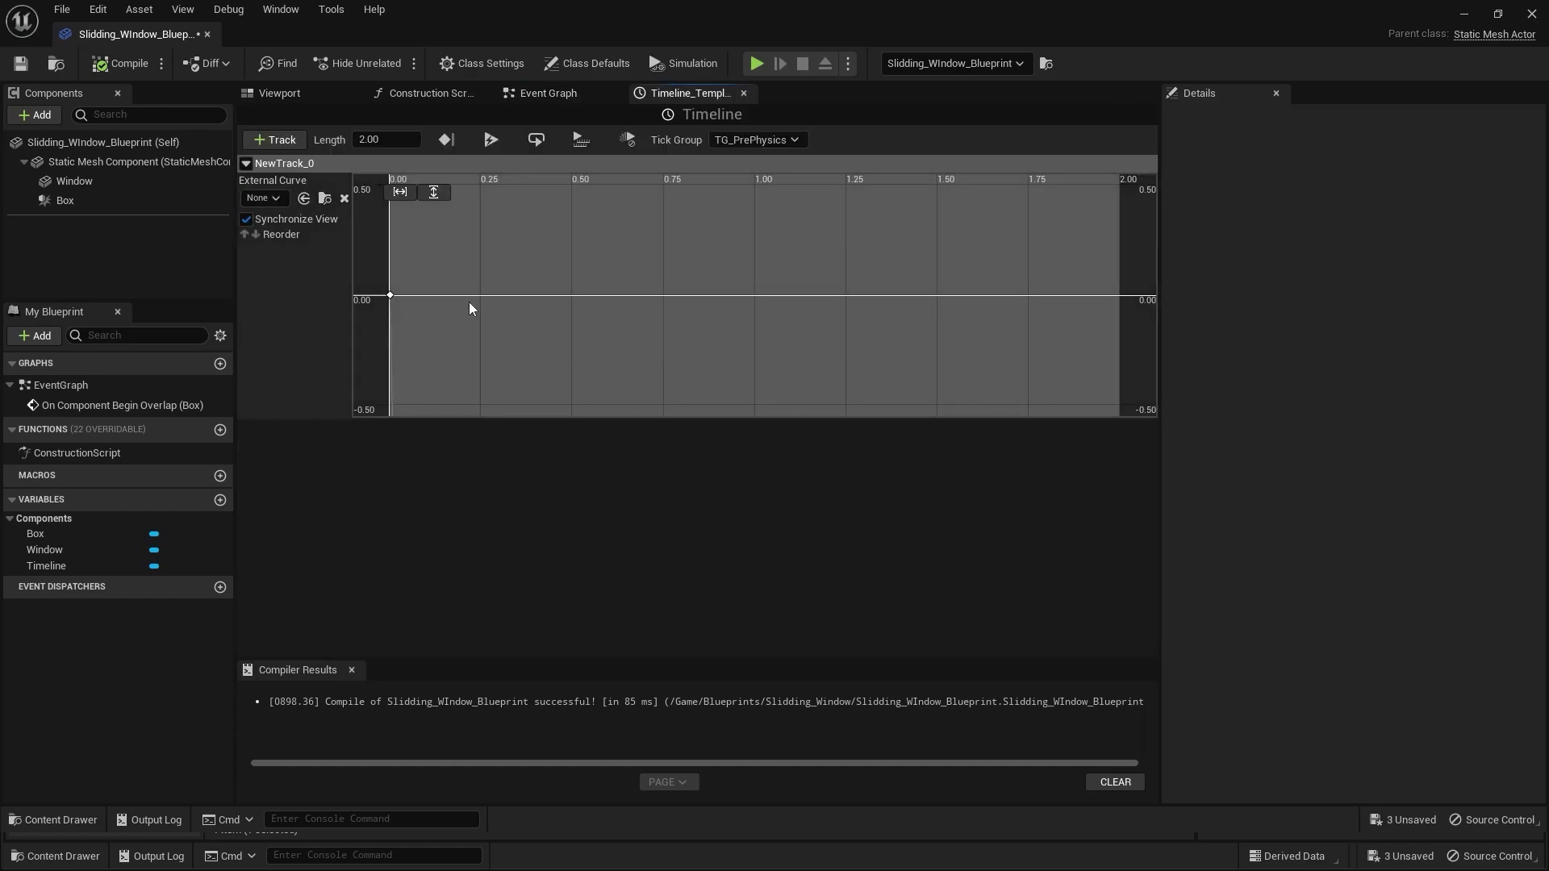
{"action": "left_click", "coordinate": [433, 193]}
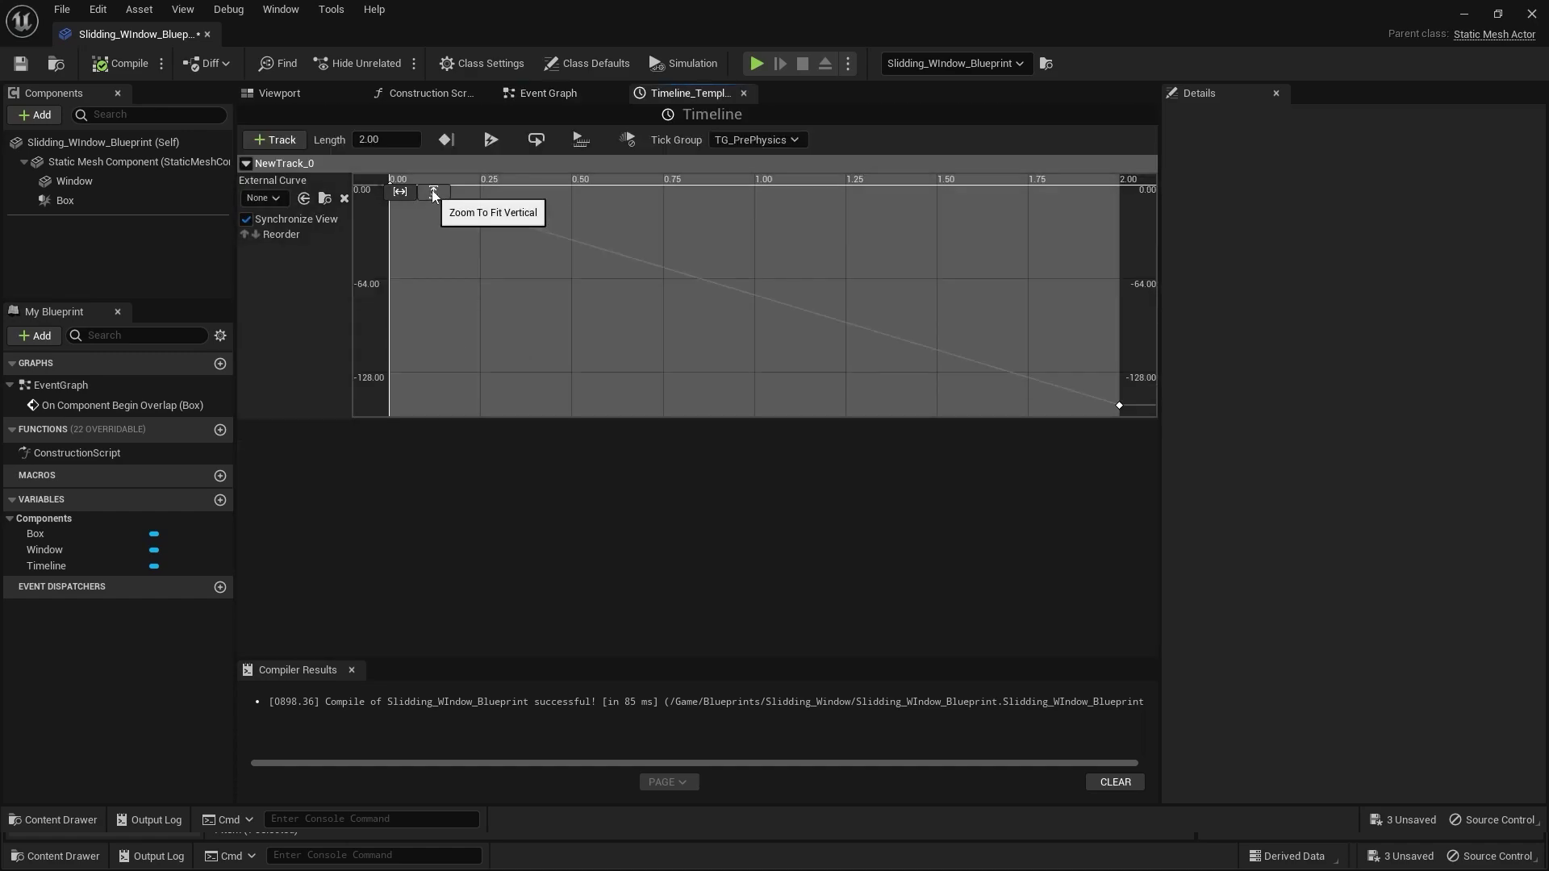
{"action": "left_click", "coordinate": [1120, 405]}
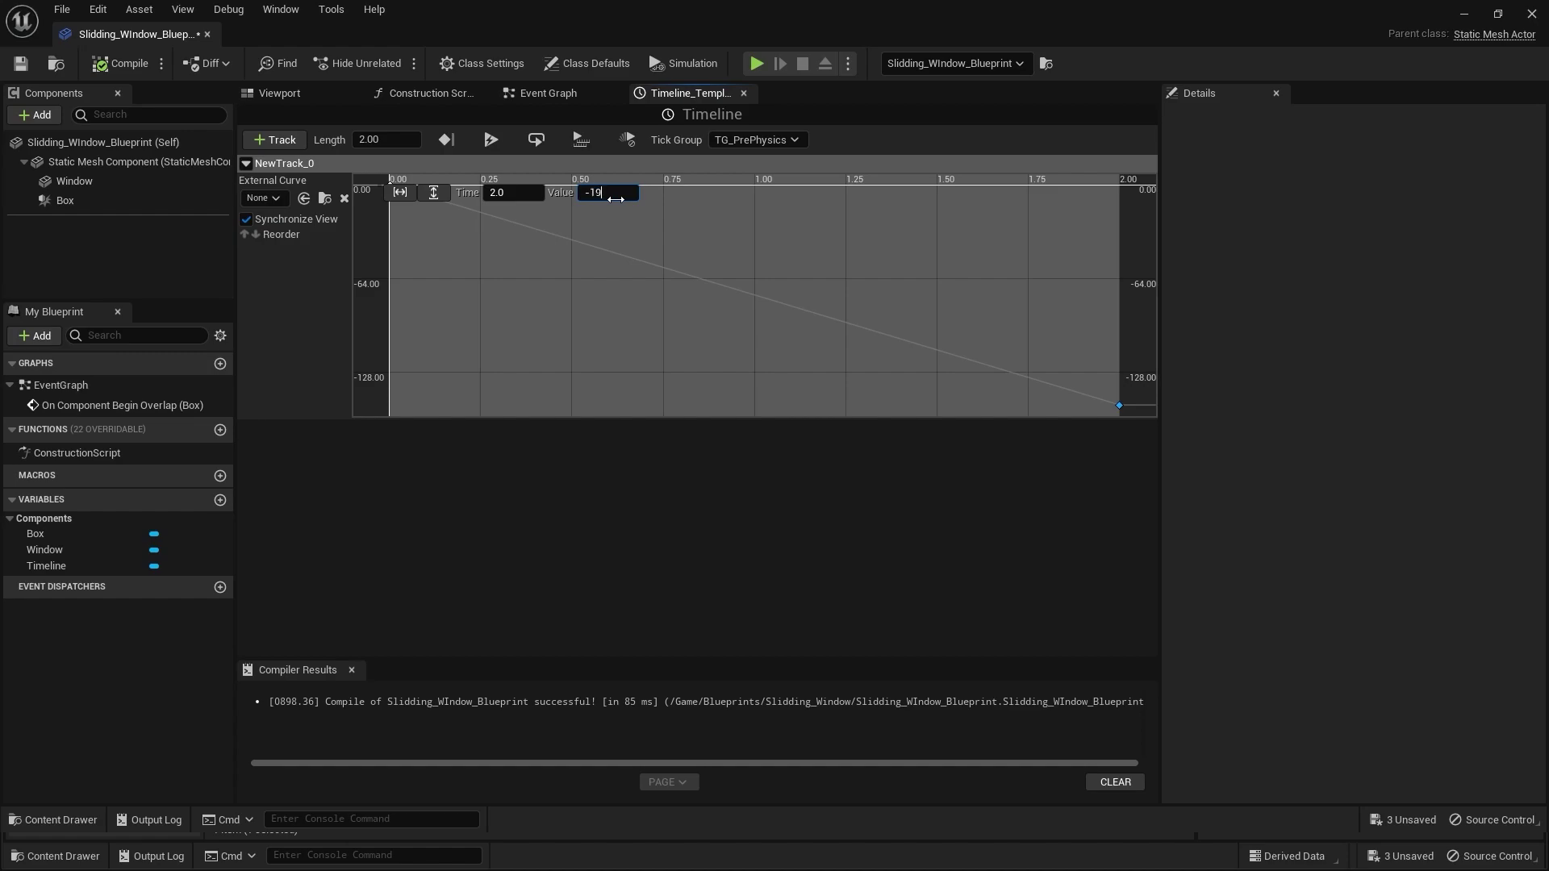
{"action": "scroll", "coordinate": [742, 292], "scroll_direction": "down", "scroll_amount": 5}
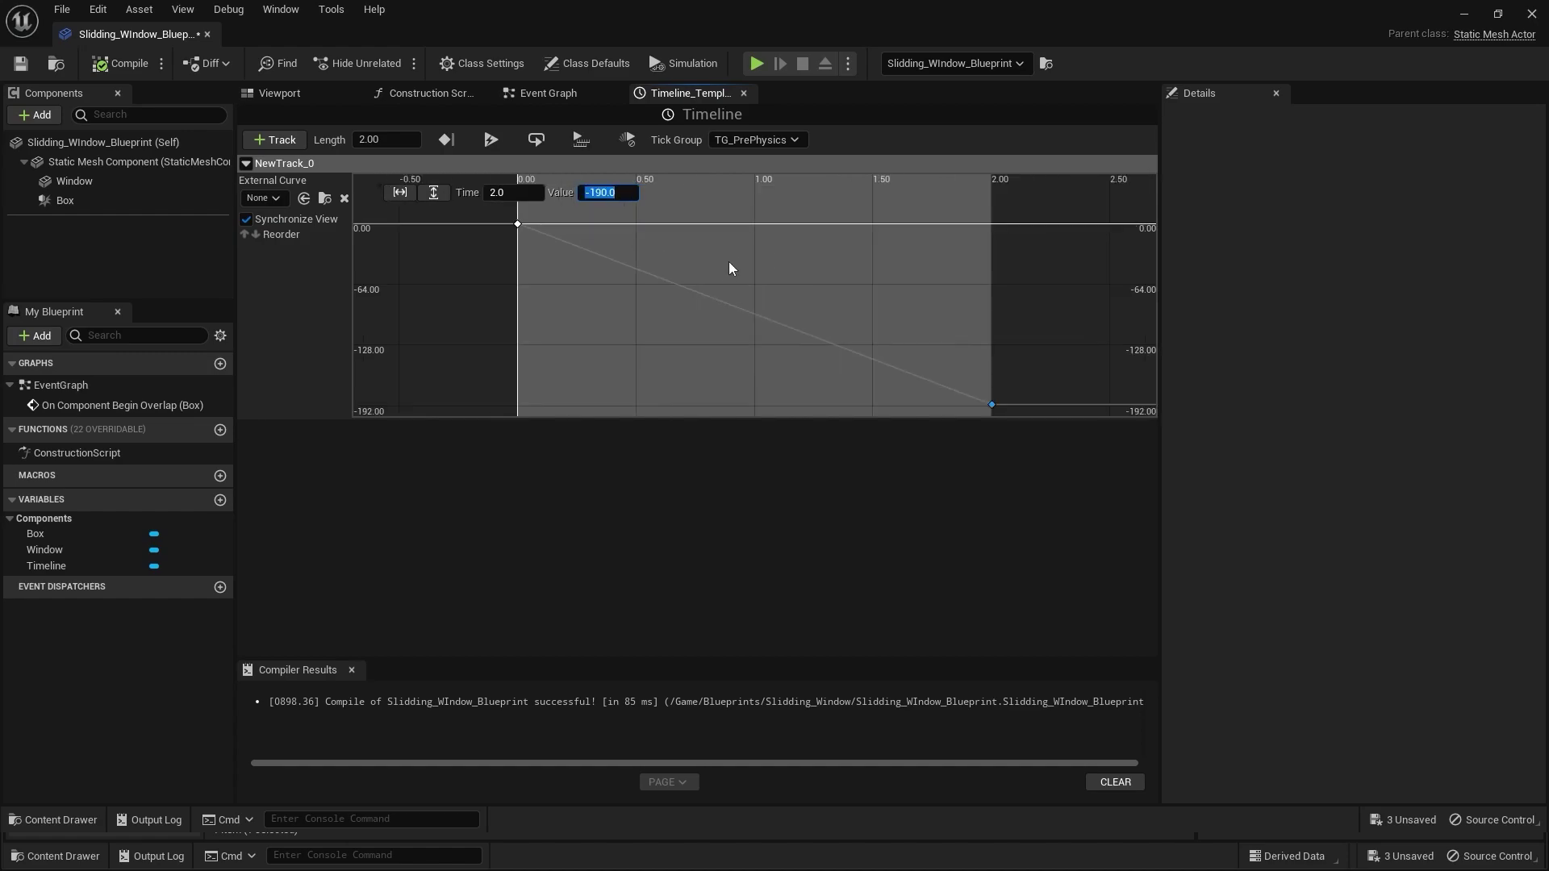
Step: Select both curve keys, set their interpolation to Auto and compile the Blueprint
{"action": "left_click", "coordinate": [485, 233]}
{"action": "left_click_drag", "start_coordinate": [497, 202], "coordinate": [1020, 416]}
{"action": "right_click", "coordinate": [993, 406]}
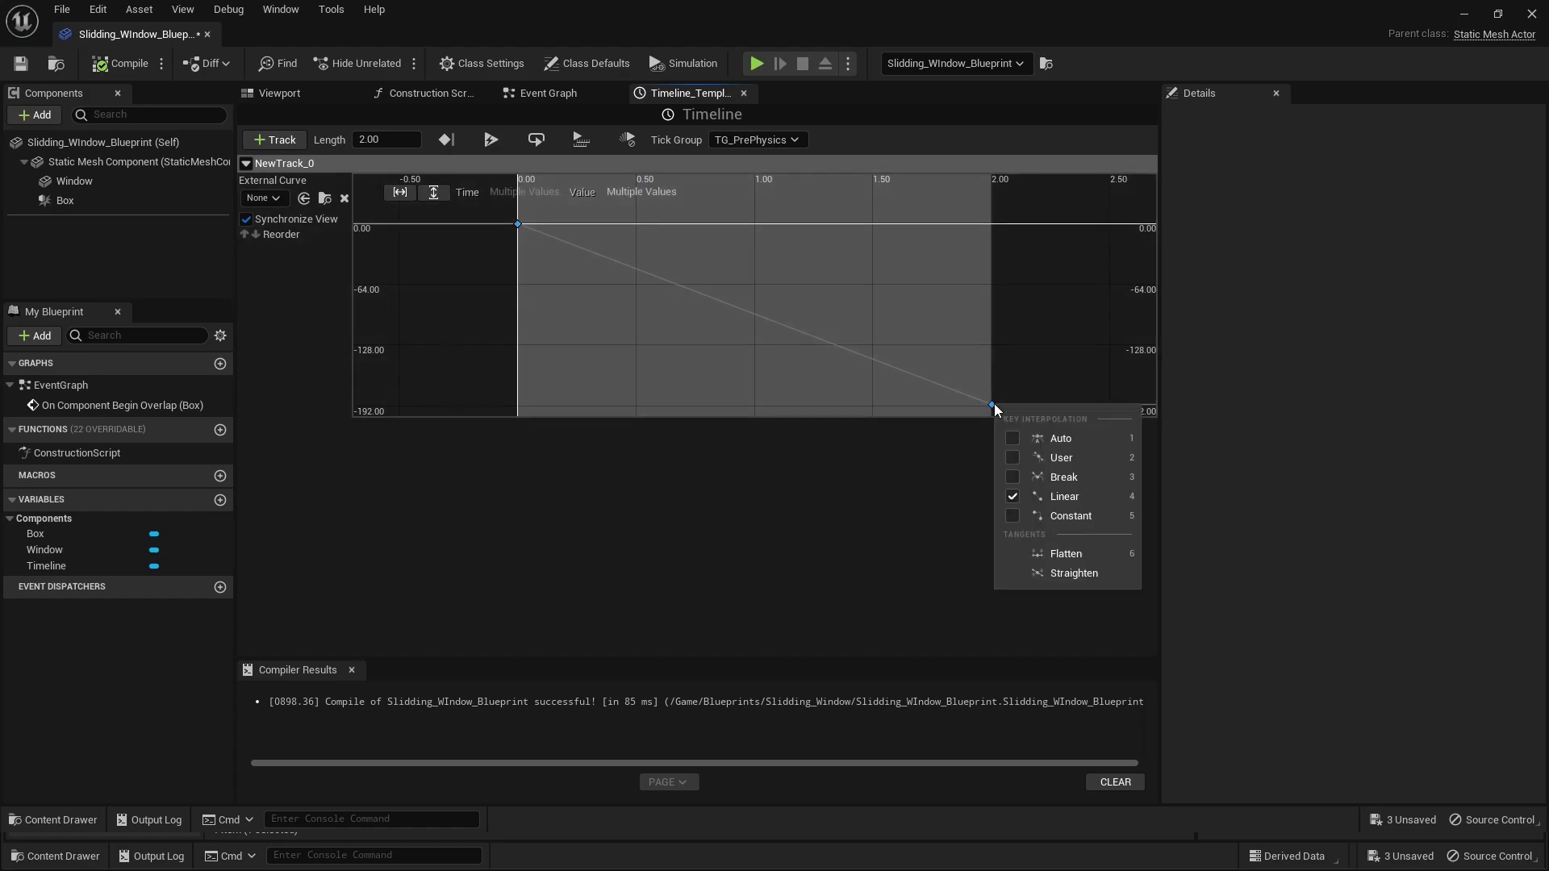
{"action": "left_click", "coordinate": [1004, 437]}
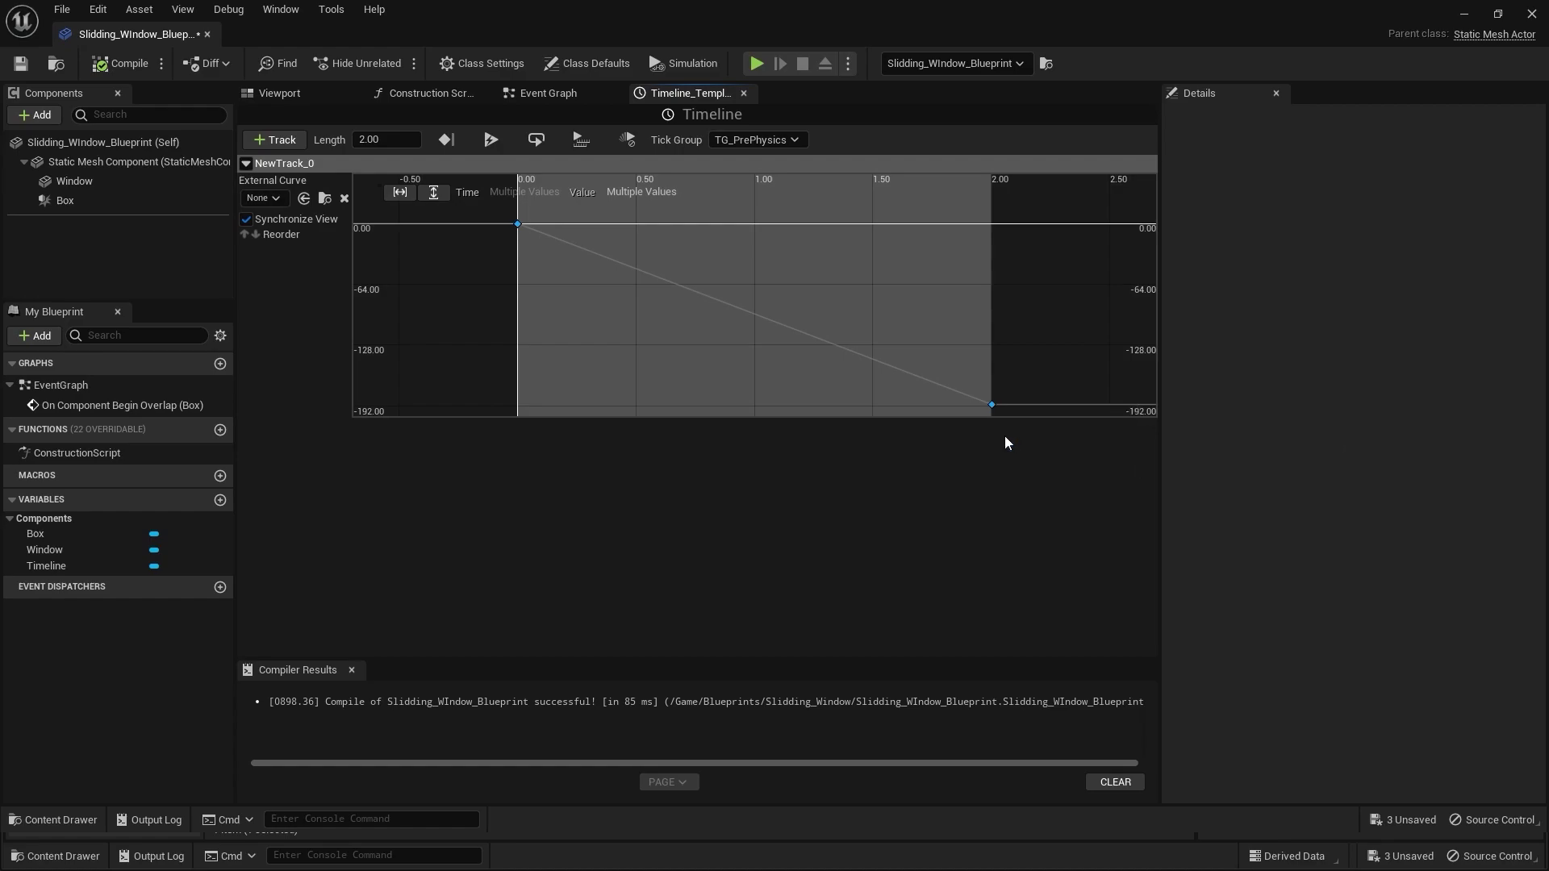
{"action": "left_click", "coordinate": [121, 63]}
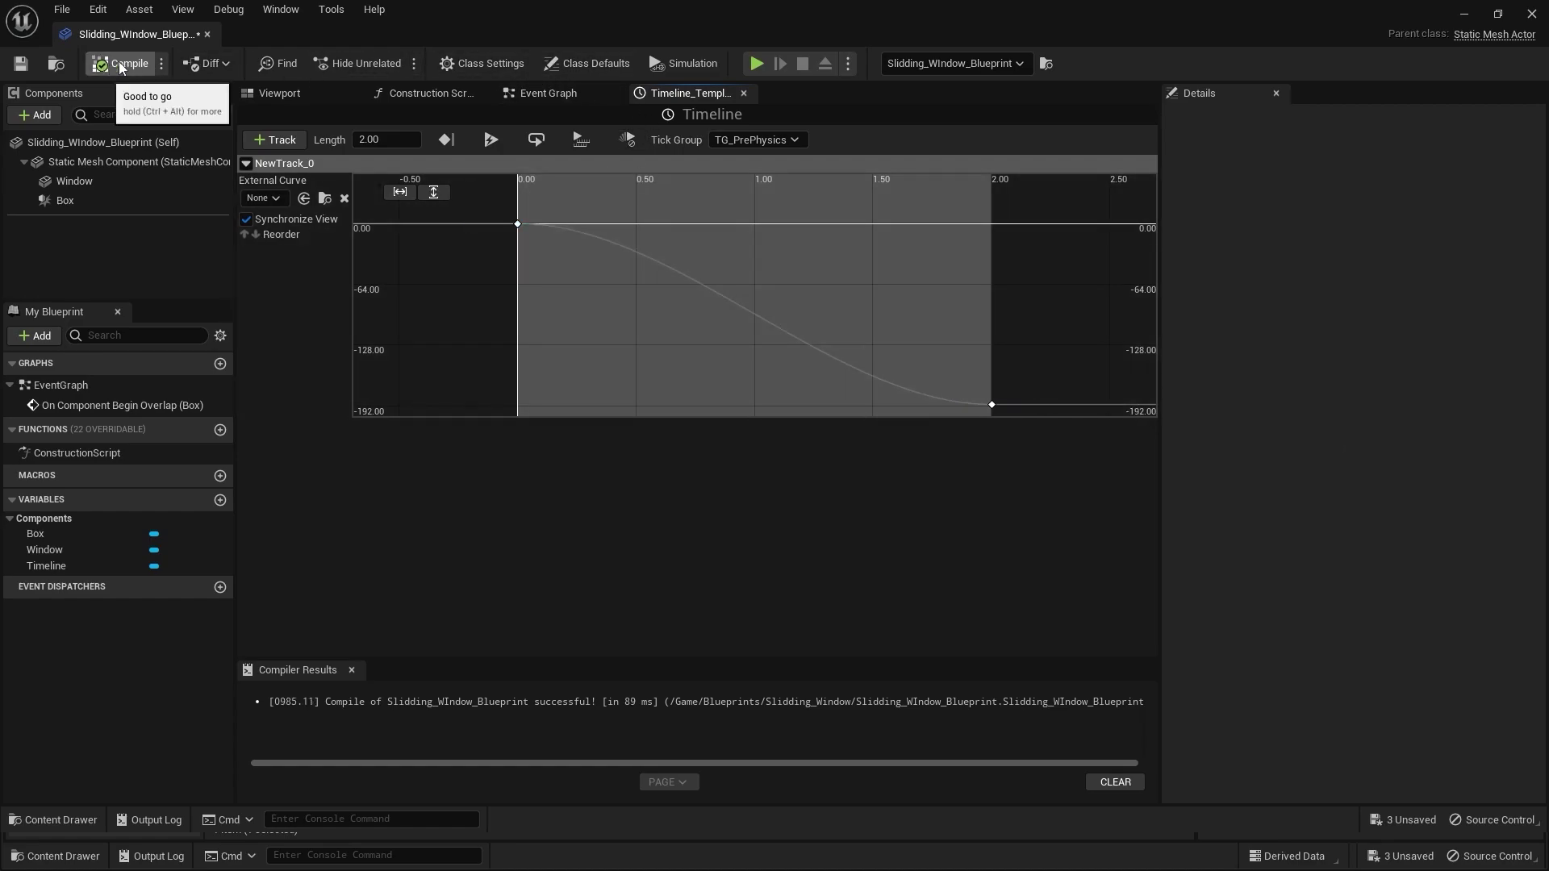
Step: Play the level and approach the window to check the smoothed motion and opening distance, then stop playing
{"action": "left_click", "coordinate": [1465, 20]}
{"action": "right_click_drag", "start_coordinate": [705, 365], "coordinate": [680, 320]}
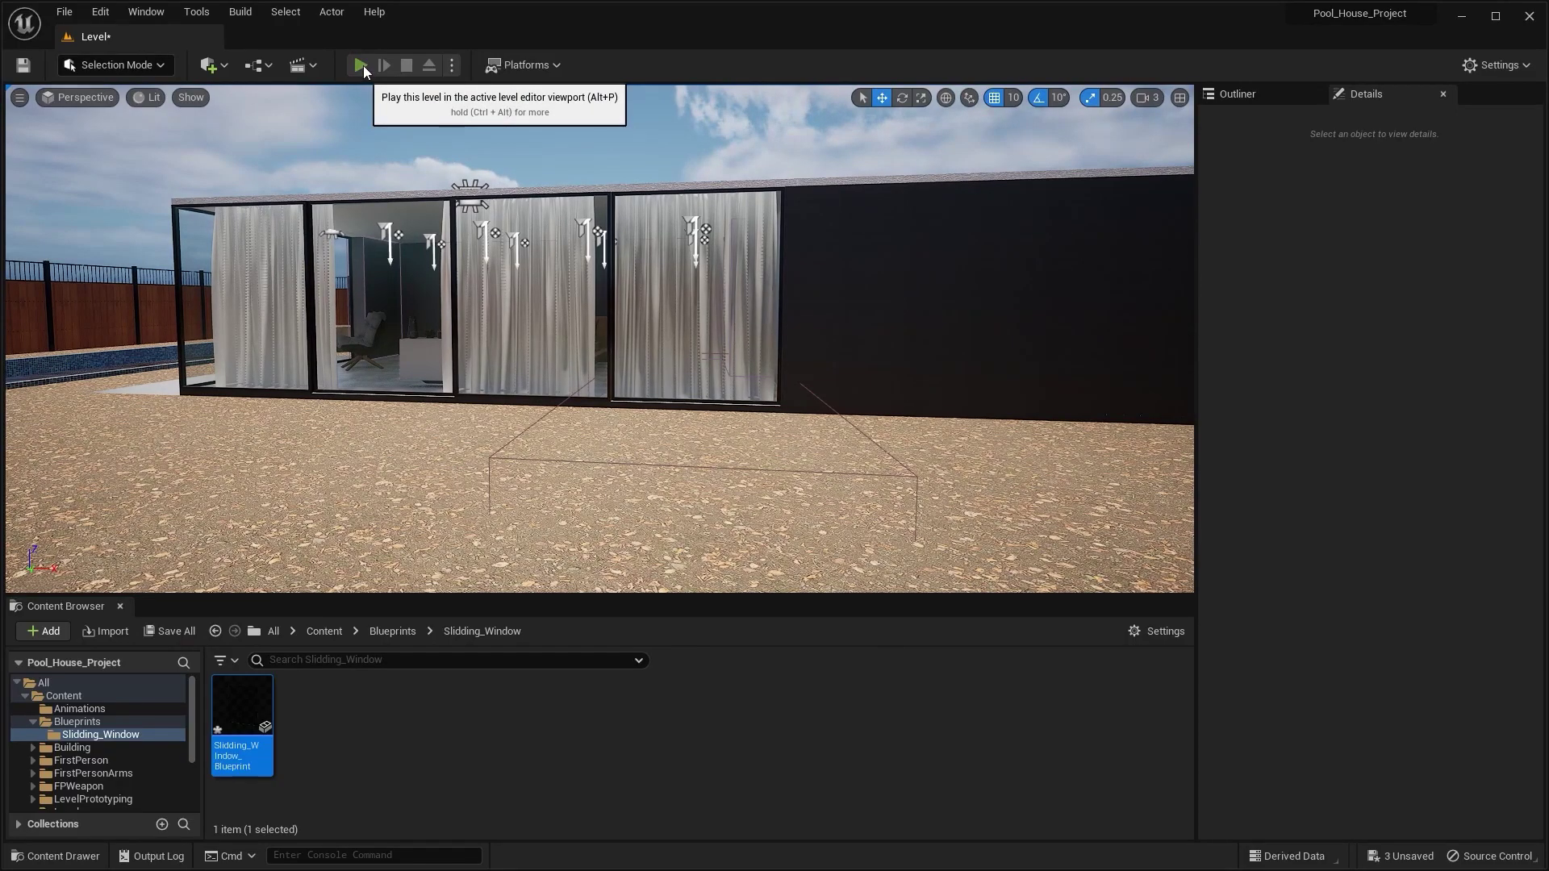
{"action": "left_click", "coordinate": [361, 65]}
{"action": "left_click", "coordinate": [750, 300]}
{"action": "key", "text": "w"}
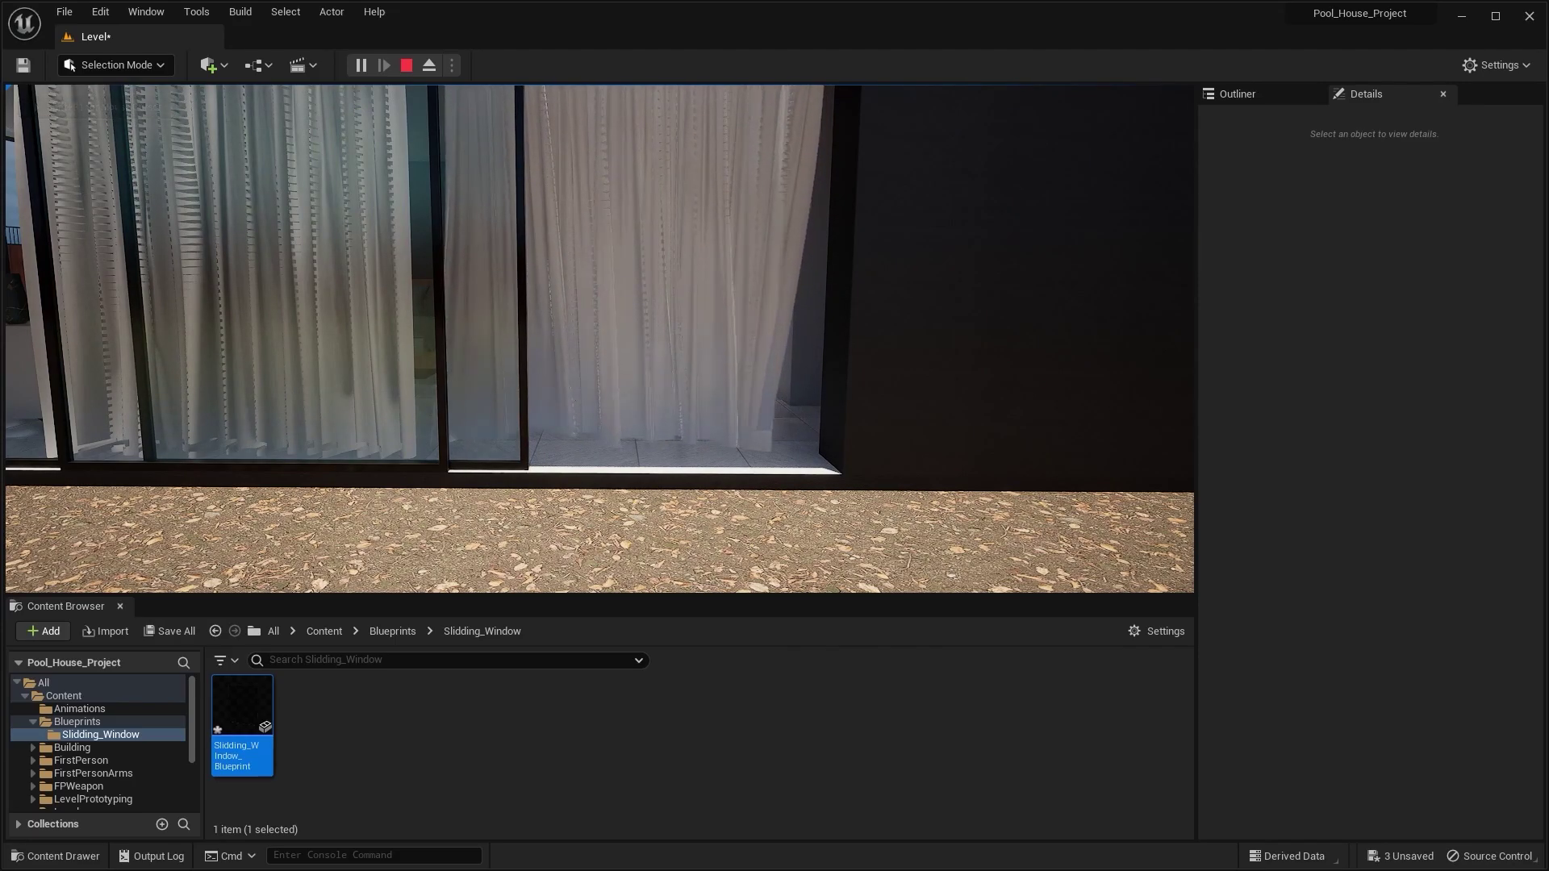
{"action": "key", "text": "Escape"}
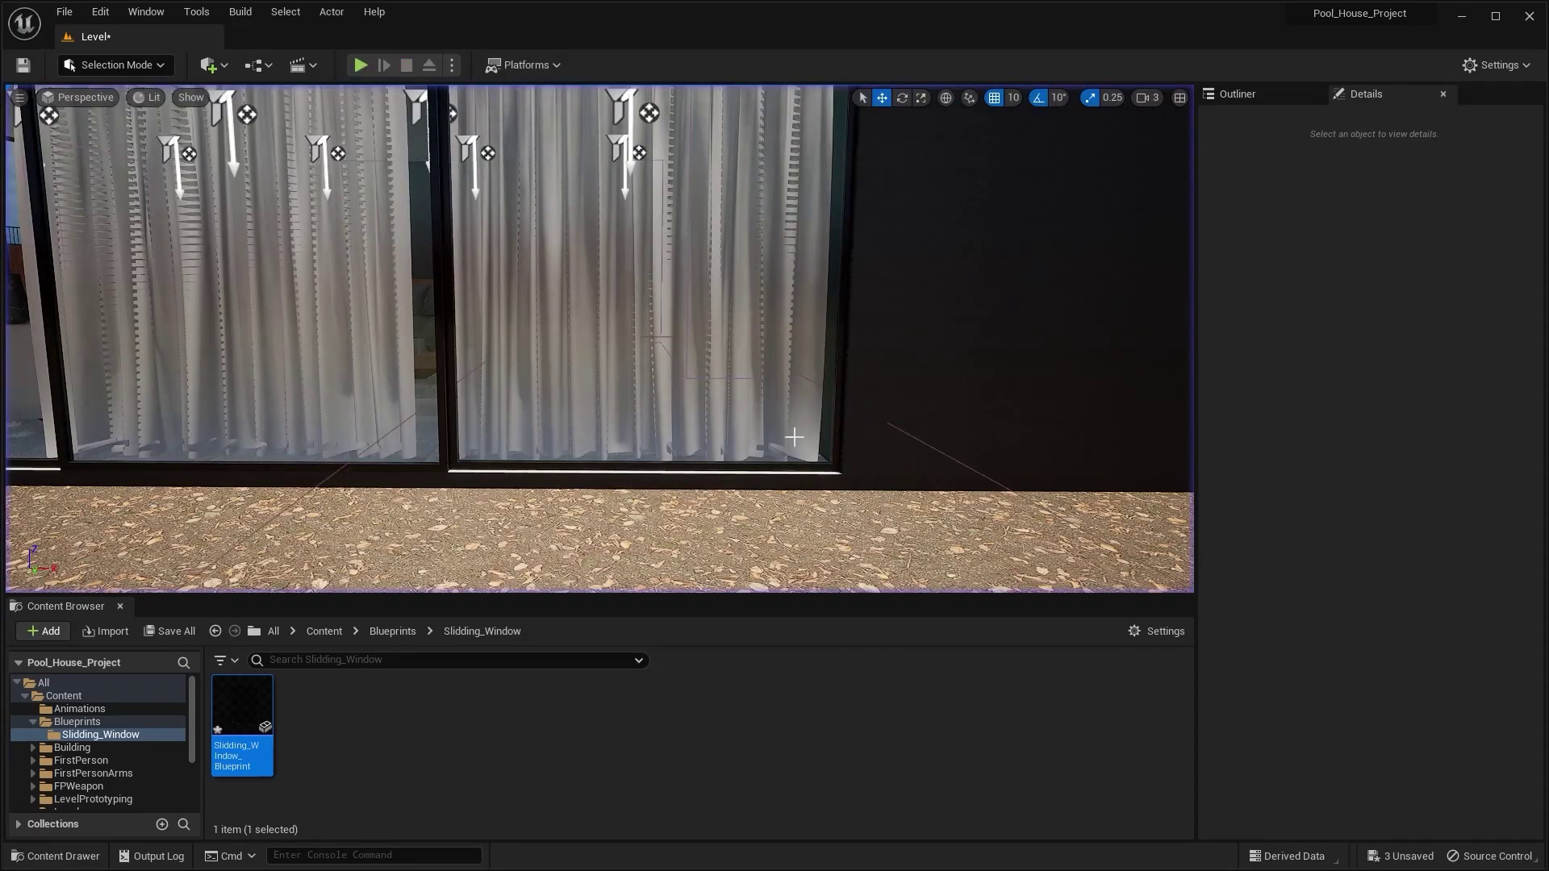
Step: Reopen the sliding window Blueprint, set the 2-second key's value to -210 and compile
{"action": "double_click", "coordinate": [230, 710]}
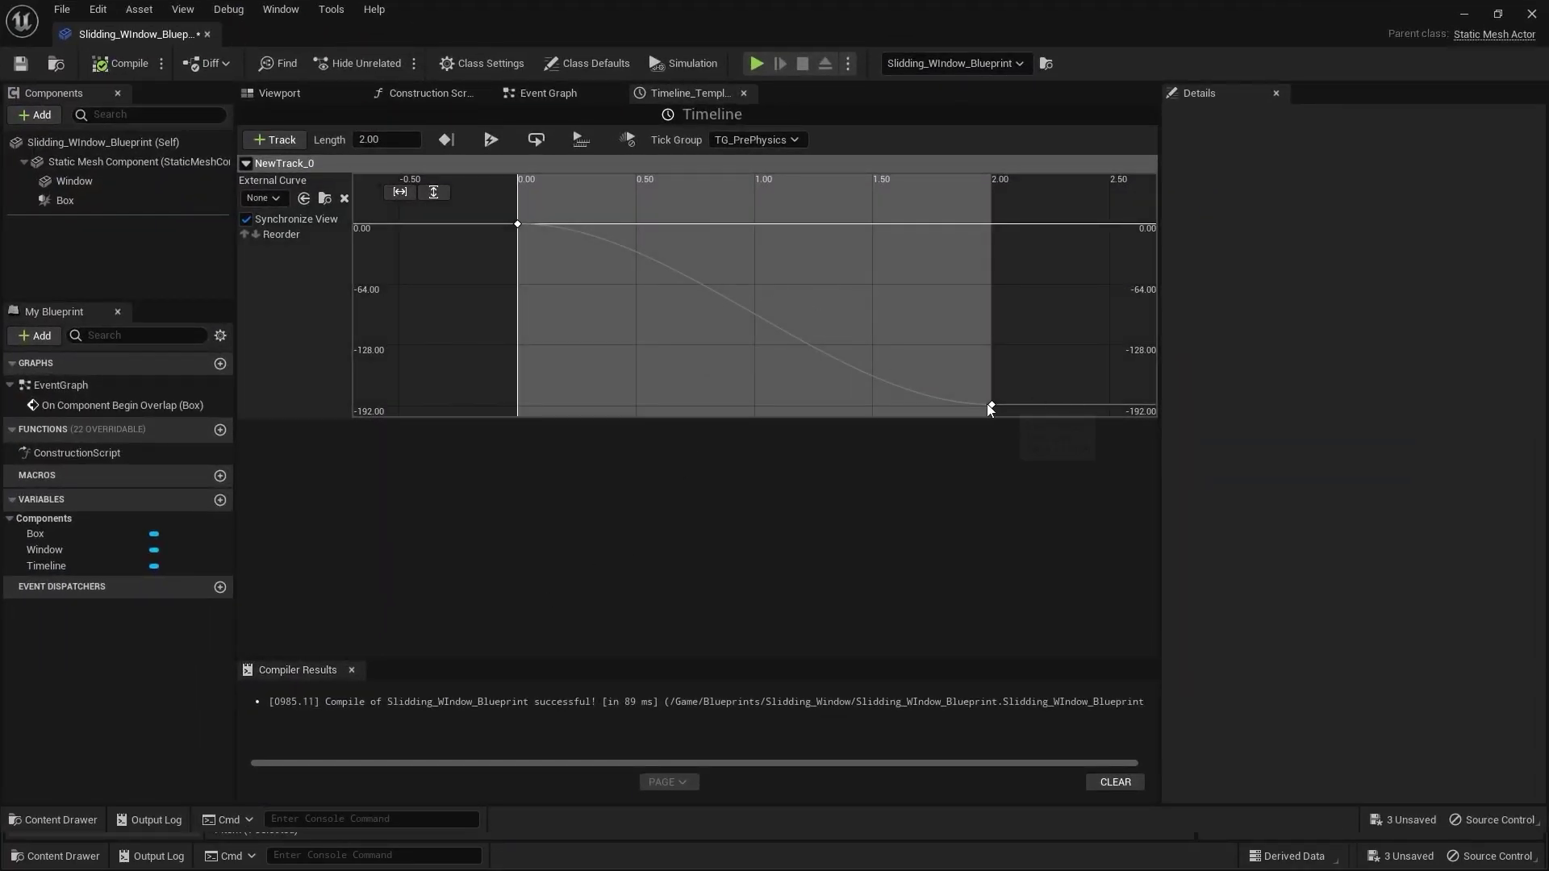
{"action": "left_click", "coordinate": [990, 406]}
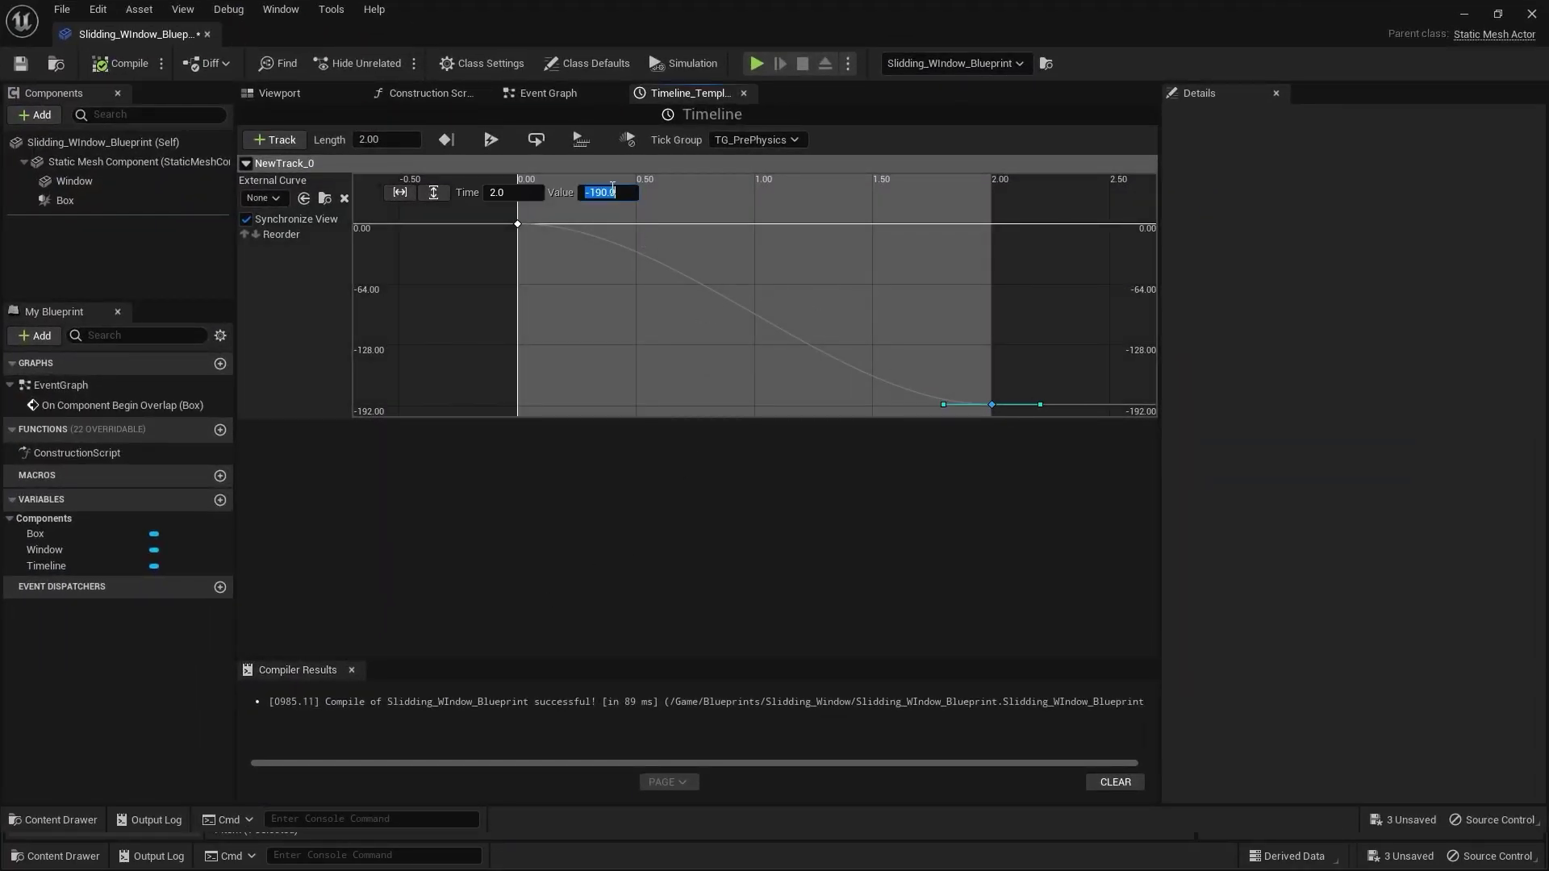
{"action": "left_click", "coordinate": [613, 189]}
{"action": "type", "text": "-210"}
{"action": "key", "text": "Return"}
{"action": "left_click", "coordinate": [115, 63]}
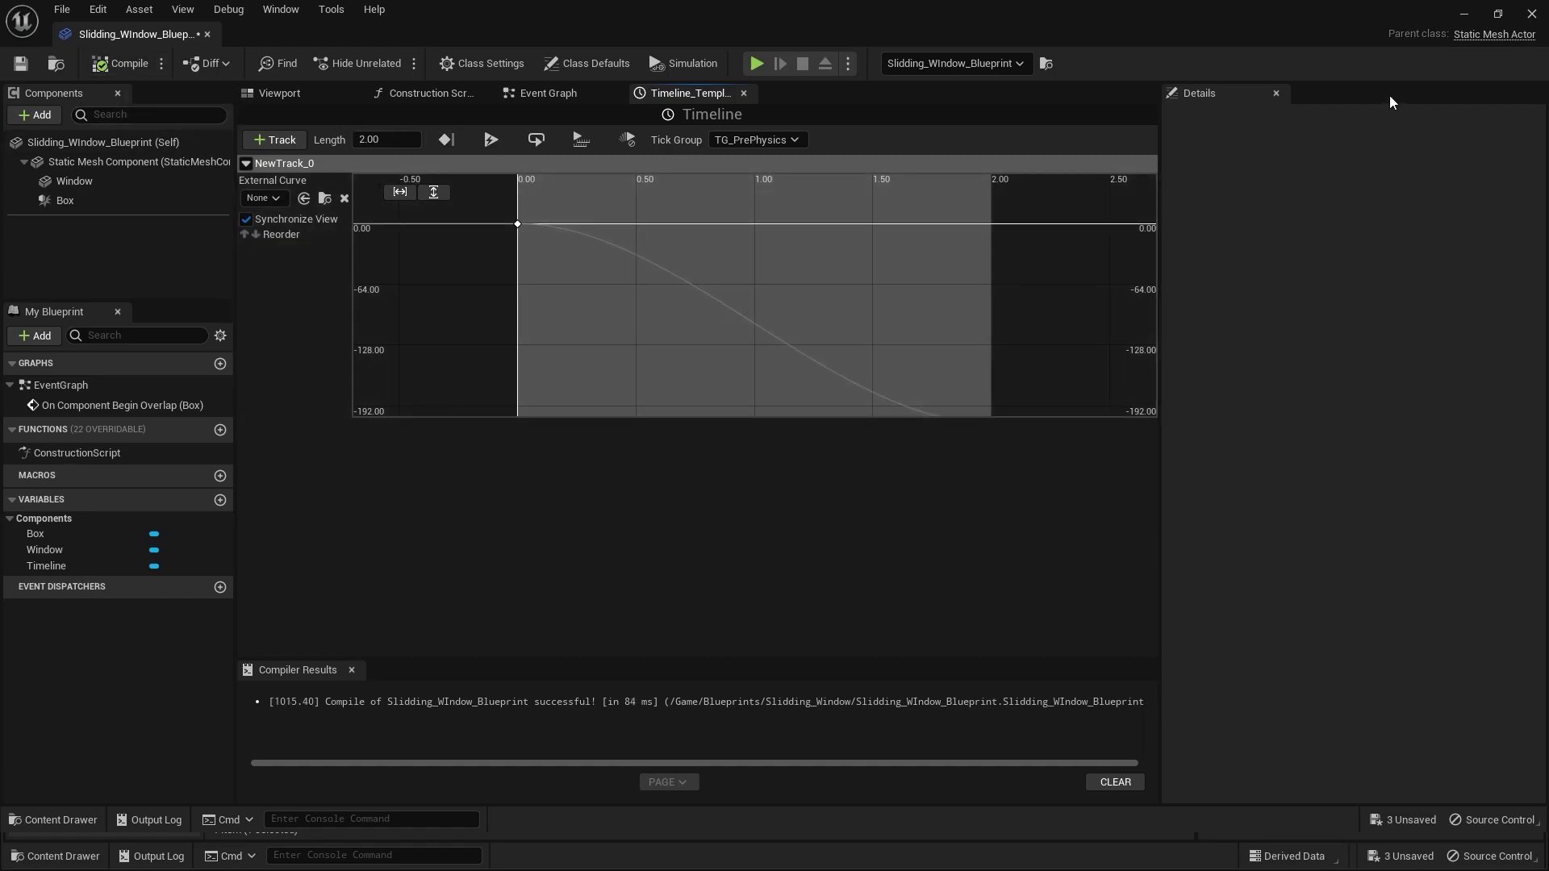
Step: Play the level again, walk up to the window to check how far it slides open, and back away
{"action": "left_click", "coordinate": [1463, 16]}
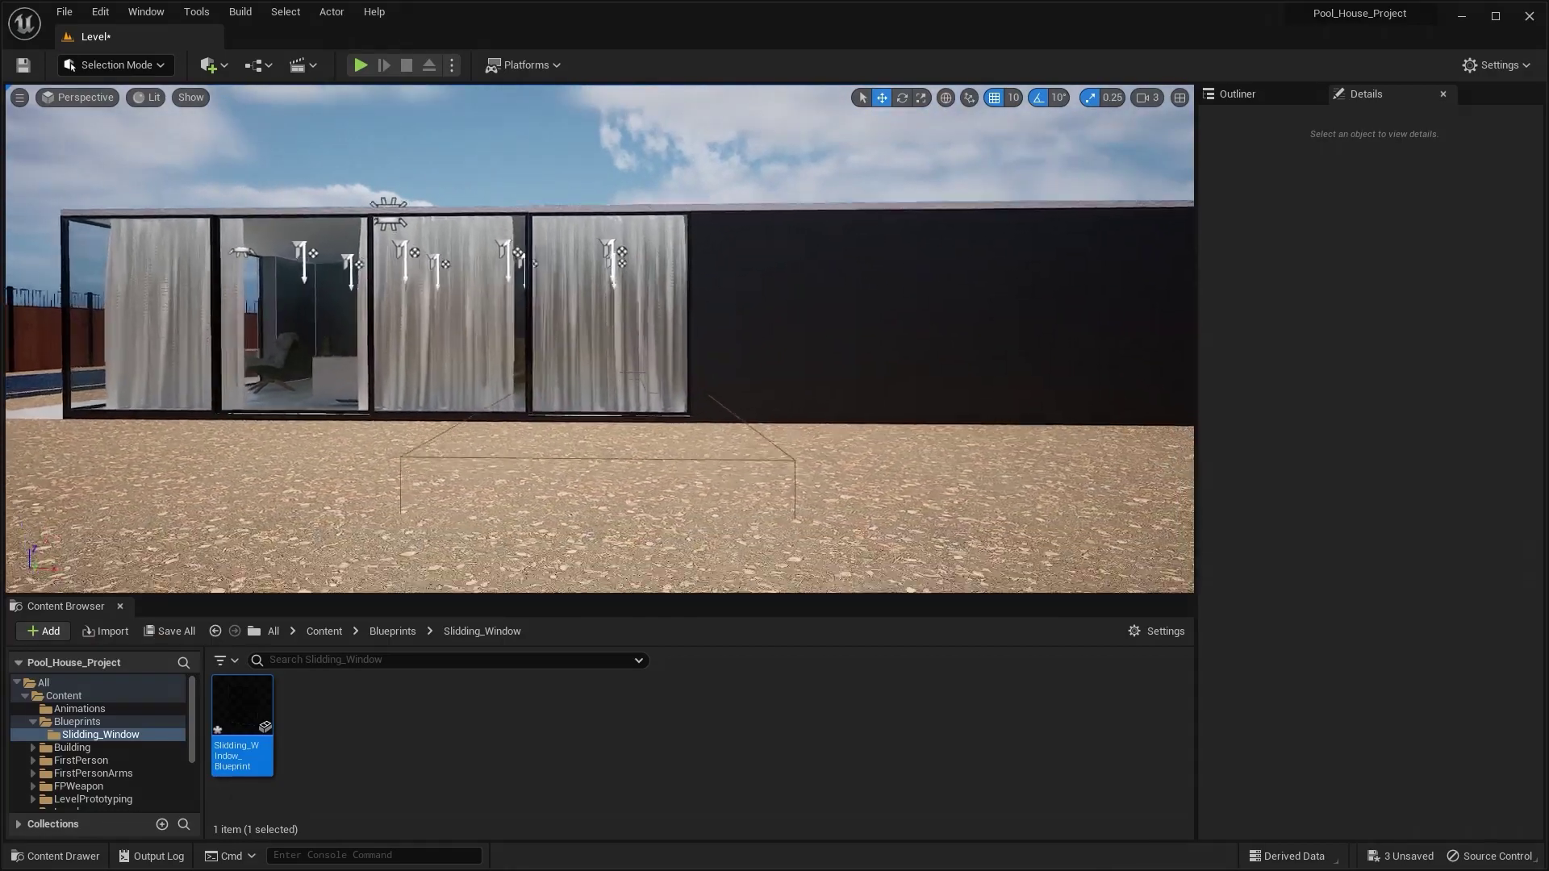
{"action": "left_click", "coordinate": [361, 64]}
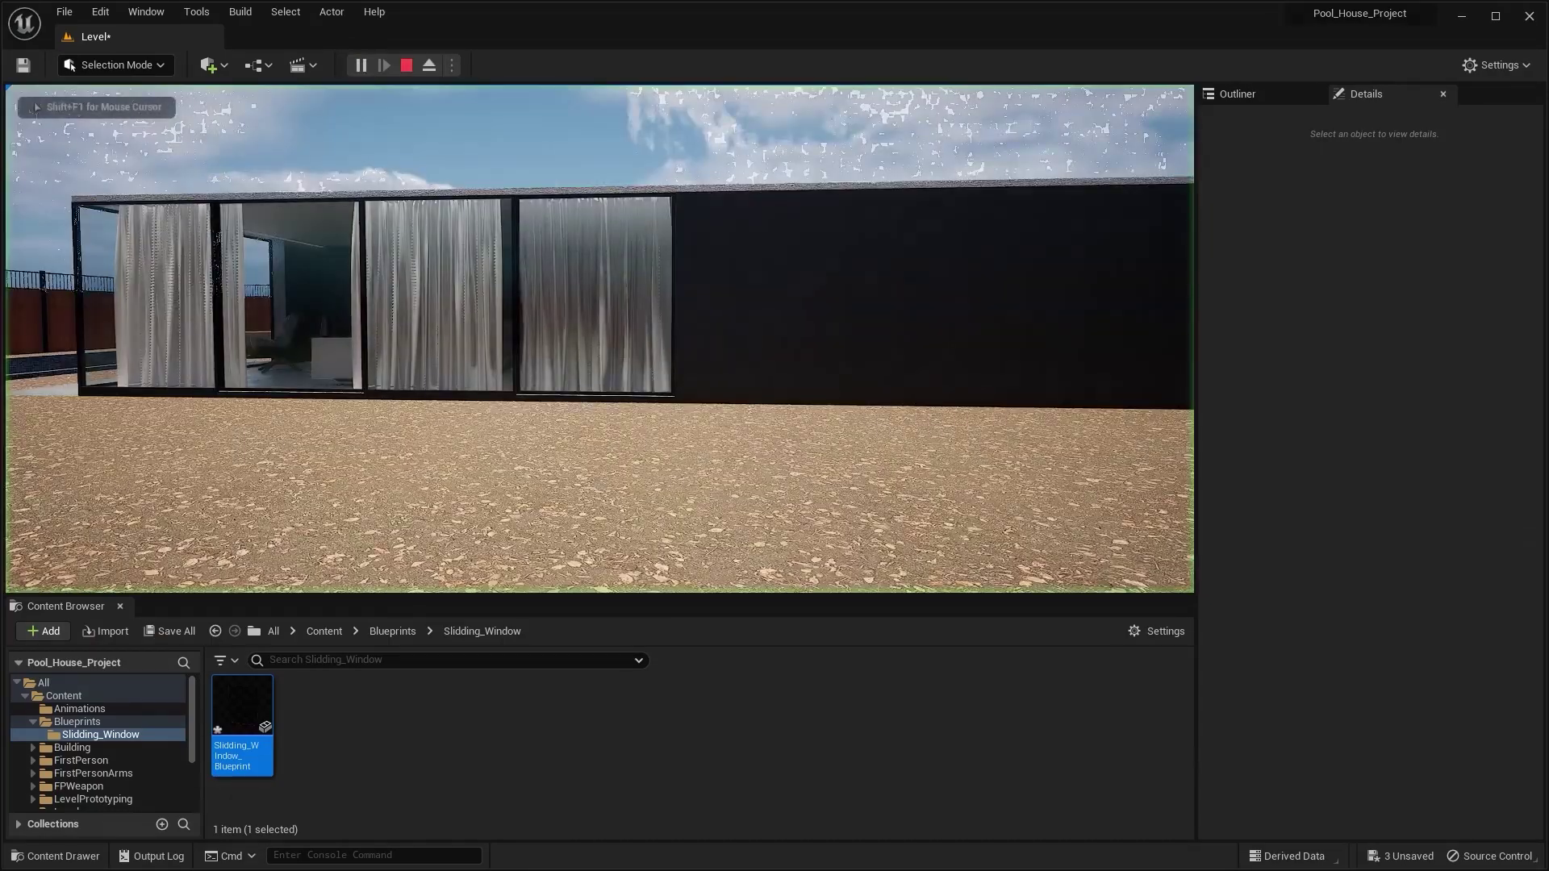
{"action": "key", "text": "w"}
{"action": "key", "text": "w"}
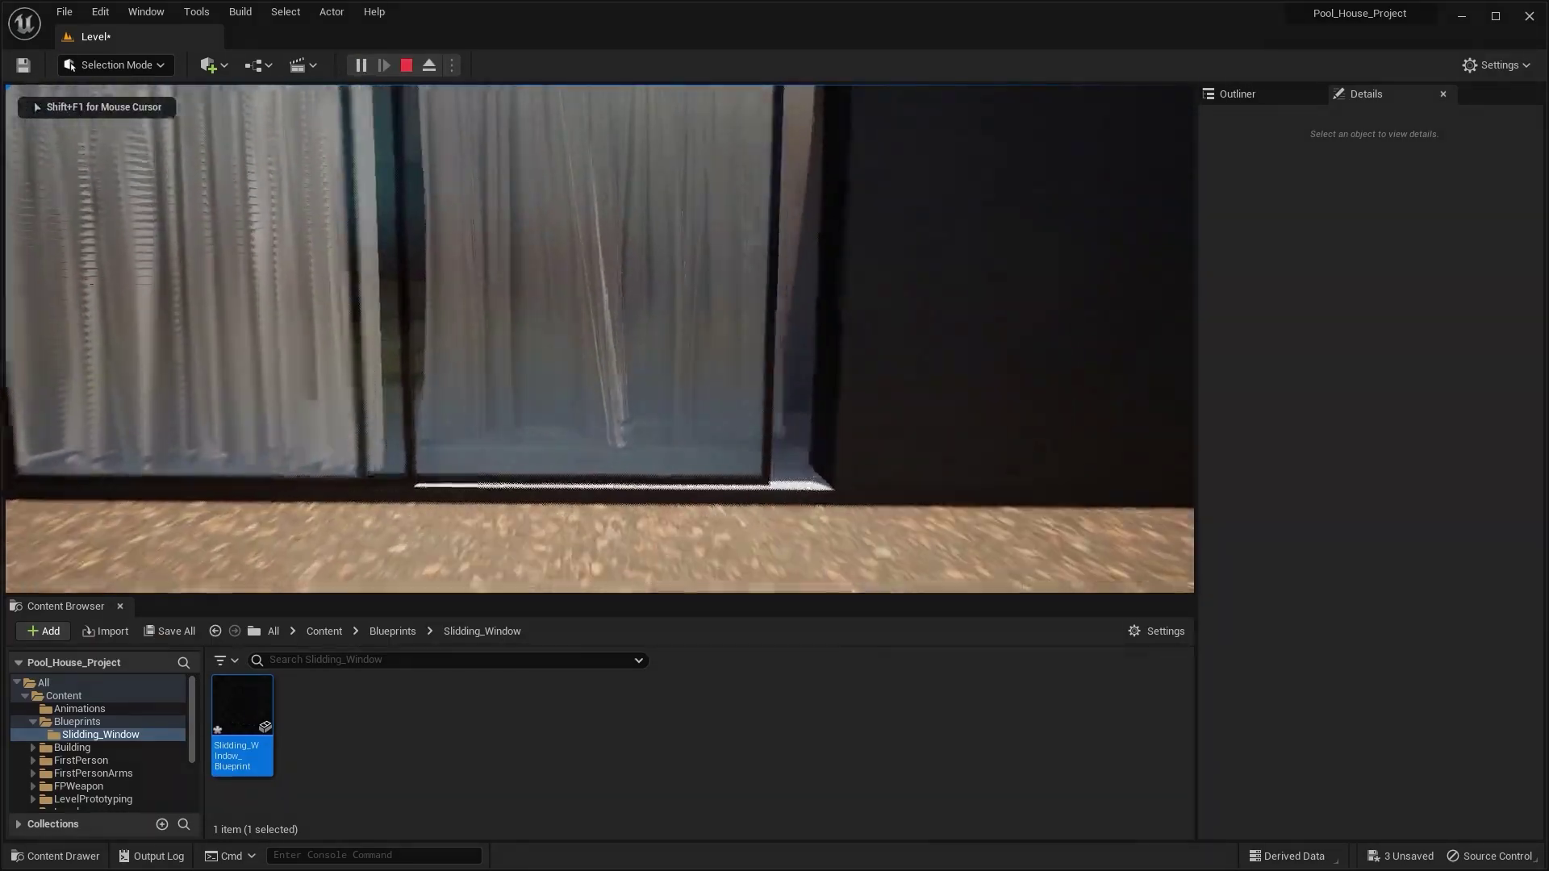
{"action": "key", "text": "s"}
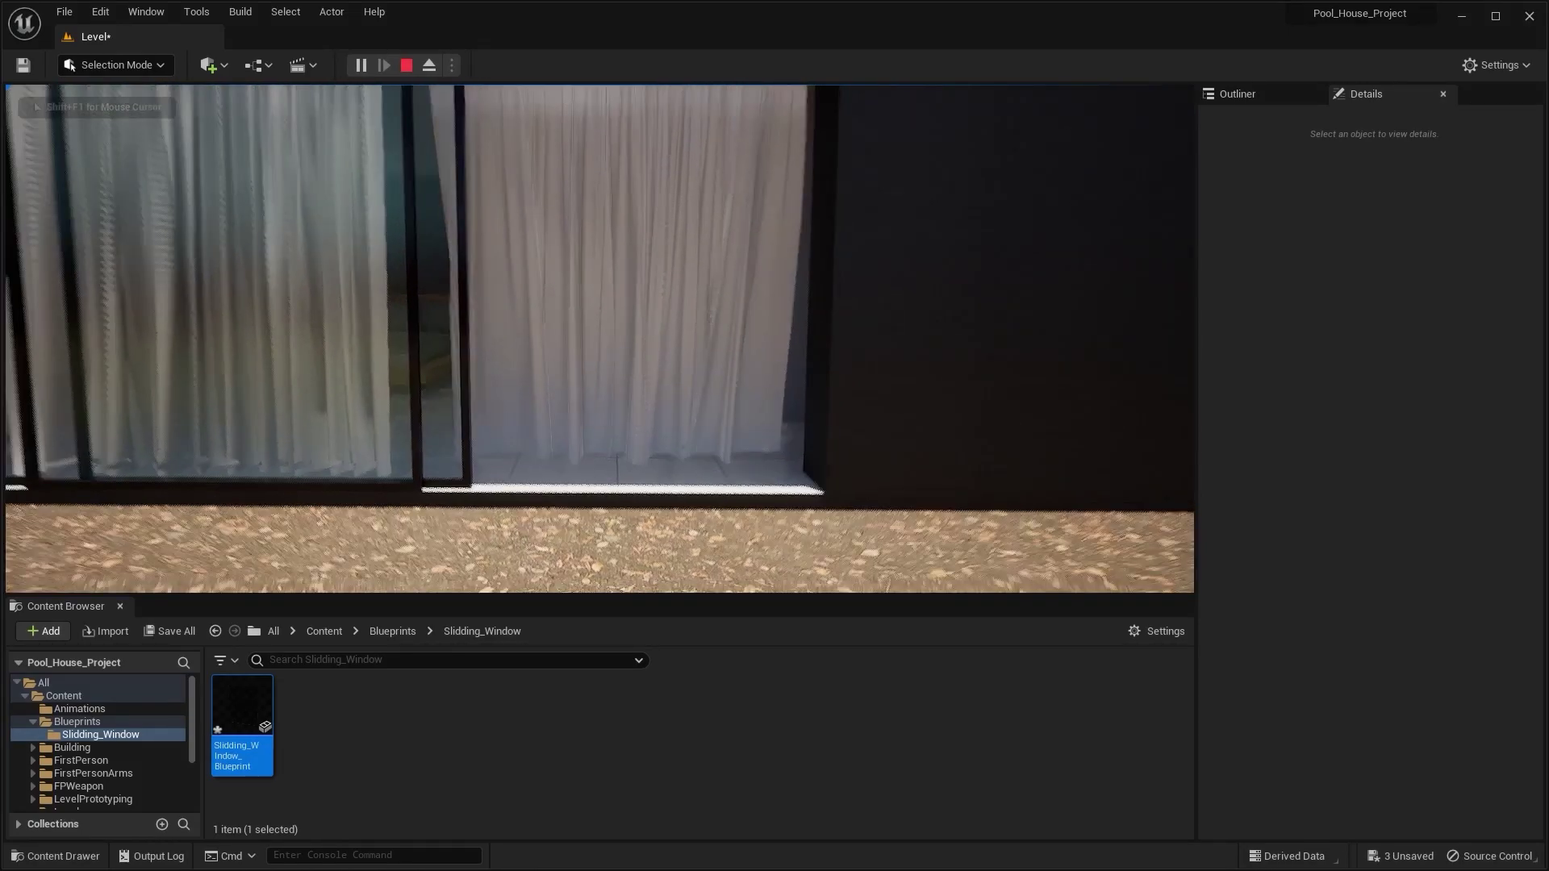